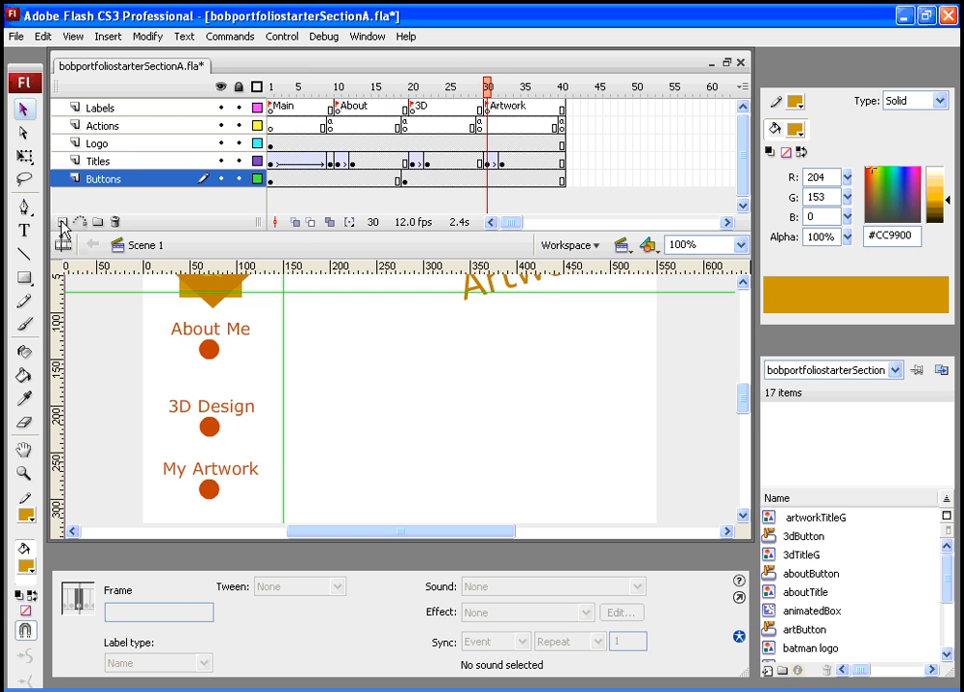
- Insert a new layer above Buttons and rename it Content
{"action": "left_click", "coordinate": [63, 229]}
{"action": "left_click", "coordinate": [101, 183]}
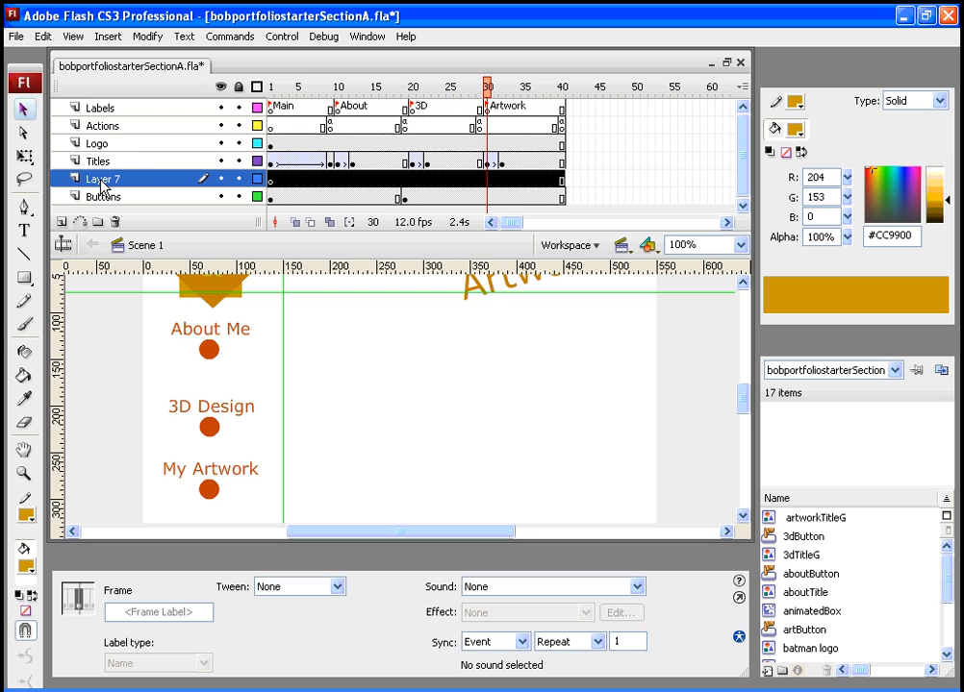
{"action": "right_click", "coordinate": [101, 185]}
{"action": "left_click", "coordinate": [145, 479]}
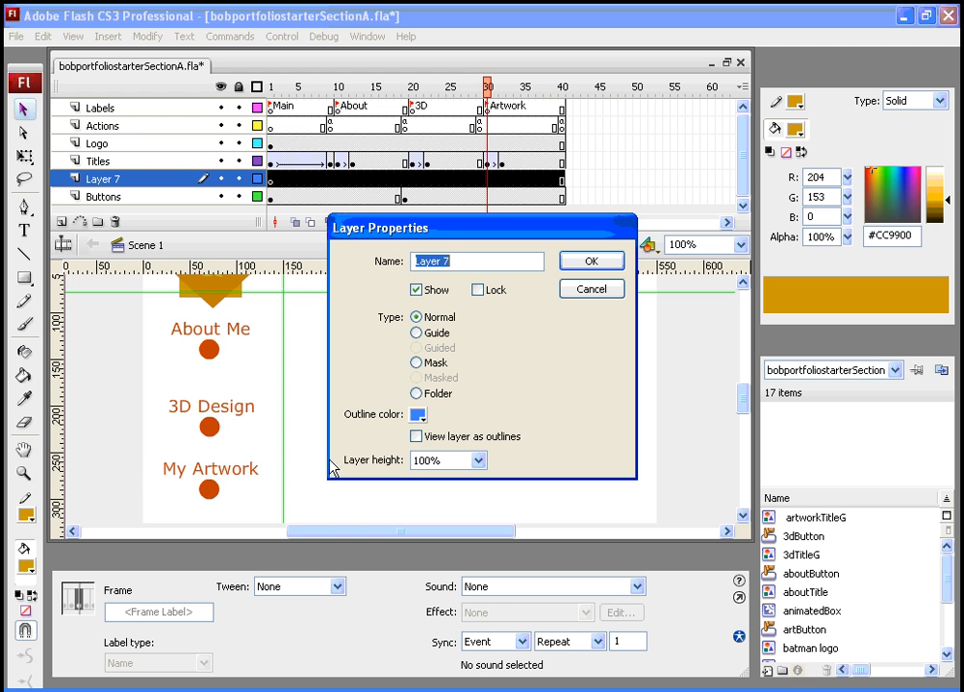
{"action": "type", "text": "Content"}
{"action": "left_click", "coordinate": [591, 262]}
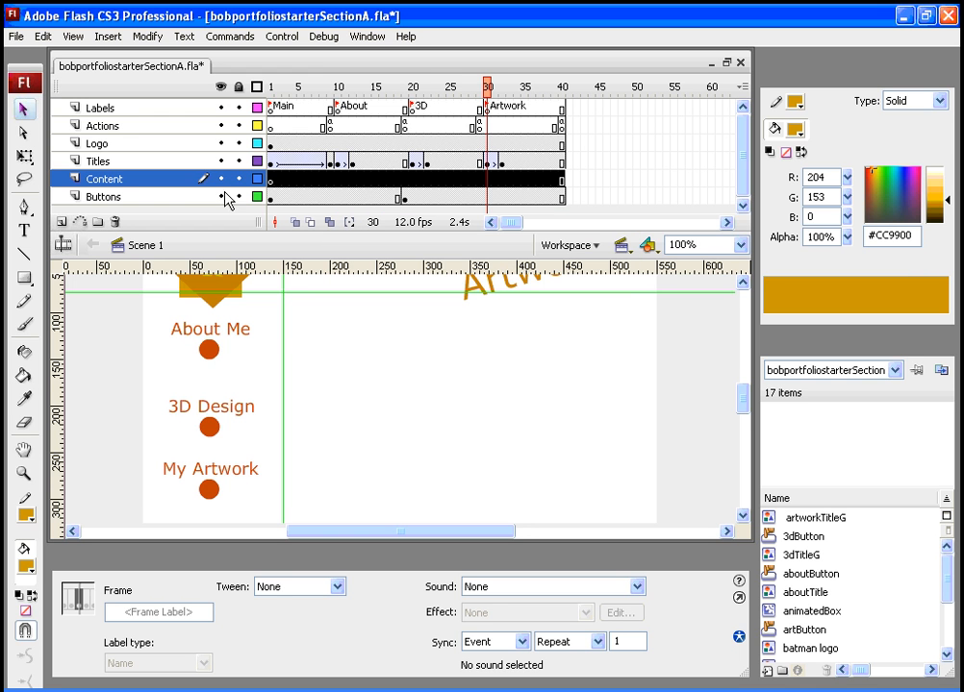
- Insert a keyframe at frame 30 on the Content layer
{"action": "left_click", "coordinate": [481, 90]}
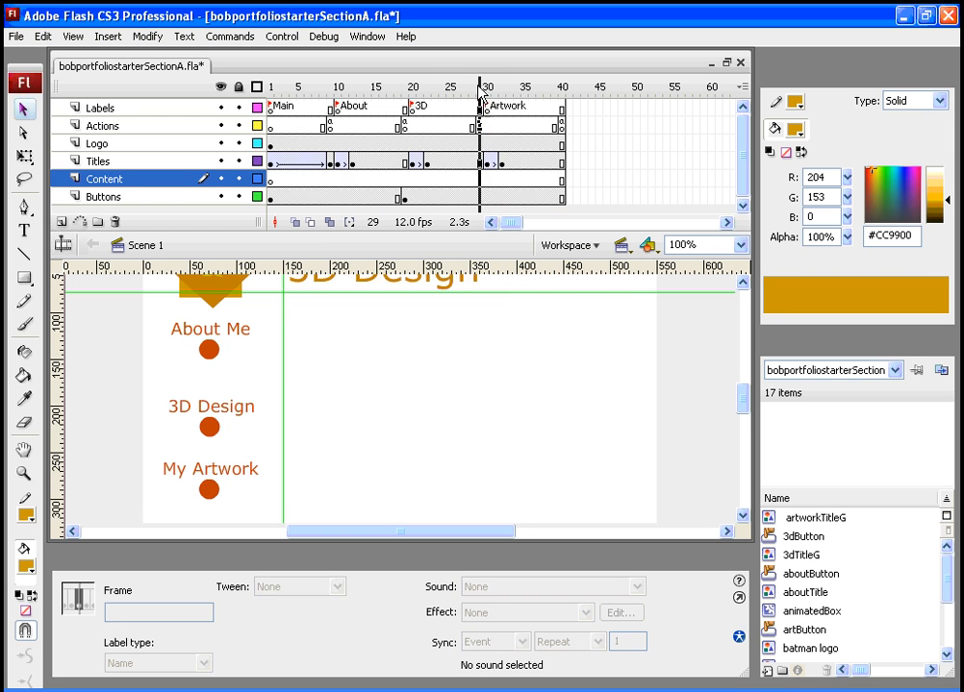
{"action": "left_click", "coordinate": [487, 88]}
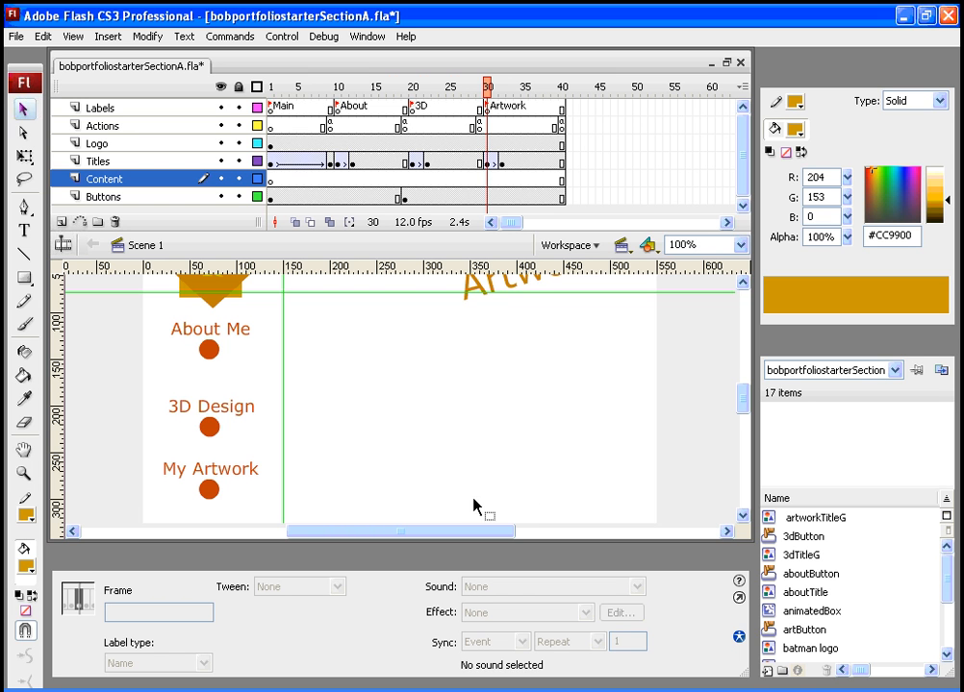
{"action": "left_click_drag", "start_coordinate": [488, 88], "coordinate": [490, 92]}
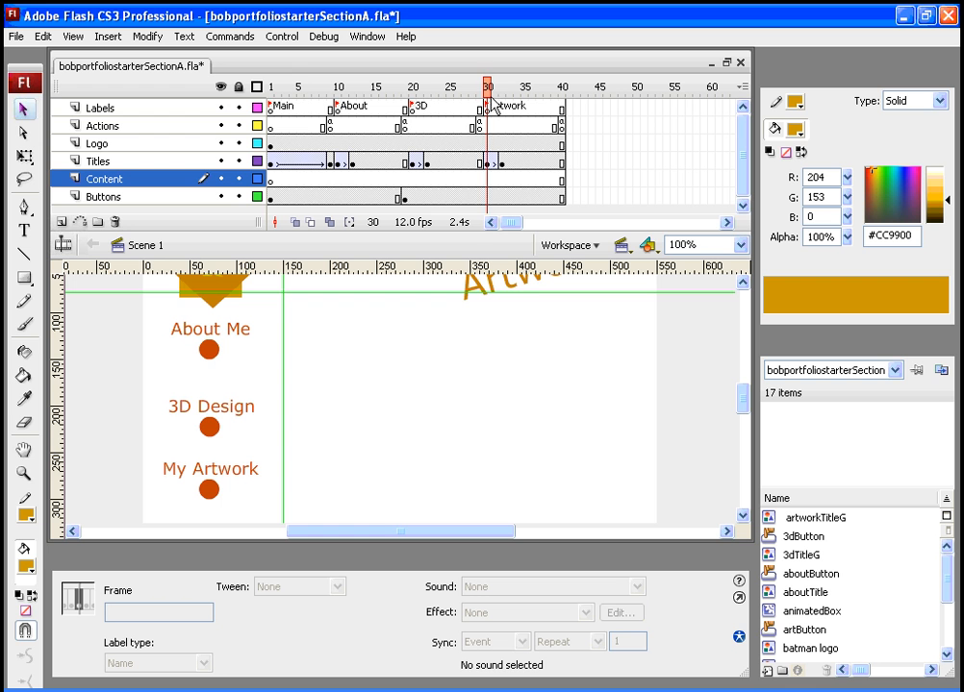
{"action": "left_click", "coordinate": [490, 188]}
{"action": "left_click", "coordinate": [491, 186]}
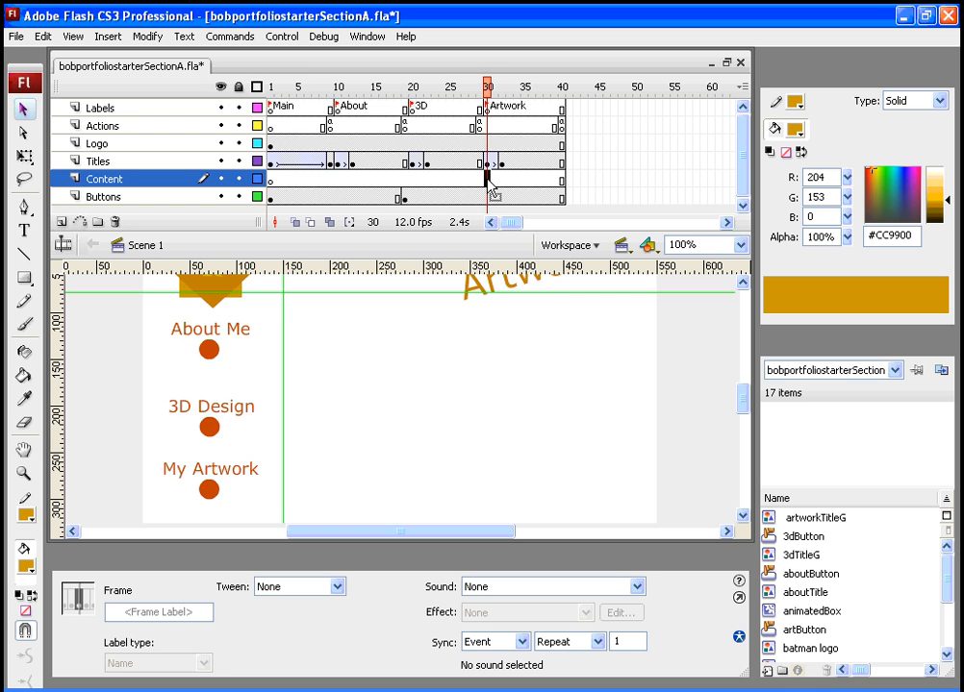
{"action": "right_click", "coordinate": [490, 185]}
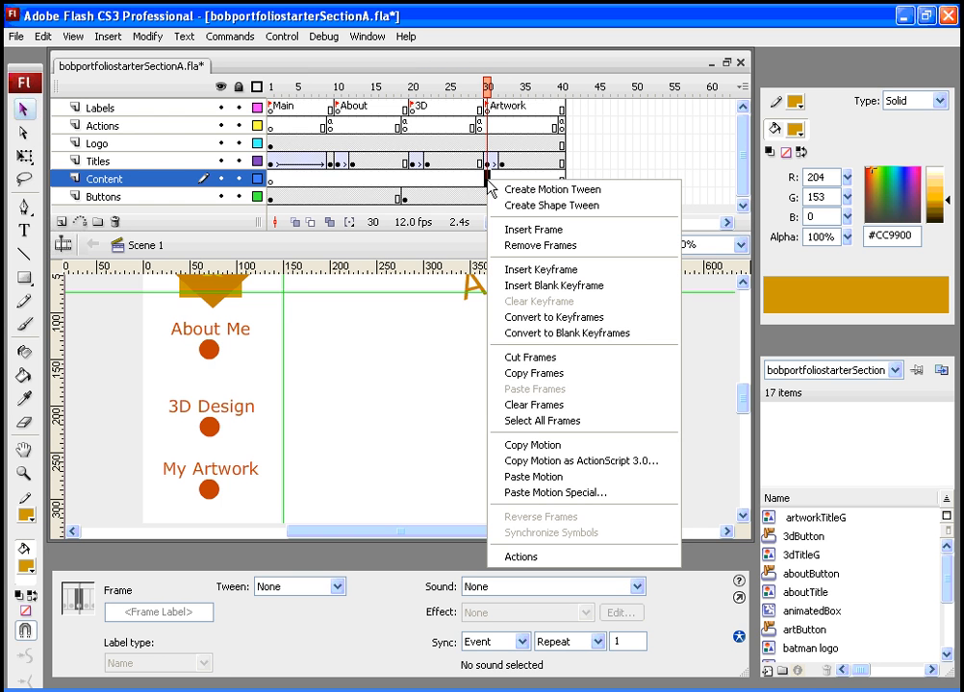
{"action": "left_click", "coordinate": [544, 272]}
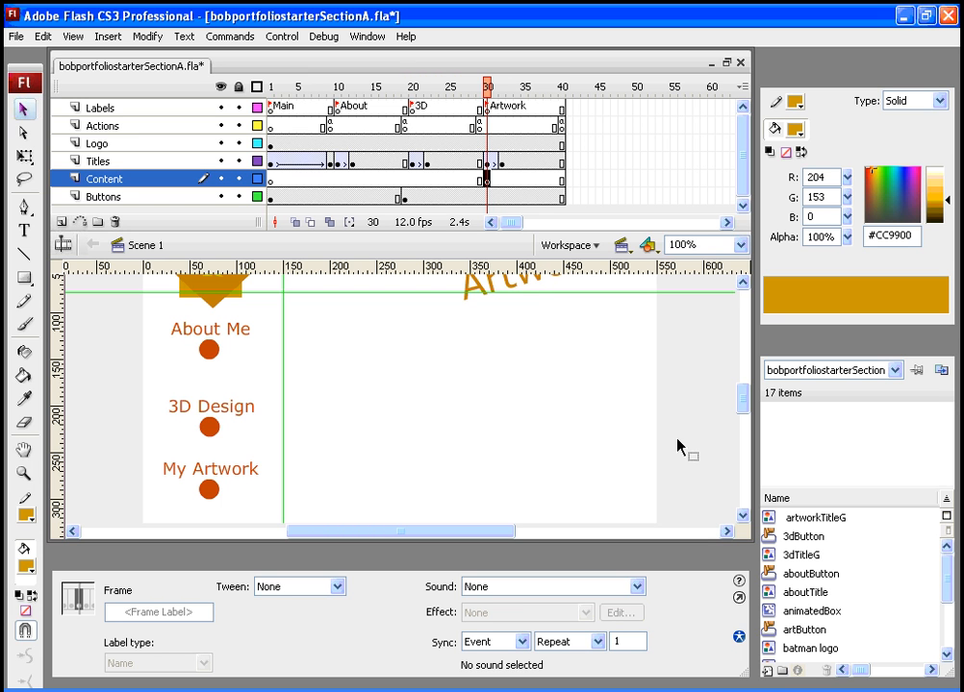
- Create a new movie clip symbol named artMC
{"action": "left_click", "coordinate": [108, 37]}
{"action": "left_click", "coordinate": [119, 57]}
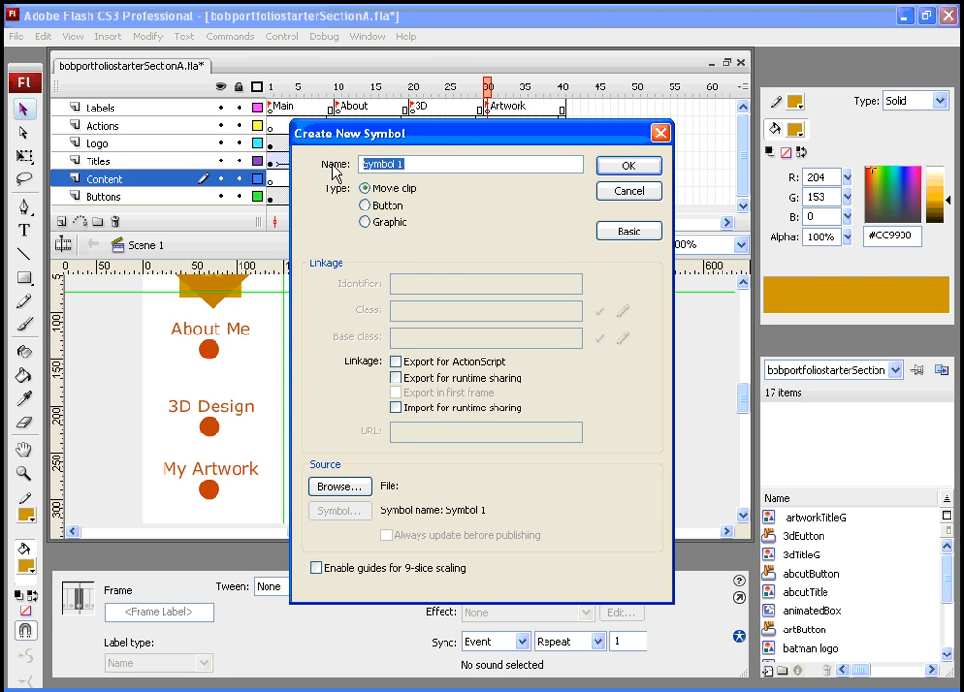
{"action": "type", "text": "artMC"}
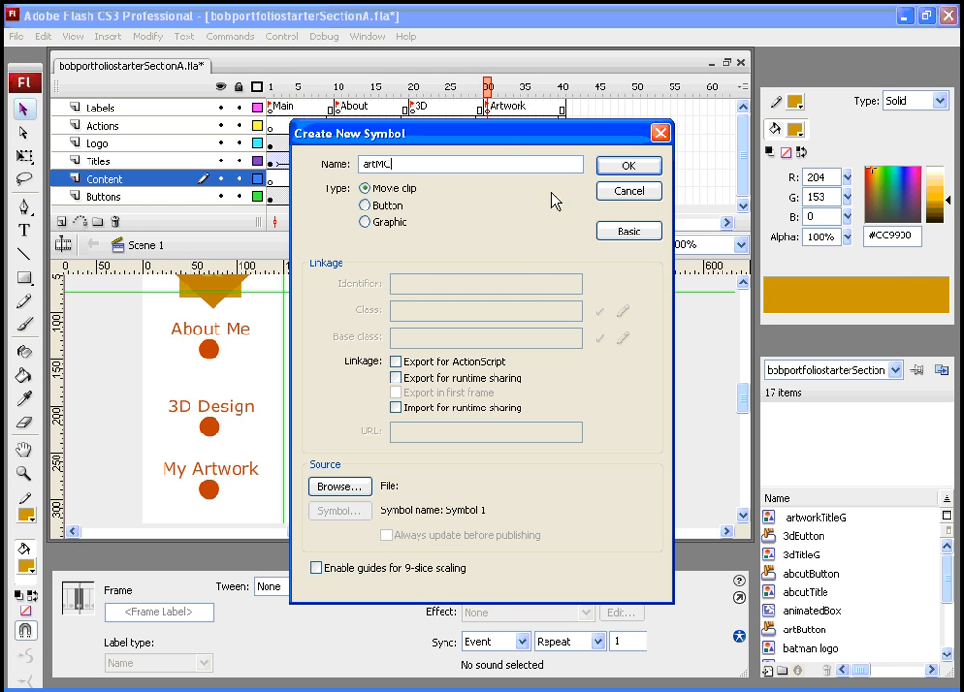
{"action": "left_click", "coordinate": [625, 166]}
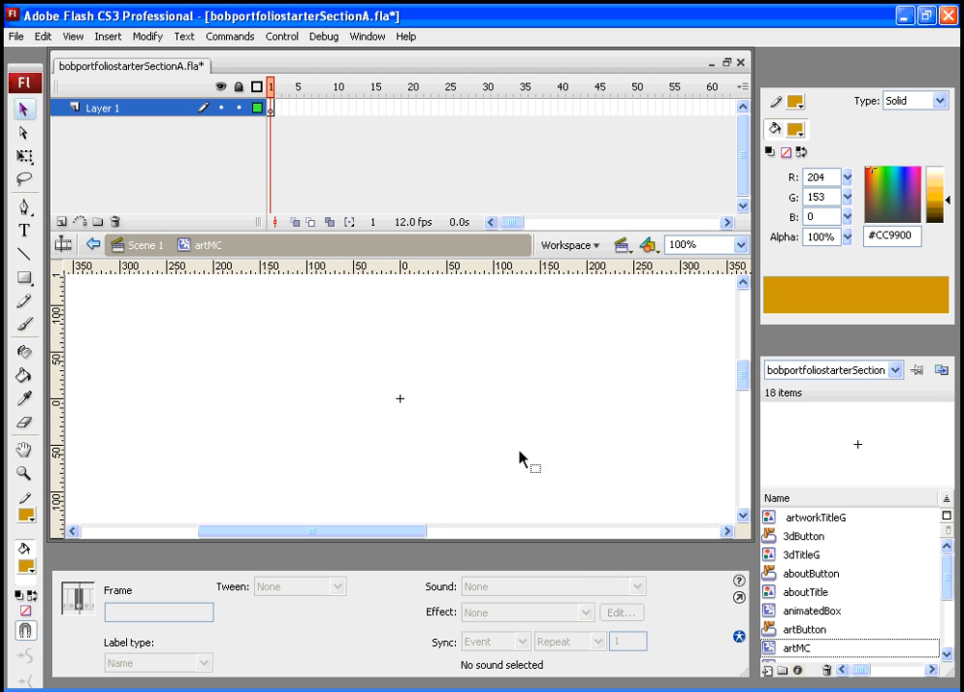
{"action": "mouse_move", "coordinate": [738, 385]}
{"action": "left_mouse_down"}
{"action": "mouse_move", "coordinate": [740, 370]}
{"action": "mouse_move", "coordinate": [737, 389]}
{"action": "mouse_move", "coordinate": [739, 378]}
{"action": "left_mouse_up"}
{"action": "left_click_drag", "start_coordinate": [338, 274], "coordinate": [338, 318]}
{"action": "mouse_move", "coordinate": [62, 375]}
{"action": "left_mouse_down"}
{"action": "mouse_move", "coordinate": [92, 373]}
{"action": "mouse_move", "coordinate": [59, 373]}
{"action": "left_mouse_up"}
{"action": "left_click_drag", "start_coordinate": [243, 318], "coordinate": [245, 272]}
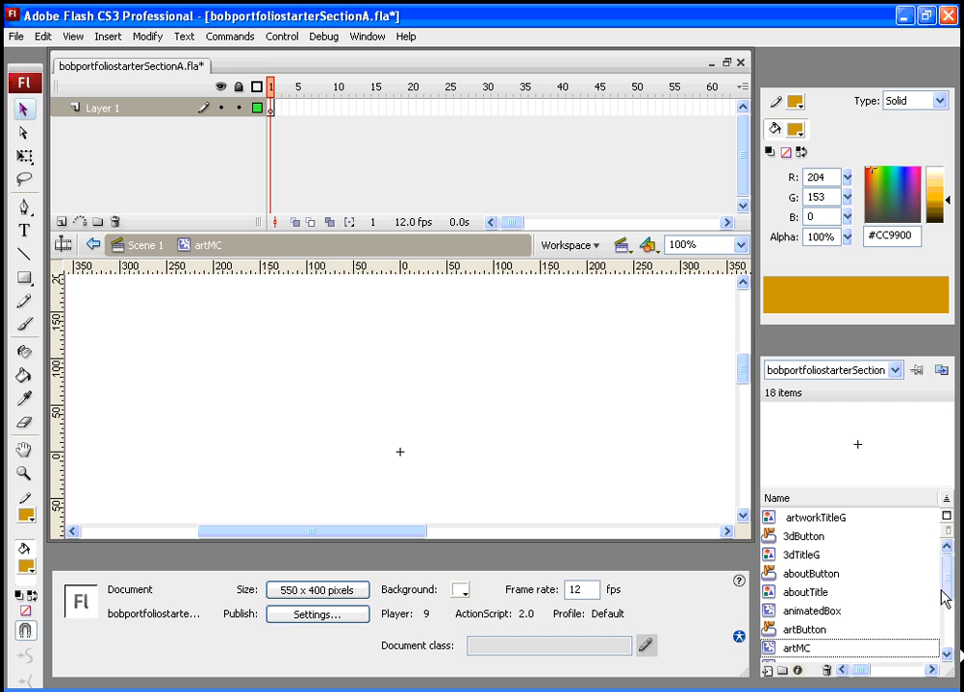
{"action": "scroll", "coordinate": [946, 606], "scroll_direction": "down", "scroll_amount": 2}
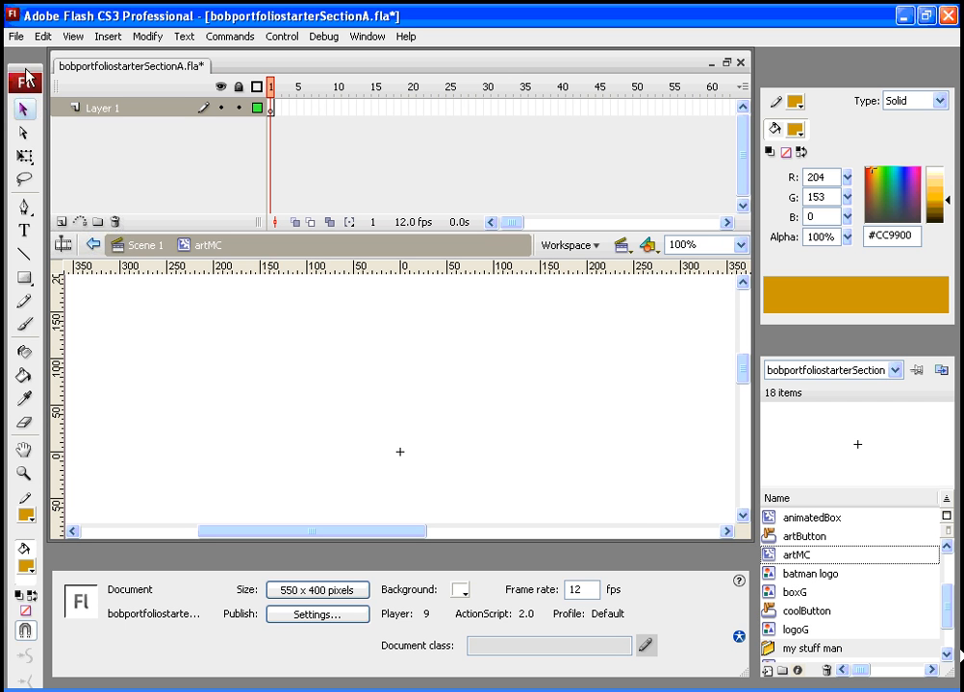
- Import ts.jpg, ts1.jpg and ts2.jpg from the Desktop into the library
{"action": "left_click", "coordinate": [15, 36]}
{"action": "mouse_move", "coordinate": [62, 301]}
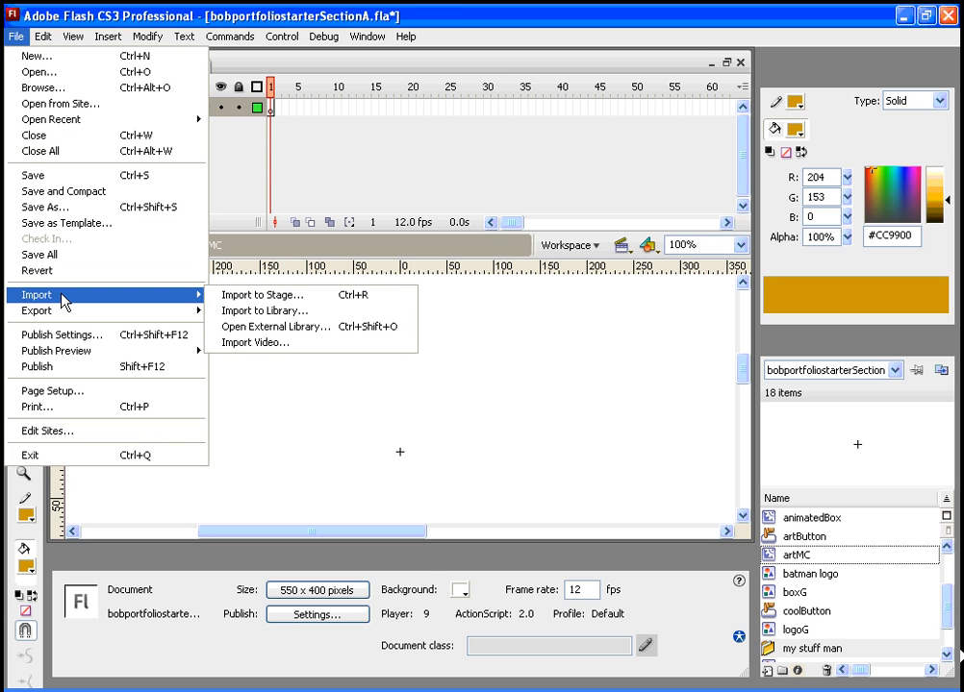
{"action": "left_click", "coordinate": [258, 313]}
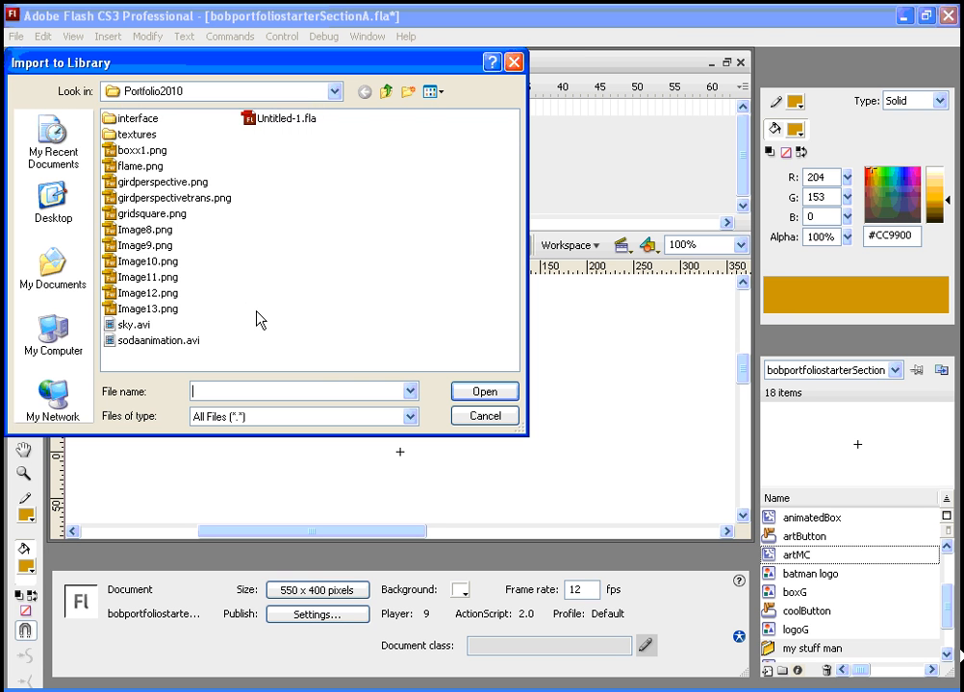
{"action": "left_click", "coordinate": [48, 200]}
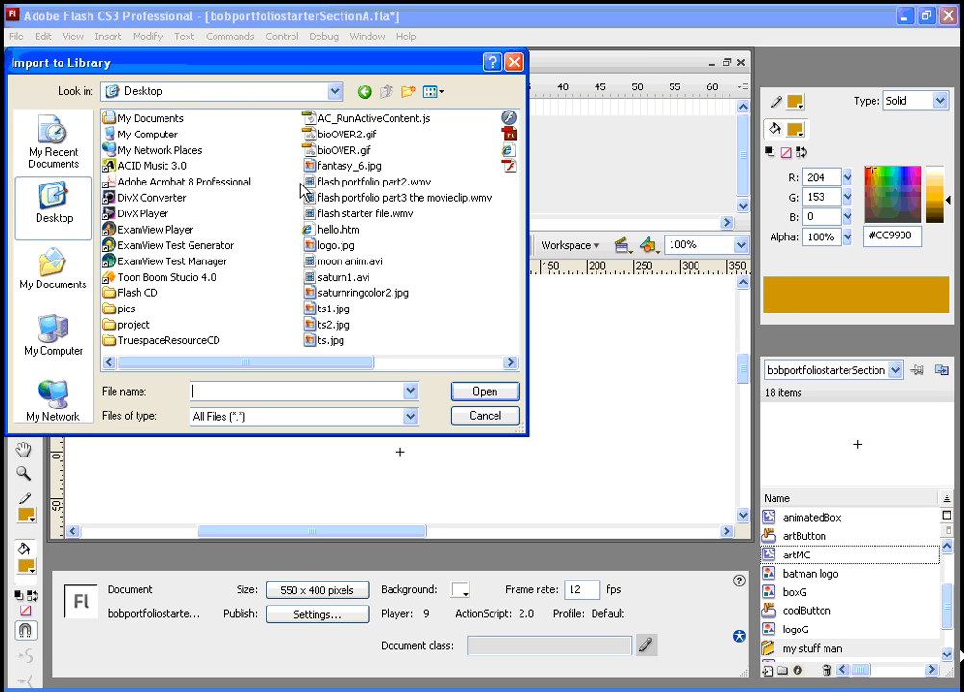
{"action": "left_click", "coordinate": [313, 310]}
{"action": "left_click", "coordinate": [317, 325], "text": "shift"}
{"action": "left_click", "coordinate": [323, 342], "text": "shift"}
{"action": "left_click", "coordinate": [483, 392]}
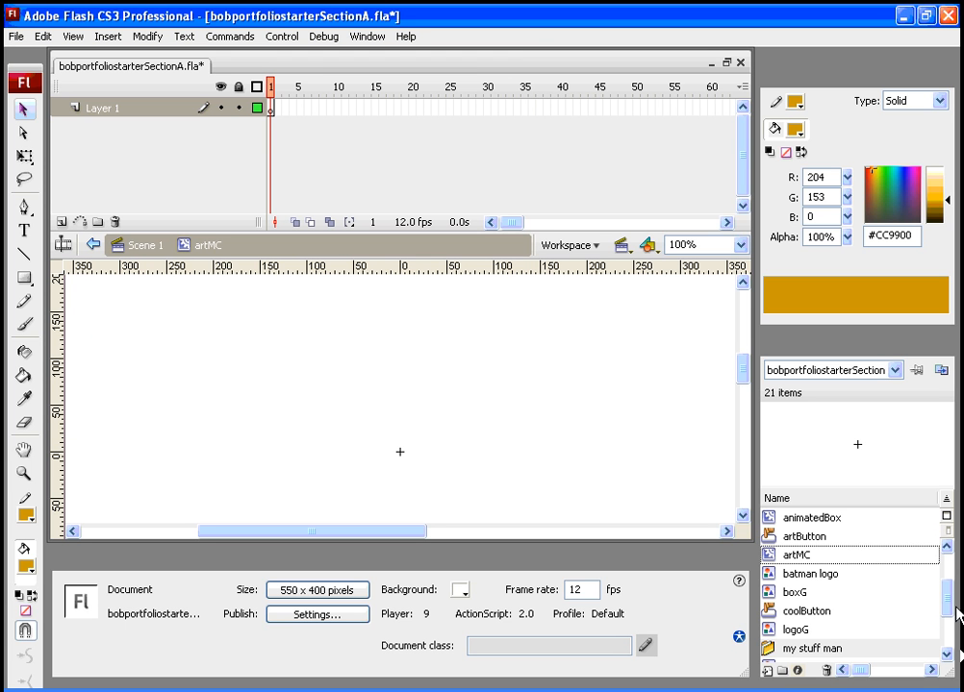
- Try to place ts1.jpg from the library onto the artMC stage, and return to Scene 1
{"action": "left_click_drag", "start_coordinate": [950, 591], "coordinate": [952, 631]}
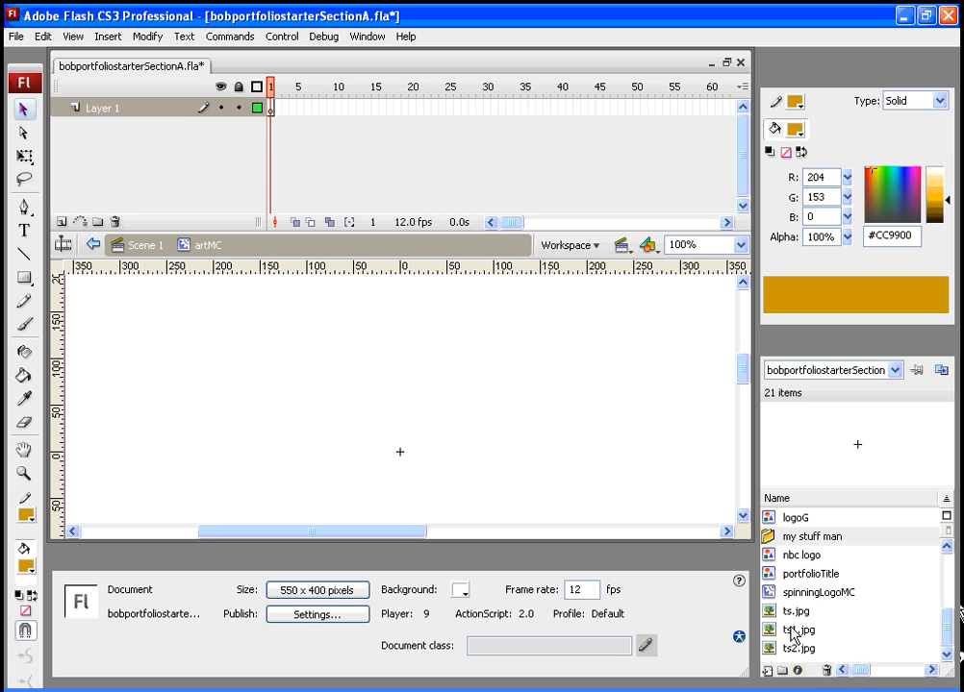
{"action": "left_click_drag", "start_coordinate": [795, 637], "coordinate": [180, 290]}
{"action": "left_click", "coordinate": [144, 252]}
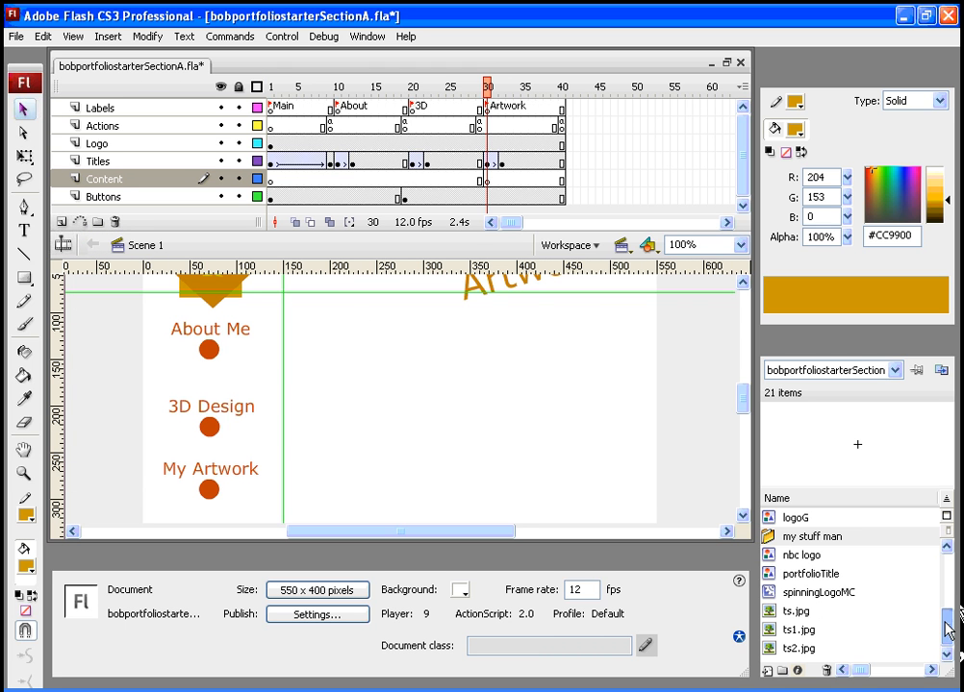
- Place an instance of artMC on the stage in the Content layer's keyframe at frame 30
{"action": "left_click_drag", "start_coordinate": [948, 630], "coordinate": [947, 589]}
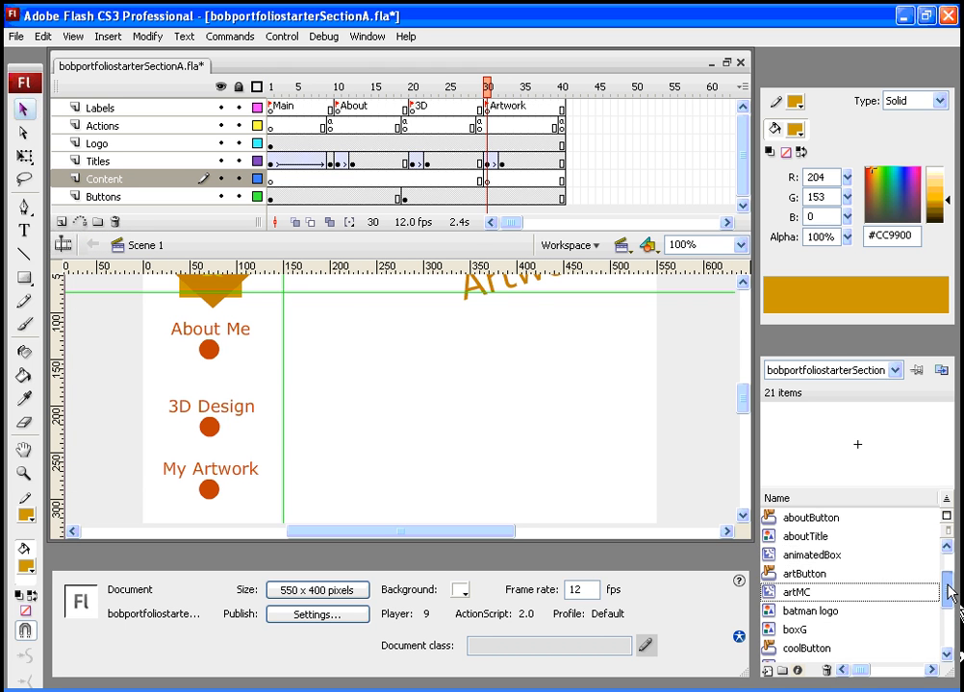
{"action": "left_click", "coordinate": [767, 594]}
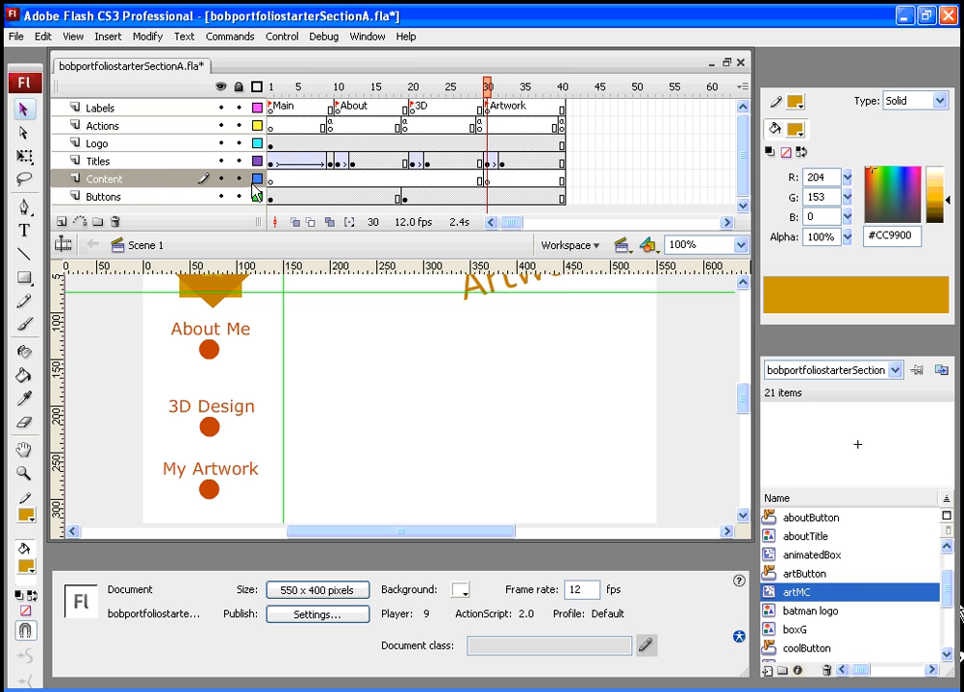
{"action": "left_click", "coordinate": [487, 180]}
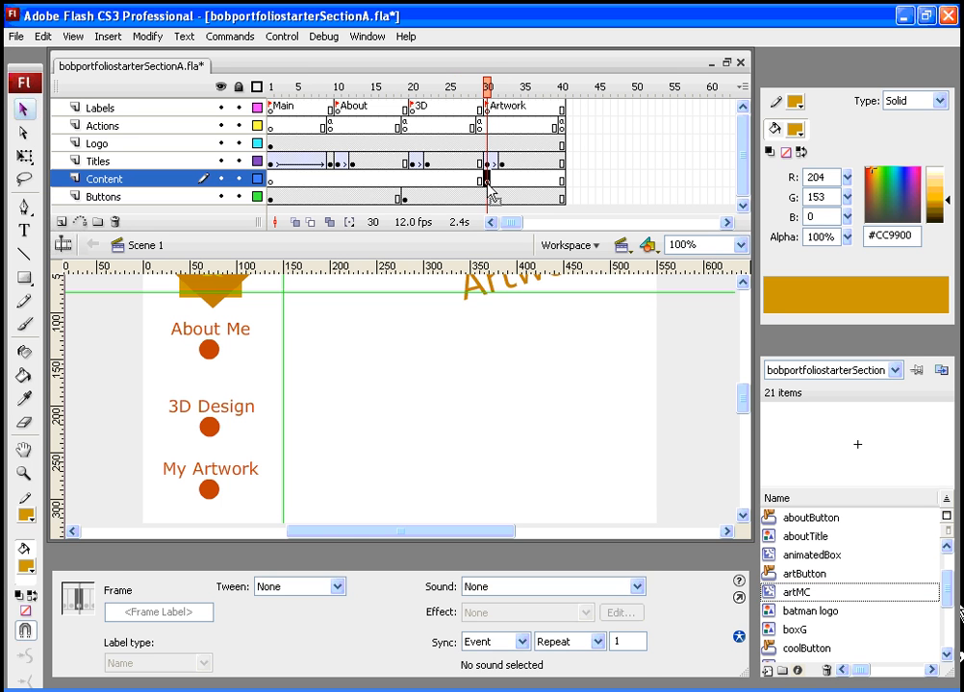
{"action": "left_click_drag", "start_coordinate": [770, 598], "coordinate": [471, 418]}
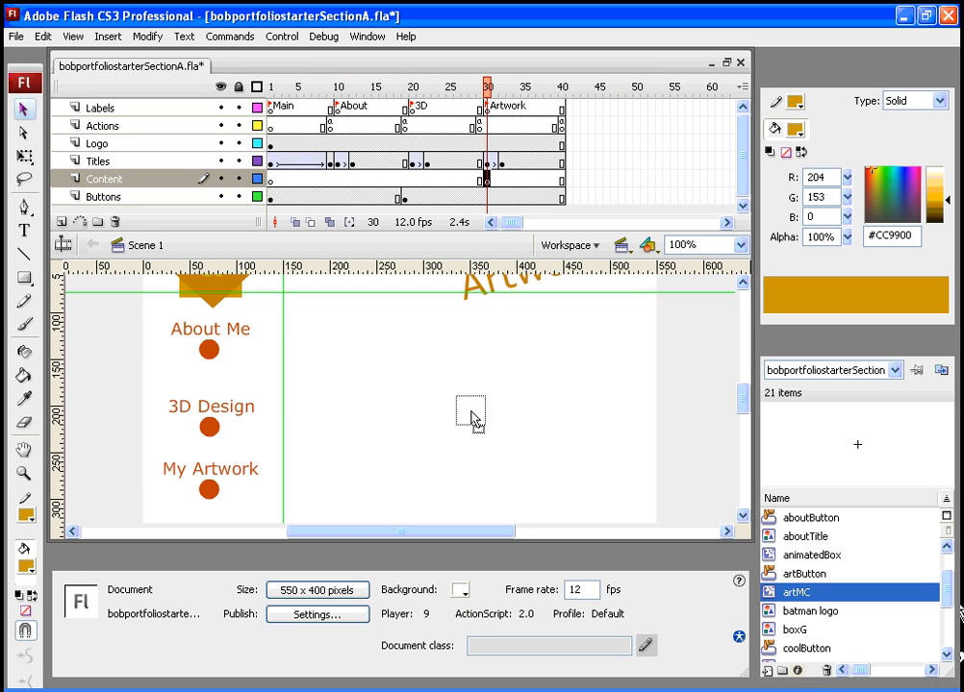
{"action": "left_click_drag", "start_coordinate": [471, 418], "coordinate": [471, 418]}
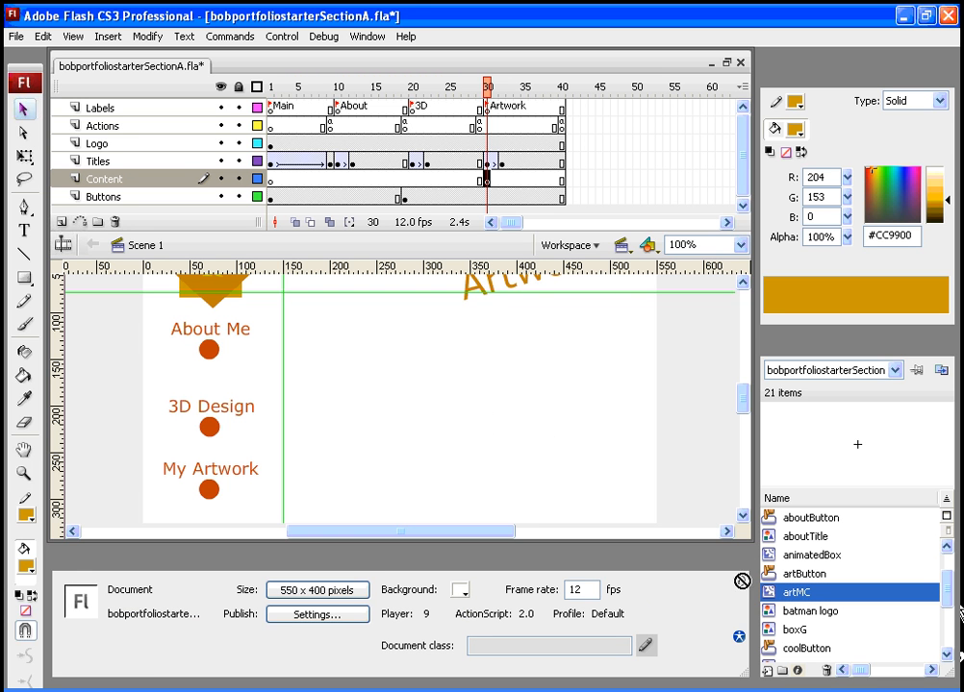
{"action": "left_click_drag", "start_coordinate": [744, 416], "coordinate": [743, 392]}
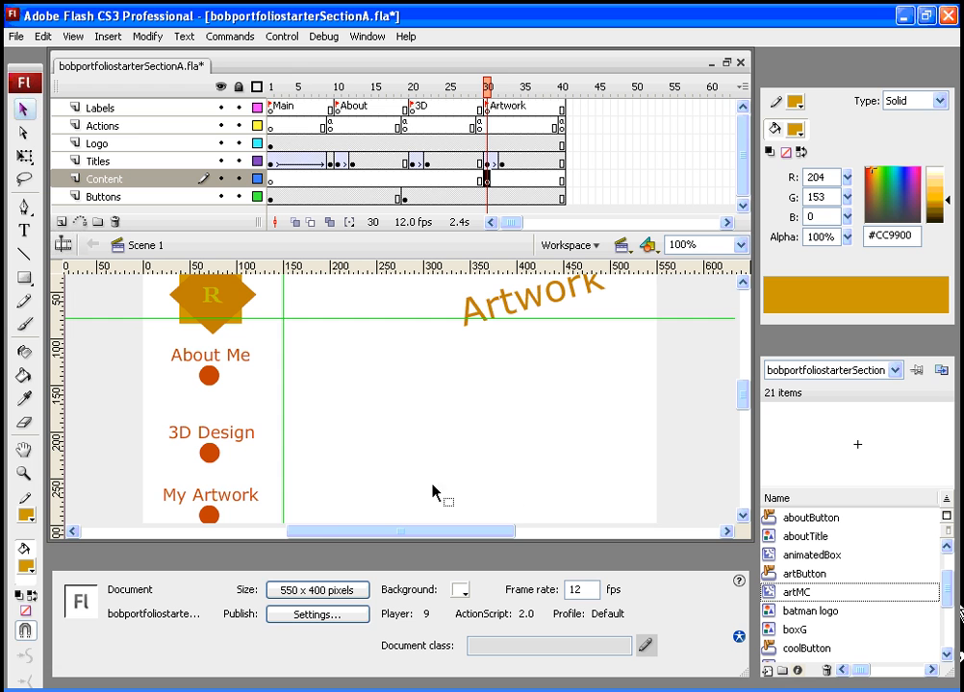
{"action": "left_click_drag", "start_coordinate": [763, 593], "coordinate": [459, 433]}
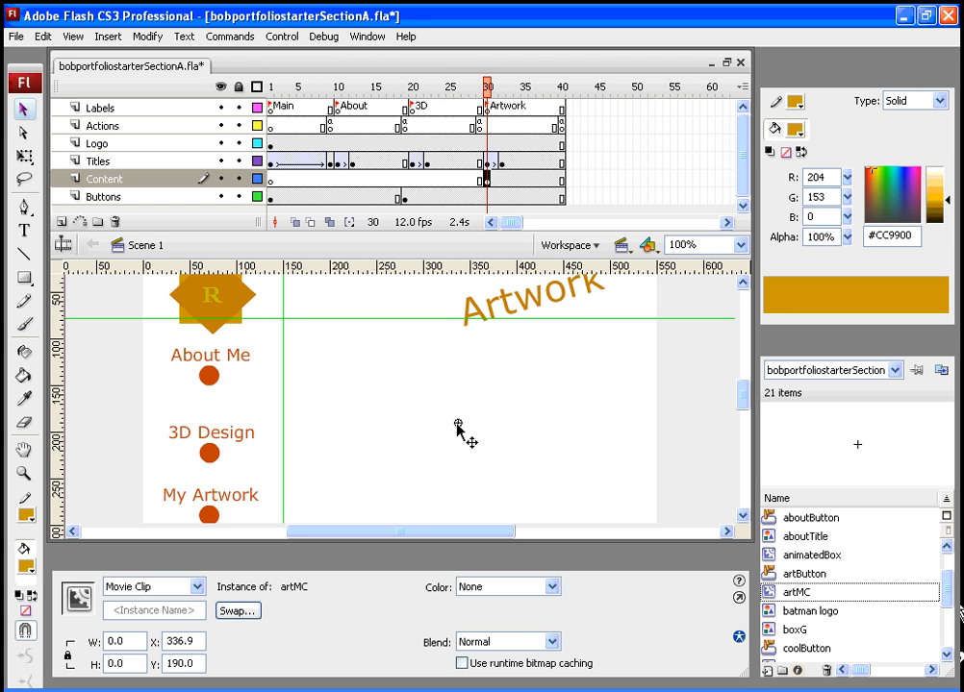
- Edit the artMC instance in place and hide the Properties panel
{"action": "right_click", "coordinate": [457, 424]}
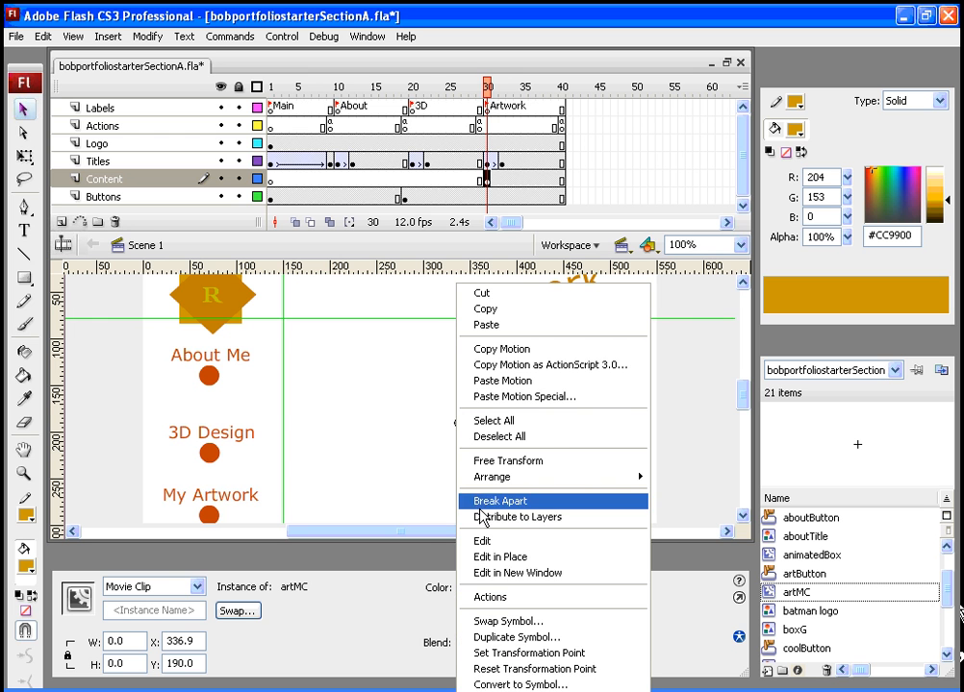
{"action": "left_click", "coordinate": [487, 557]}
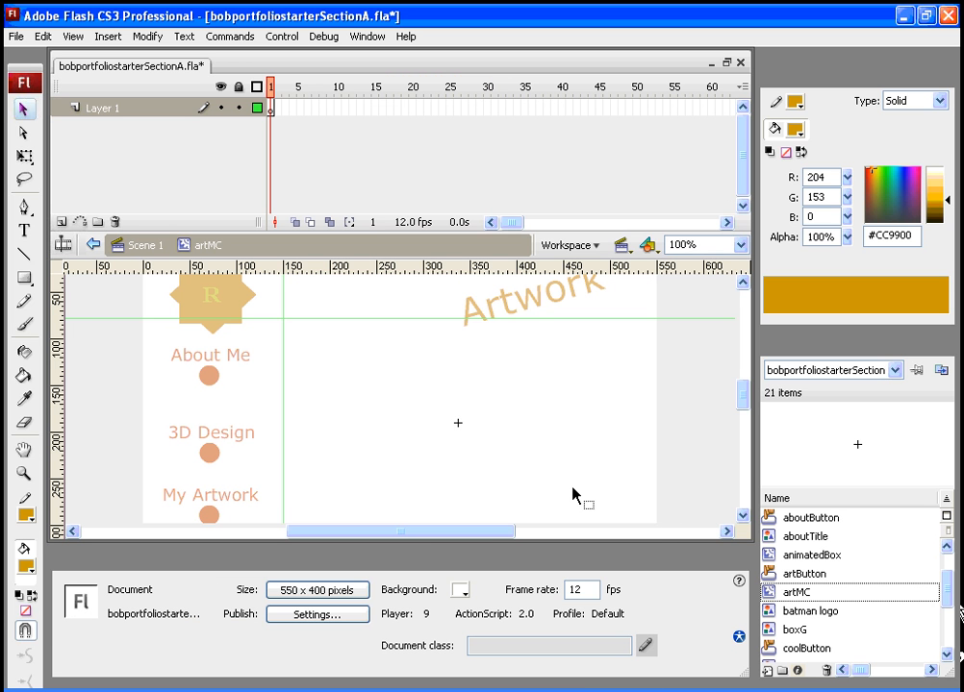
{"action": "key", "text": "ctrl+F3"}
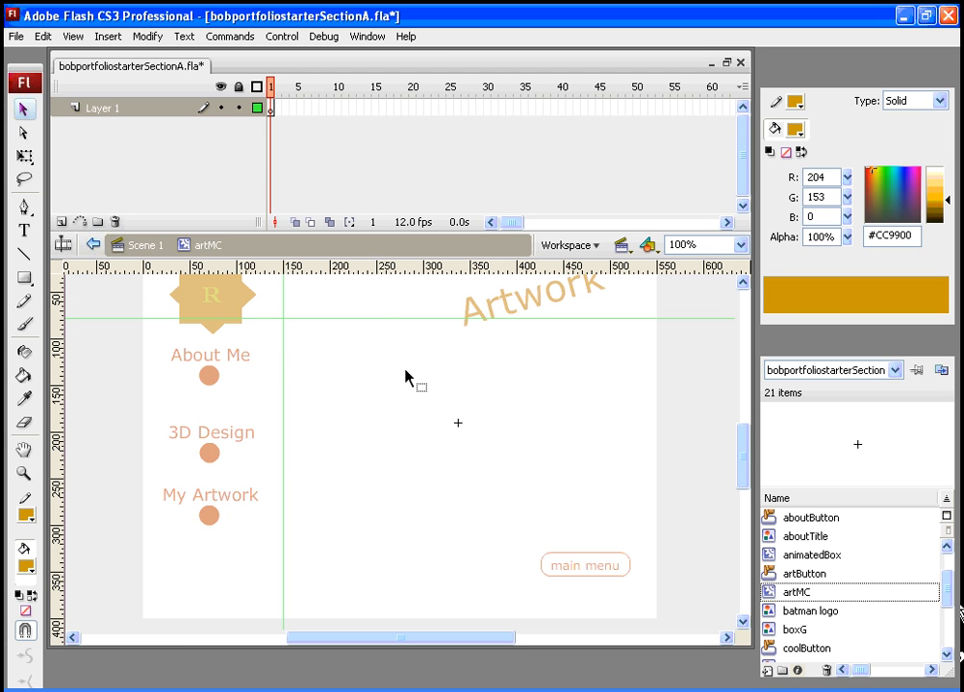
- Rename the movie clip's Layer 1 to Pictures
{"action": "left_click", "coordinate": [102, 113]}
{"action": "right_click", "coordinate": [101, 111]}
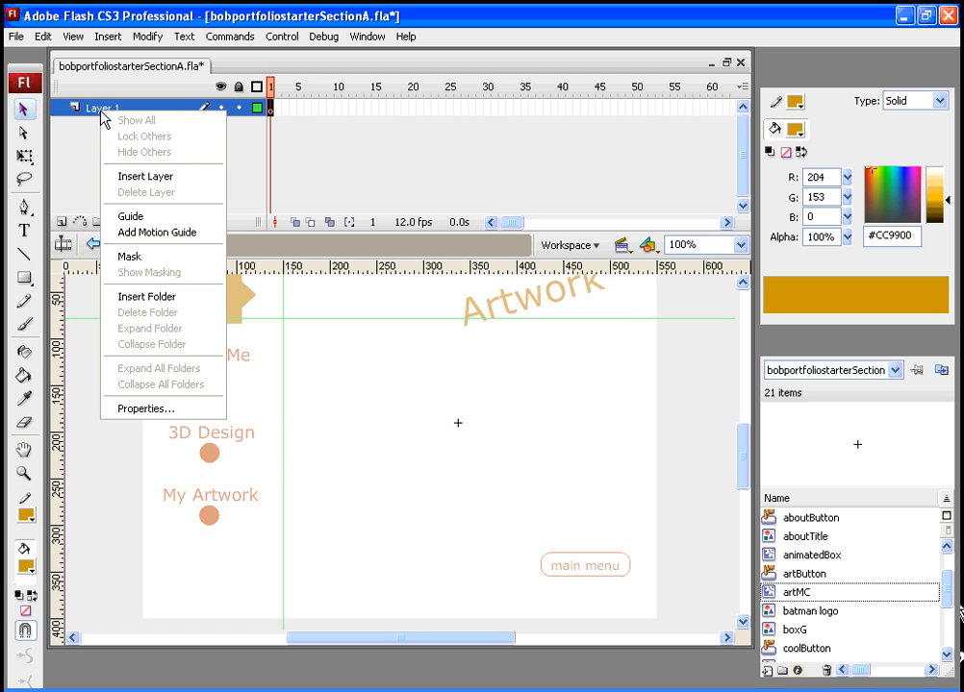
{"action": "left_click", "coordinate": [149, 410]}
{"action": "type", "text": "Pictures"}
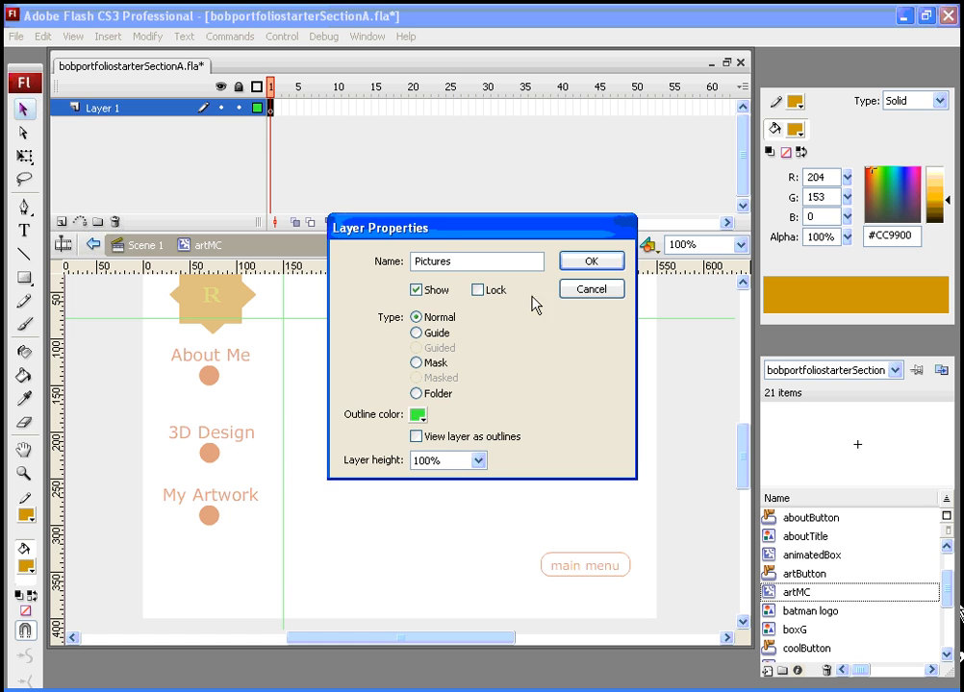
{"action": "left_click", "coordinate": [575, 265]}
- Insert a new layer inside artMC and rename it Buttons
{"action": "left_click", "coordinate": [62, 224]}
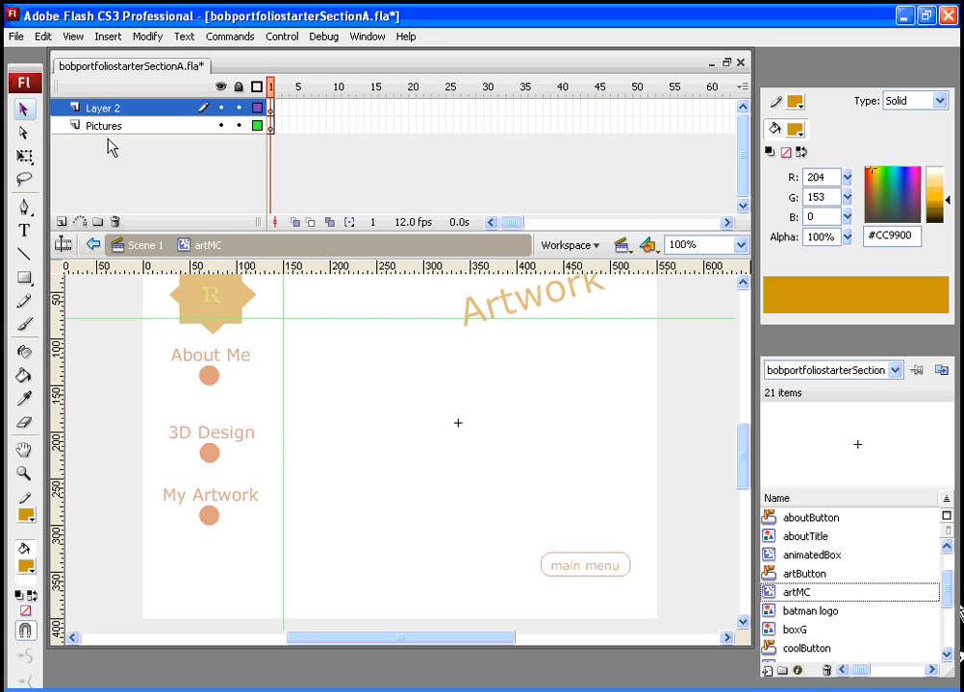
{"action": "right_click", "coordinate": [104, 111]}
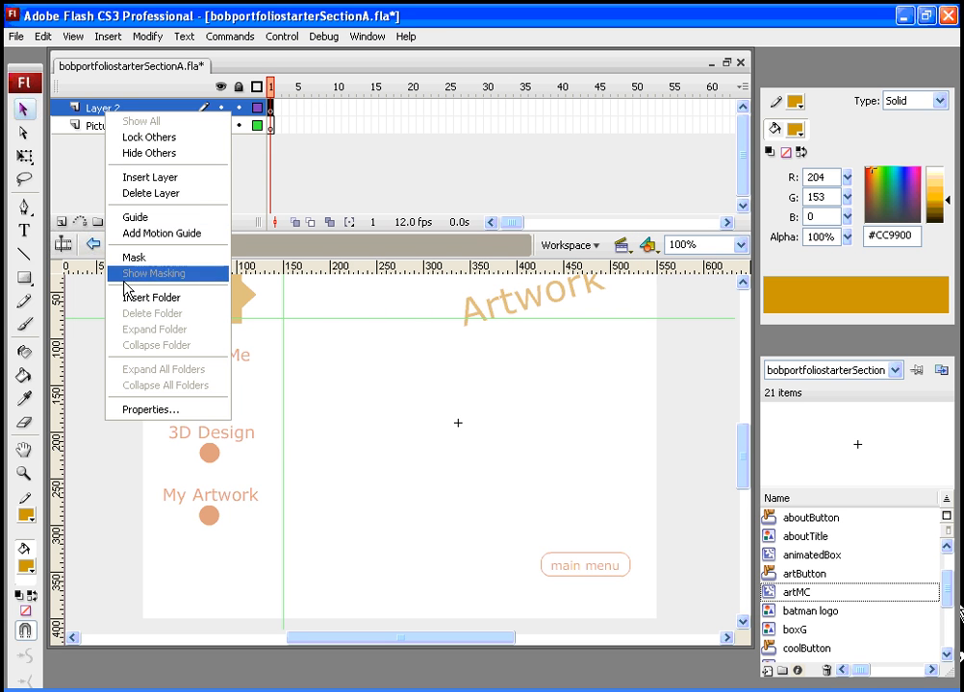
{"action": "left_click", "coordinate": [152, 410]}
{"action": "type", "text": "Buttons"}
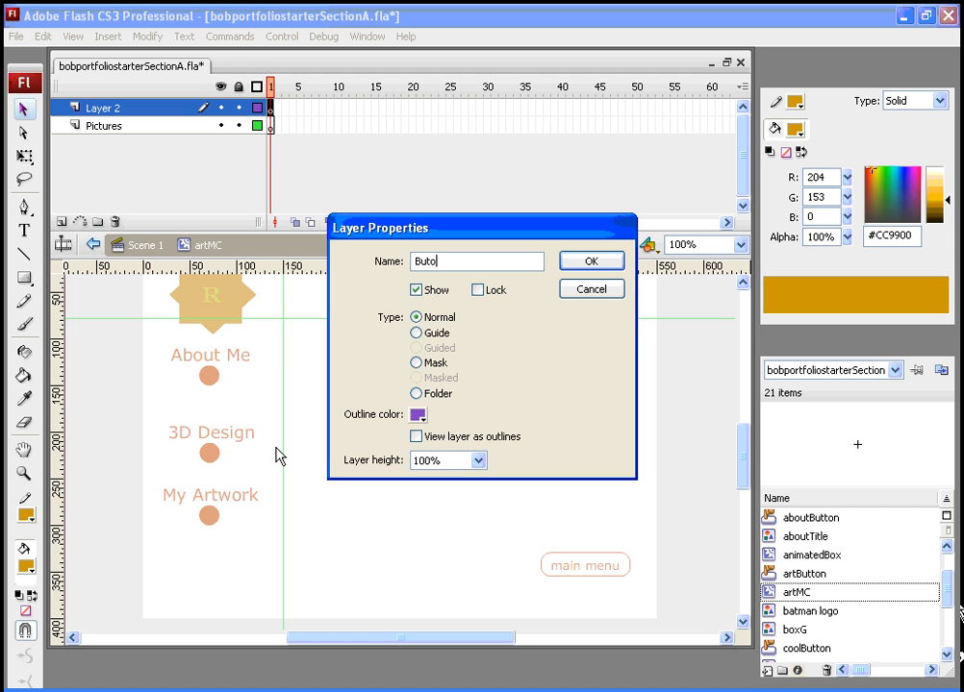
{"action": "left_click", "coordinate": [568, 262]}
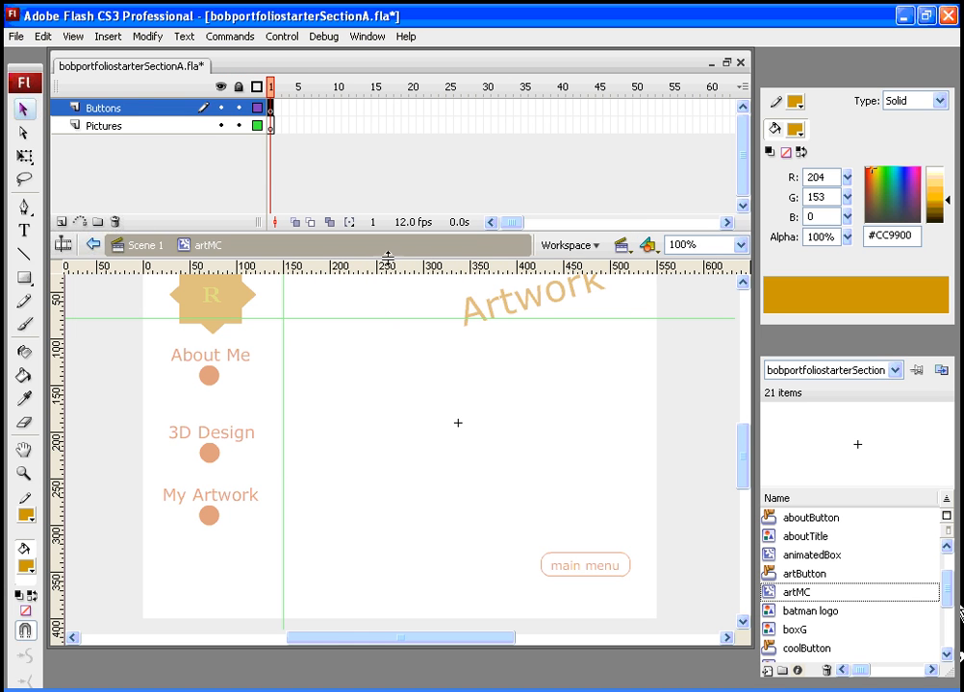
- Insert a new layer inside artMC and rename it Actions through its layer properties
{"action": "left_click", "coordinate": [60, 222]}
{"action": "right_click", "coordinate": [101, 110]}
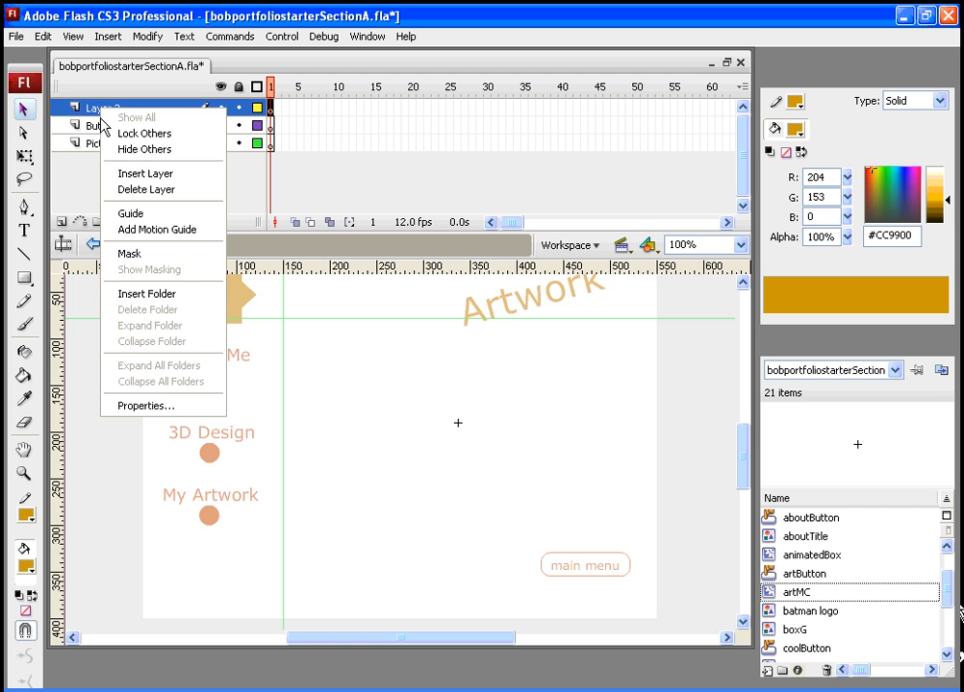
{"action": "left_click", "coordinate": [146, 404]}
{"action": "type", "text": "Actions"}
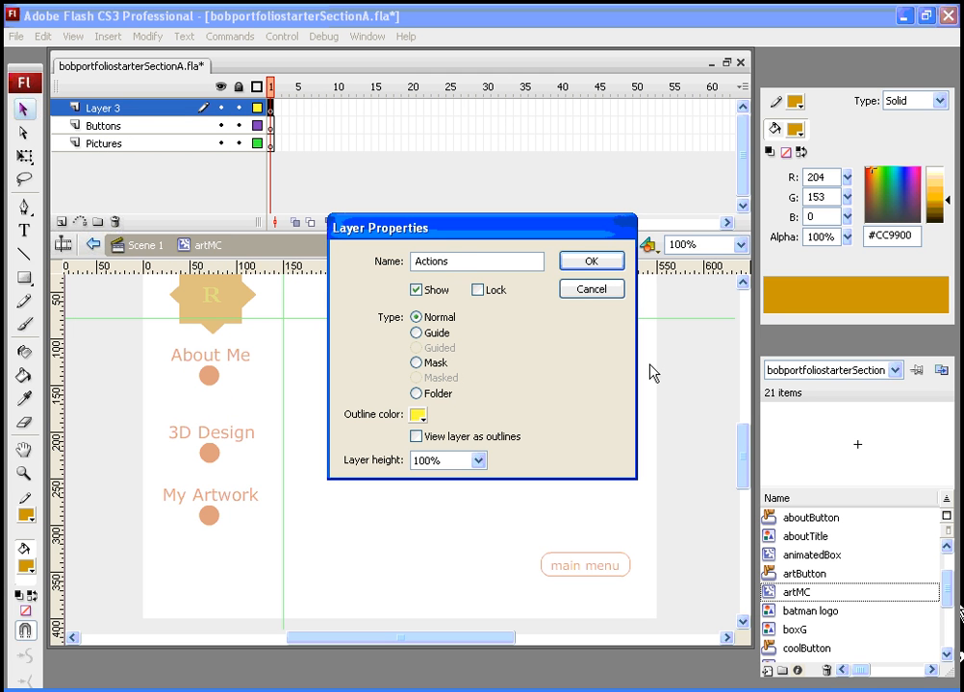
{"action": "left_click", "coordinate": [607, 263]}
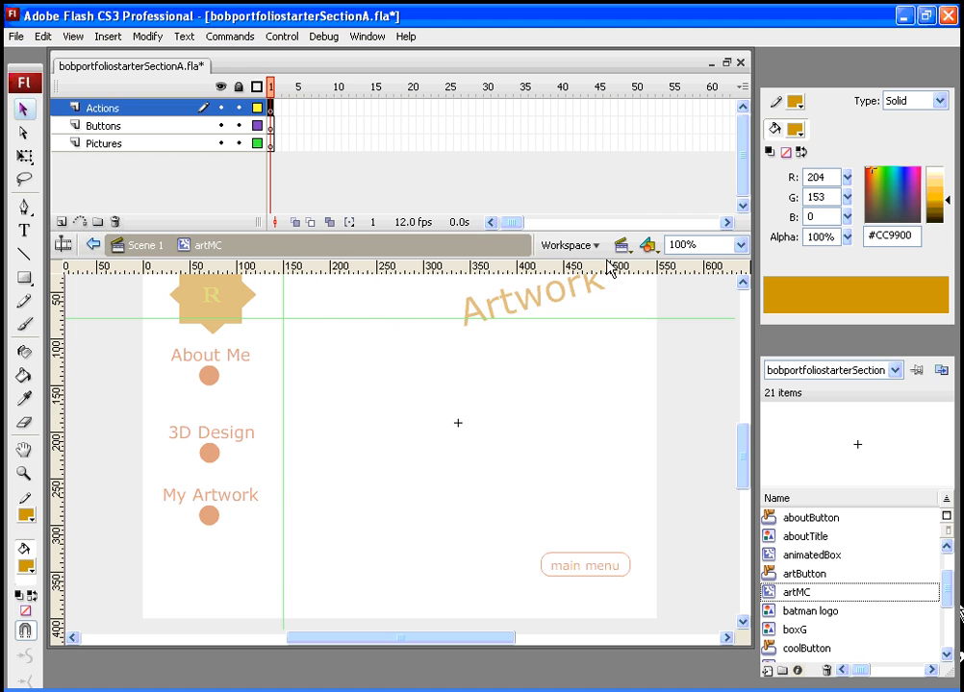
- Place the ts.jpg bitmap from the library onto the Pictures layer's first frame
{"action": "left_click", "coordinate": [104, 146]}
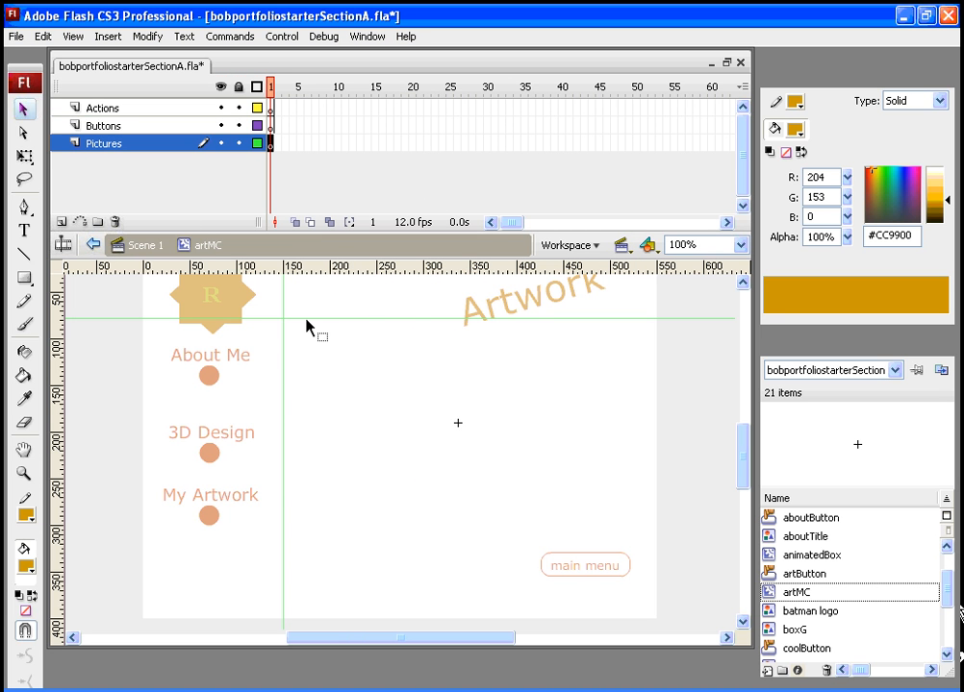
{"action": "left_click_drag", "start_coordinate": [944, 584], "coordinate": [952, 608]}
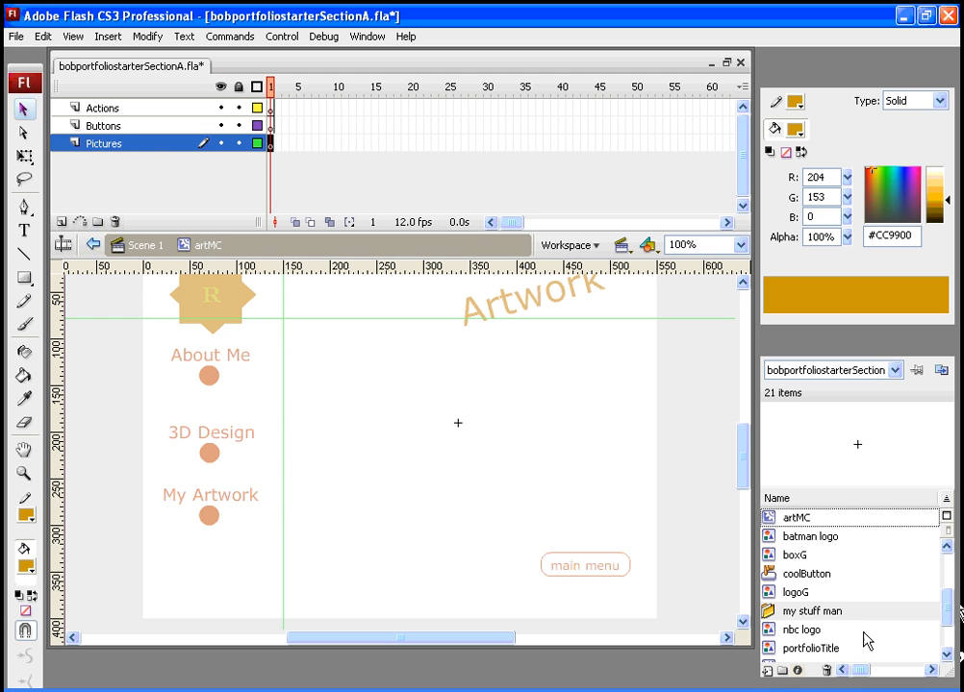
{"action": "left_click_drag", "start_coordinate": [948, 616], "coordinate": [947, 637]}
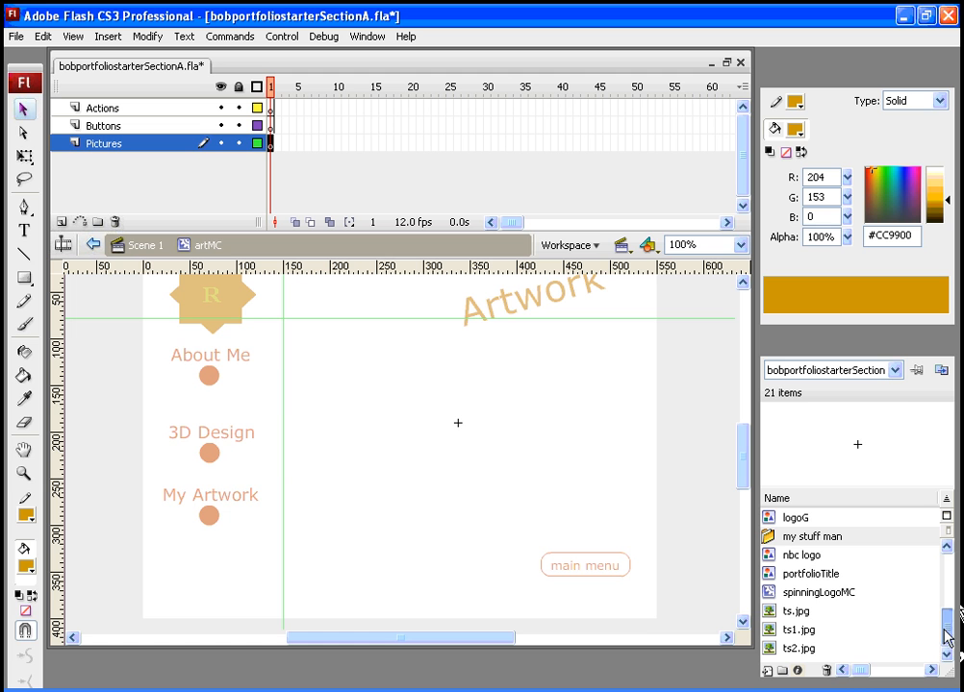
{"action": "left_click", "coordinate": [794, 611]}
{"action": "left_click_drag", "start_coordinate": [735, 580], "coordinate": [474, 477]}
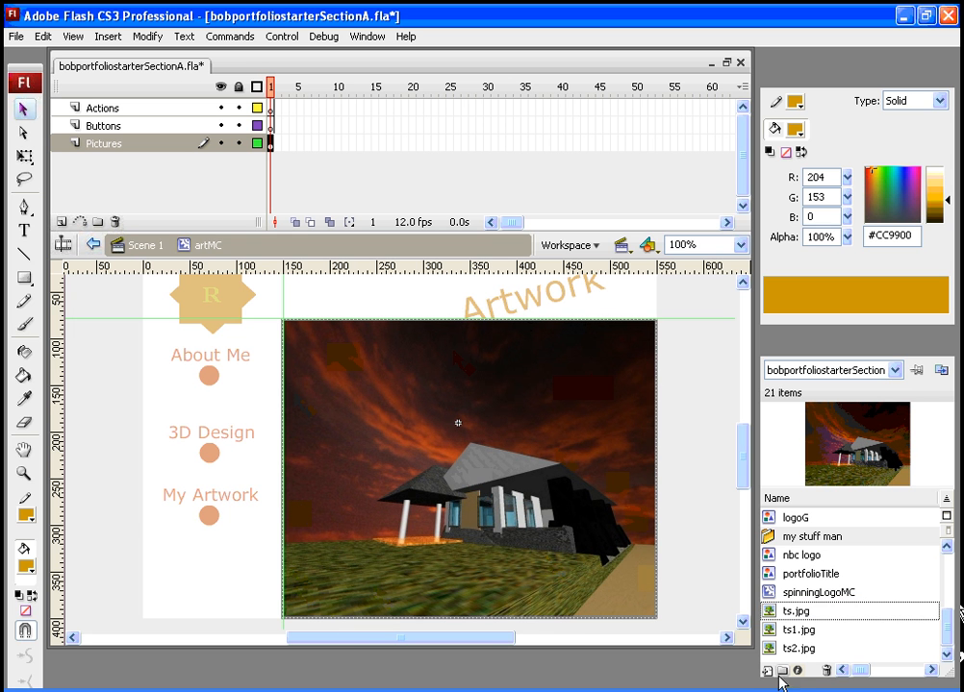
- Lock the bitmap's proportions and set the ts.jpg picture's width to 350
{"action": "left_click", "coordinate": [733, 663]}
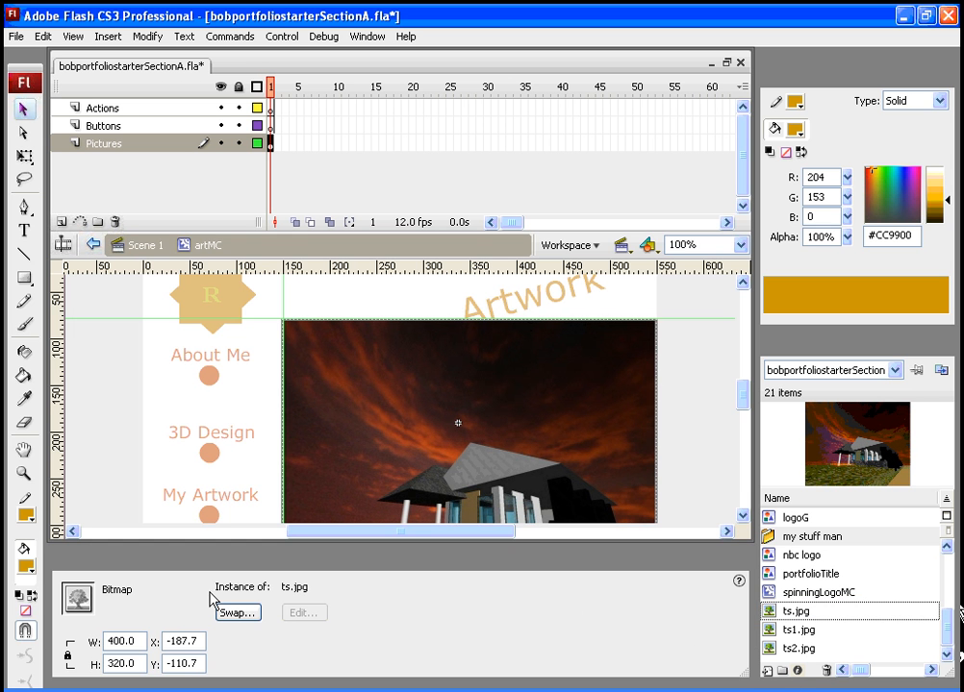
{"action": "left_click", "coordinate": [68, 658]}
{"action": "double_click", "coordinate": [138, 642]}
{"action": "type", "text": "350"}
{"action": "key", "text": "Return"}
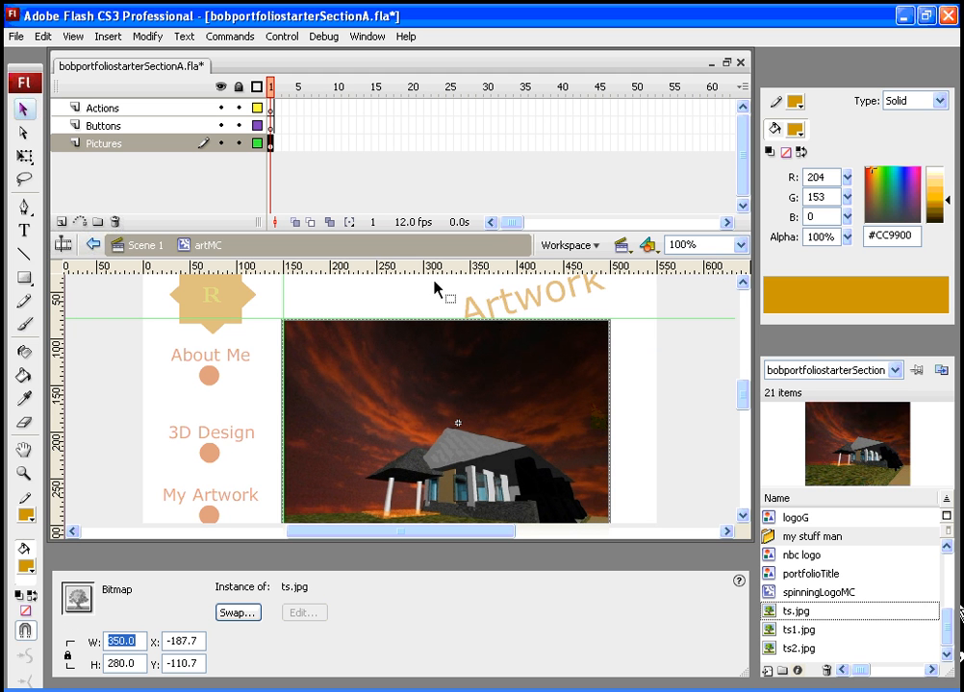
- Insert a blank keyframe at frame 2 of Pictures, place ts1.jpg there and set its width to 350
{"action": "left_click", "coordinate": [276, 143]}
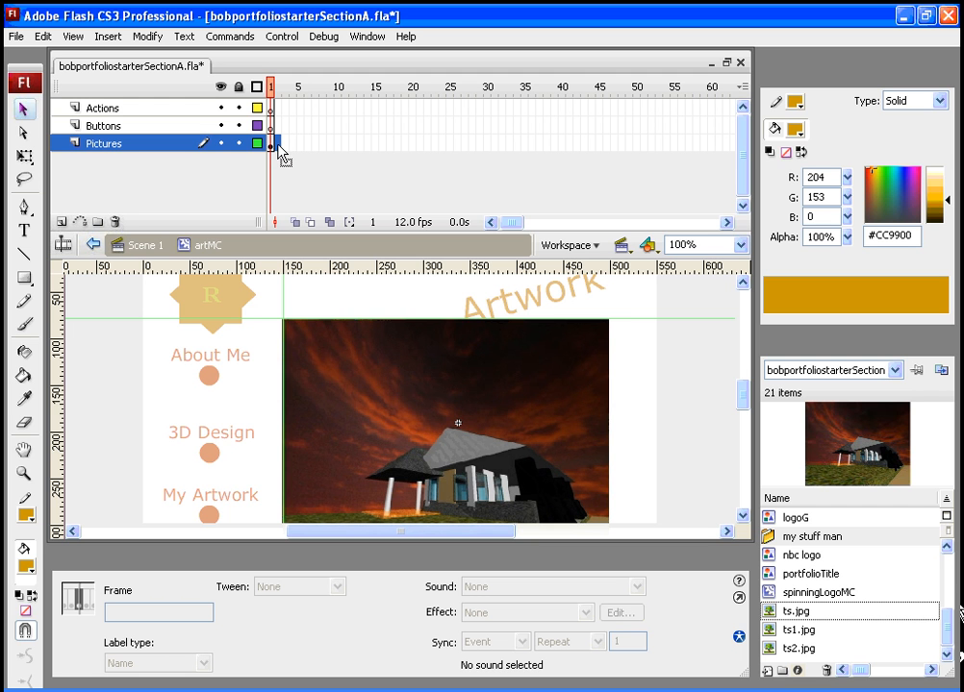
{"action": "right_click", "coordinate": [278, 149]}
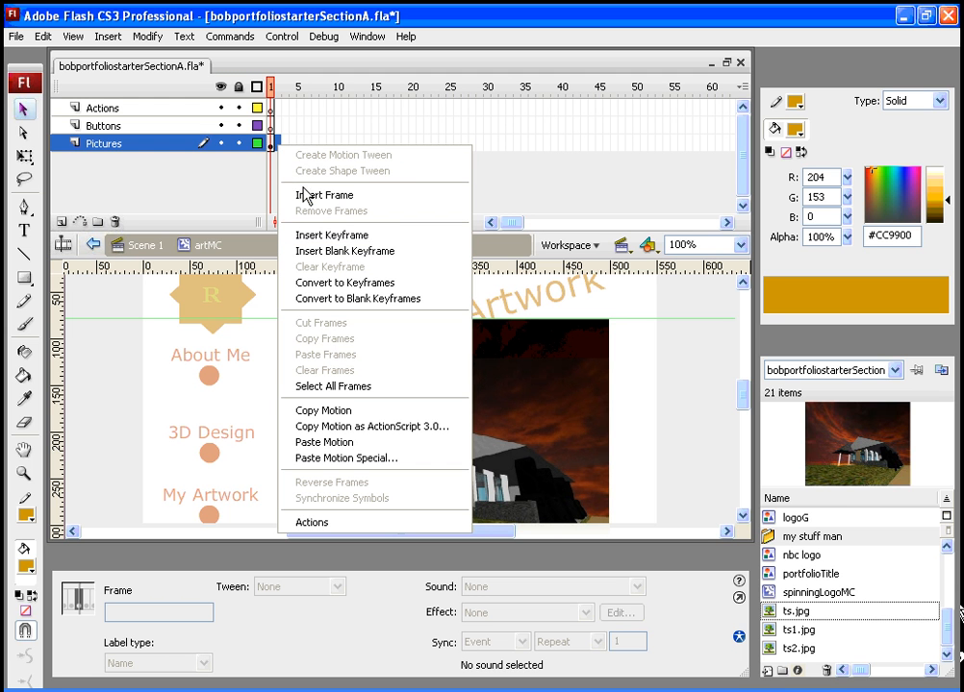
{"action": "left_click", "coordinate": [322, 252]}
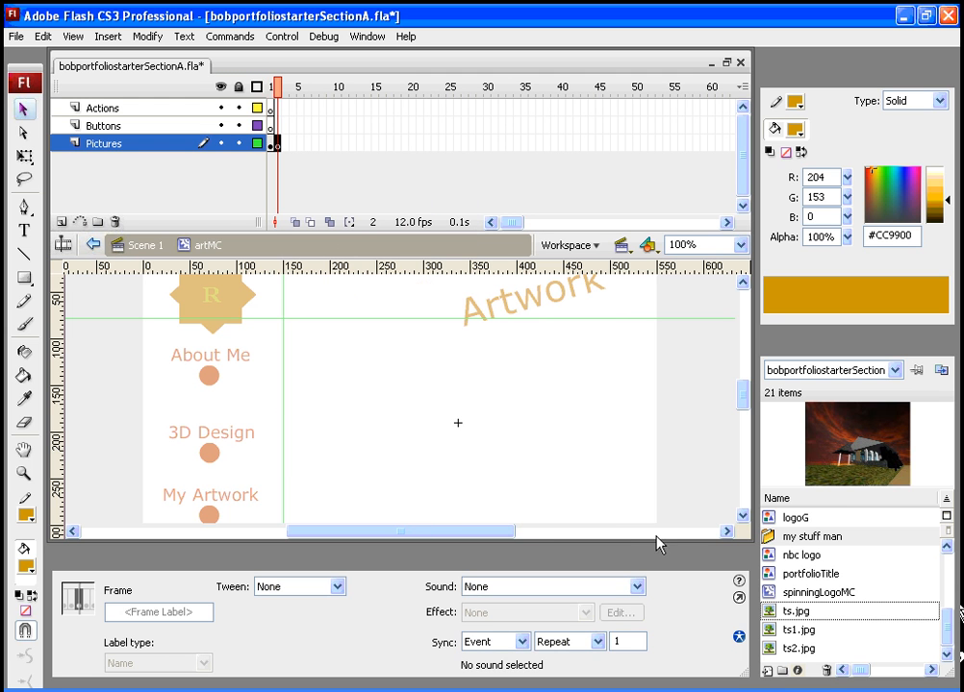
{"action": "left_click_drag", "start_coordinate": [769, 634], "coordinate": [473, 478]}
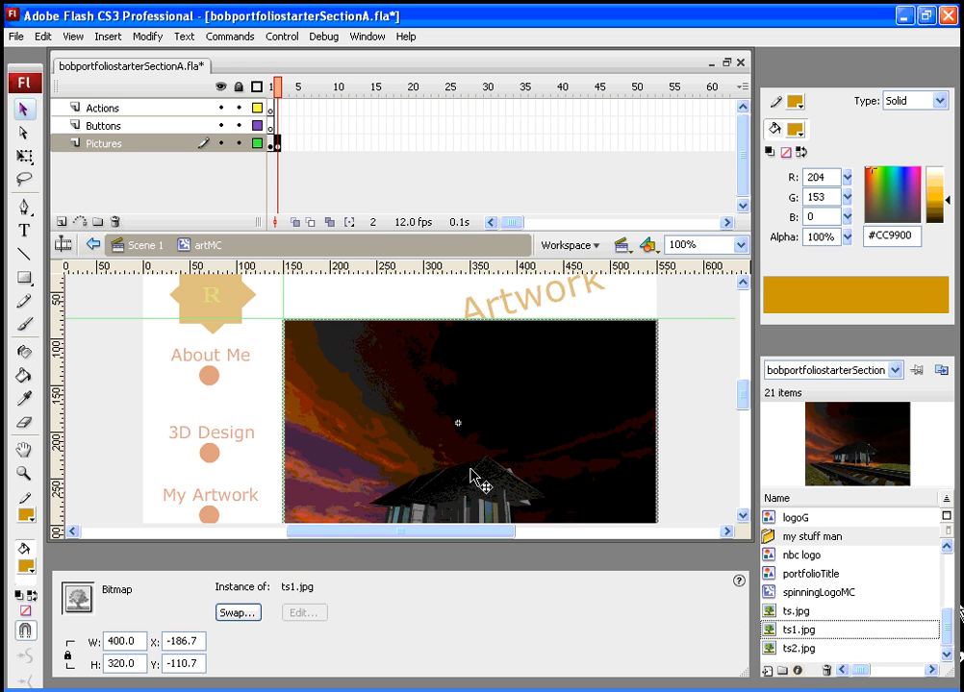
{"action": "double_click", "coordinate": [139, 641]}
{"action": "type", "text": "350"}
{"action": "key", "text": "Return"}
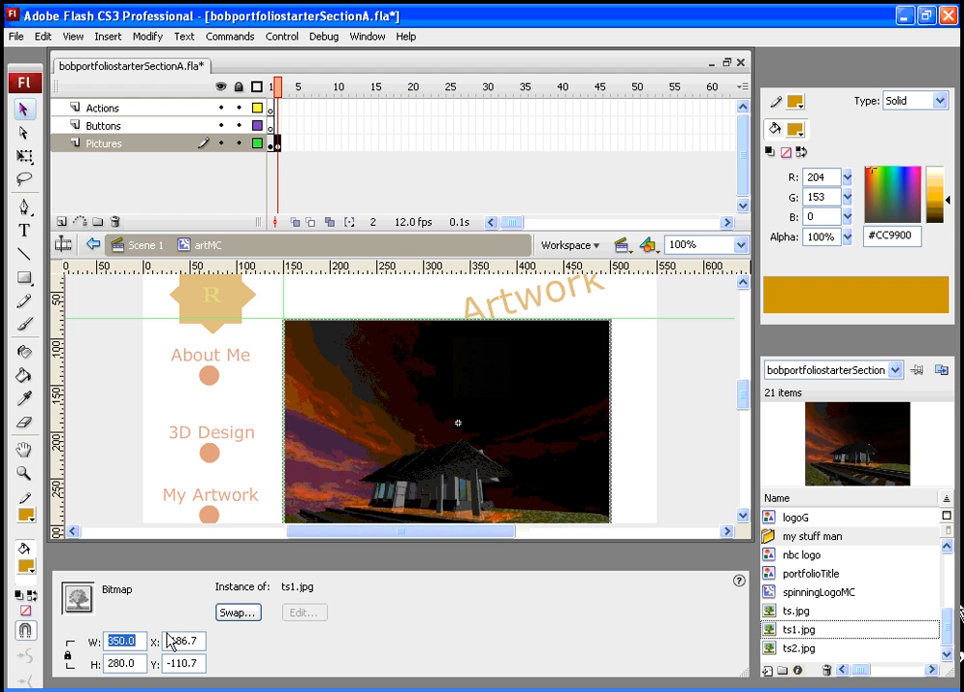
- Insert a blank keyframe at frame 3 of Pictures, place ts2.jpg there and set its width to 350
{"action": "left_click", "coordinate": [282, 147]}
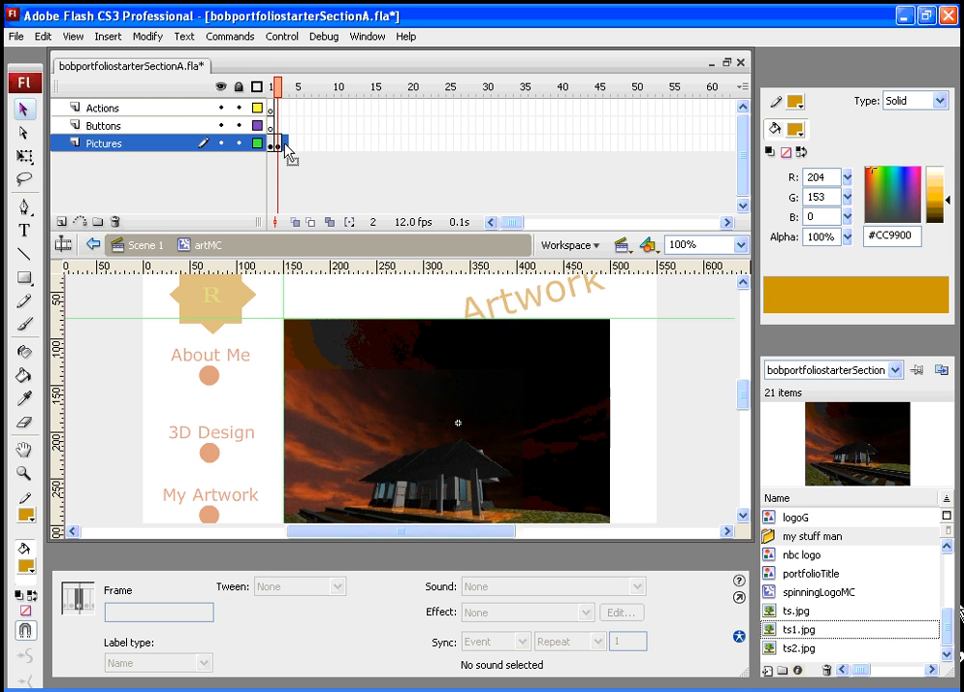
{"action": "right_click", "coordinate": [284, 144]}
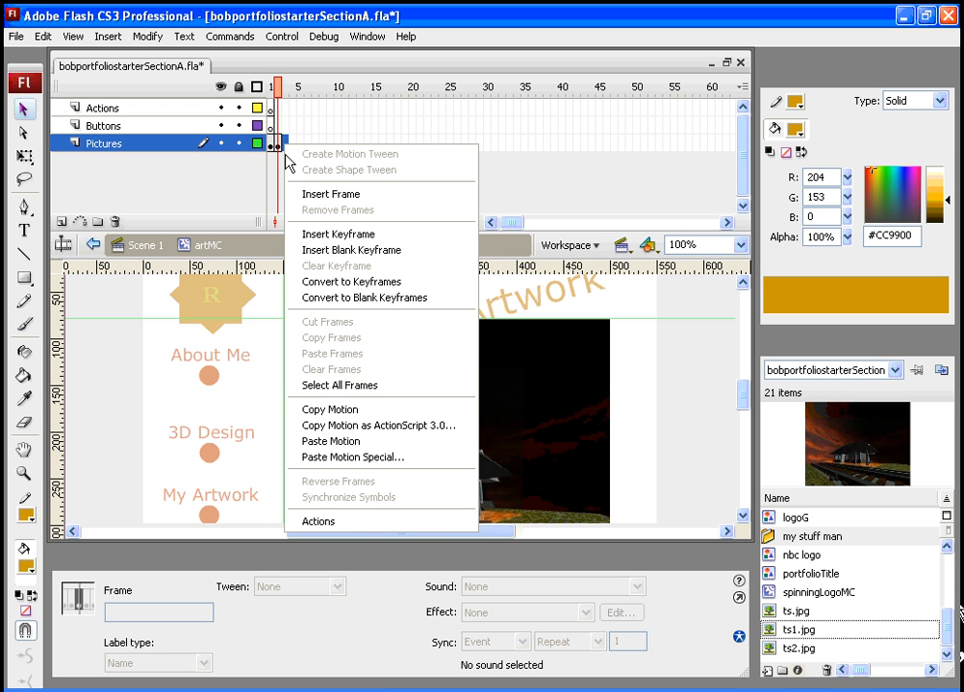
{"action": "left_click", "coordinate": [332, 255]}
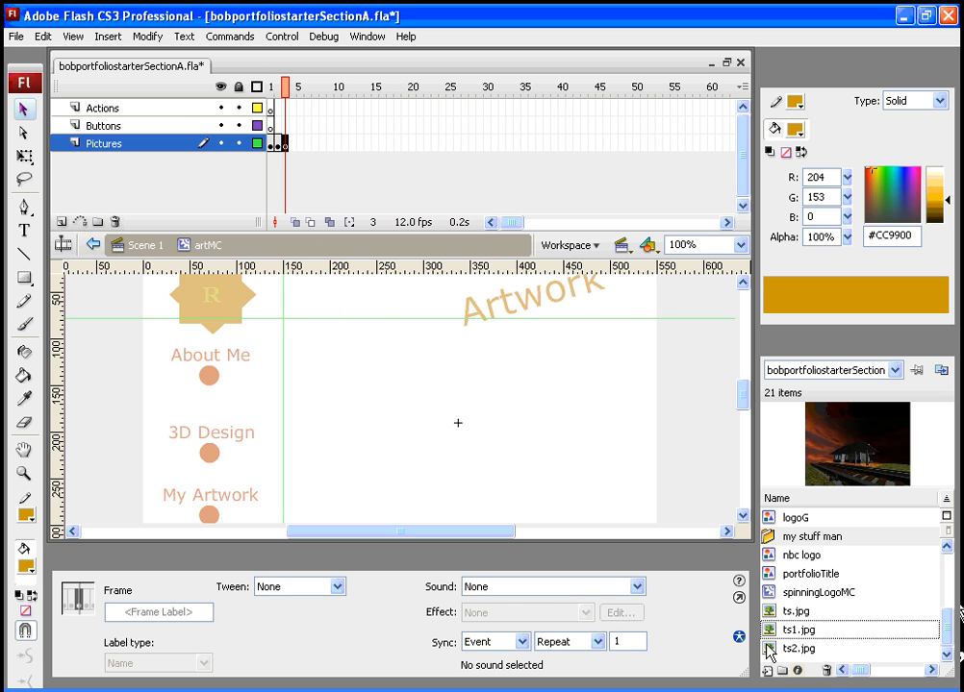
{"action": "left_click_drag", "start_coordinate": [769, 654], "coordinate": [477, 484]}
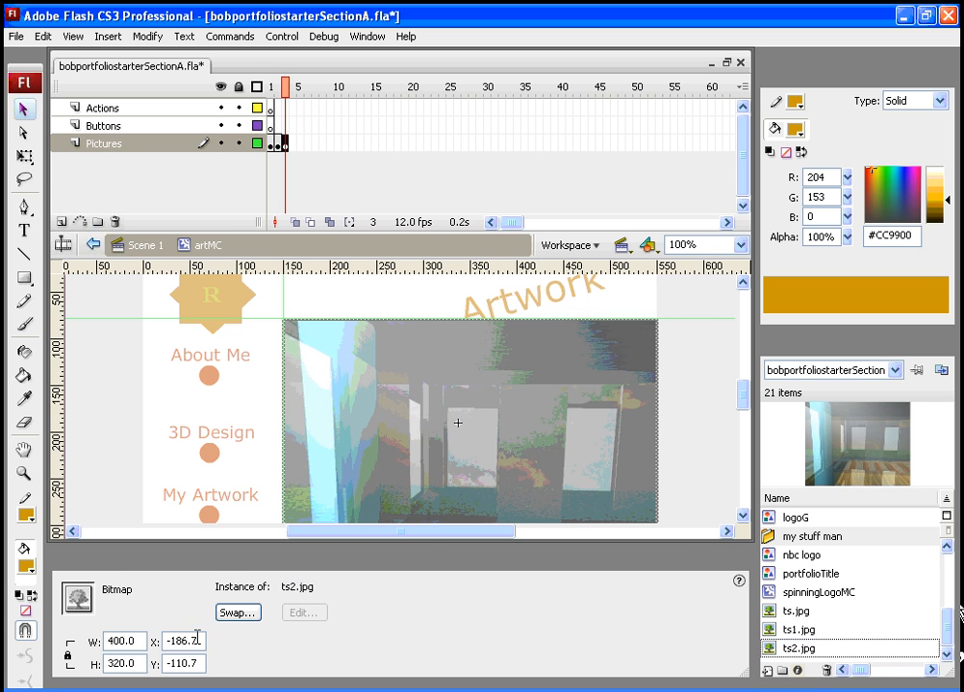
{"action": "left_click_drag", "start_coordinate": [141, 642], "coordinate": [110, 641]}
{"action": "type", "text": "35"}
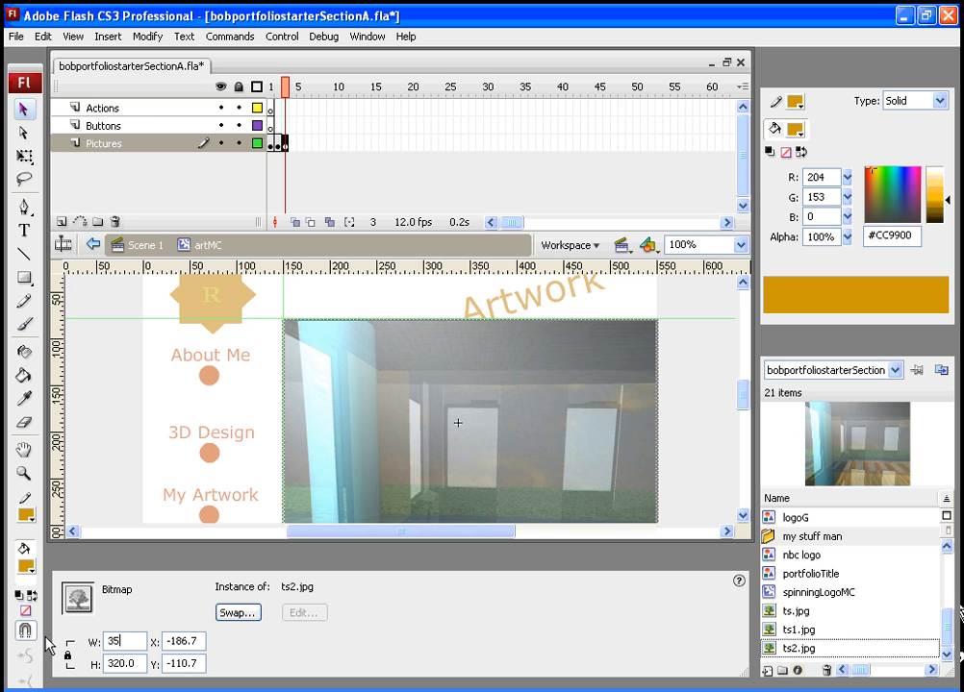
{"action": "type", "text": "0"}
{"action": "key", "text": "Return"}
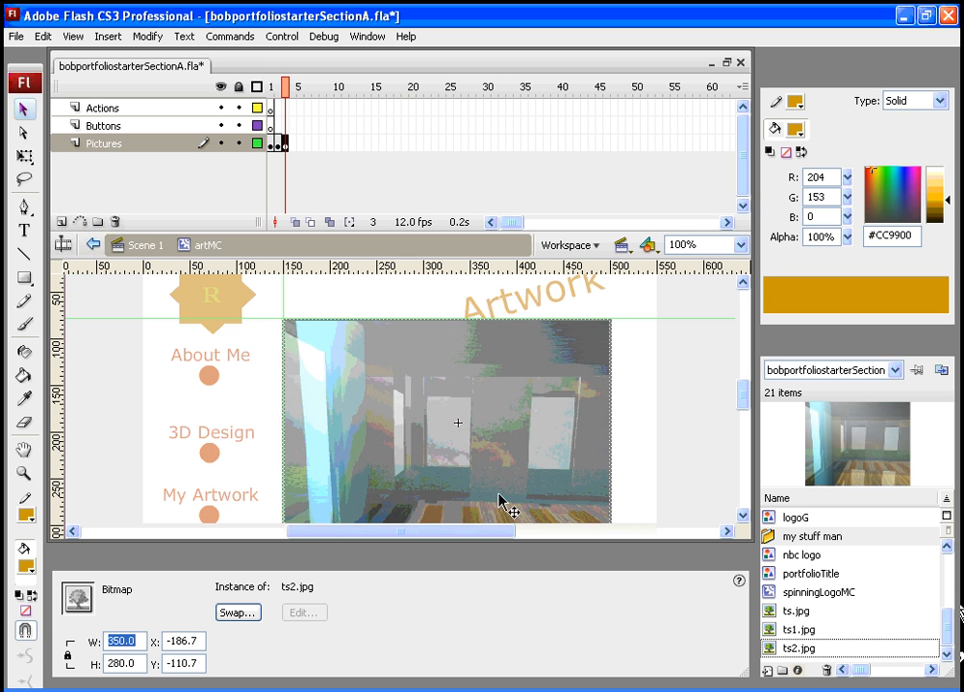
- Return to Scene 1 and test the movie, opening the My Artwork section before closing the preview
{"action": "left_click", "coordinate": [734, 562]}
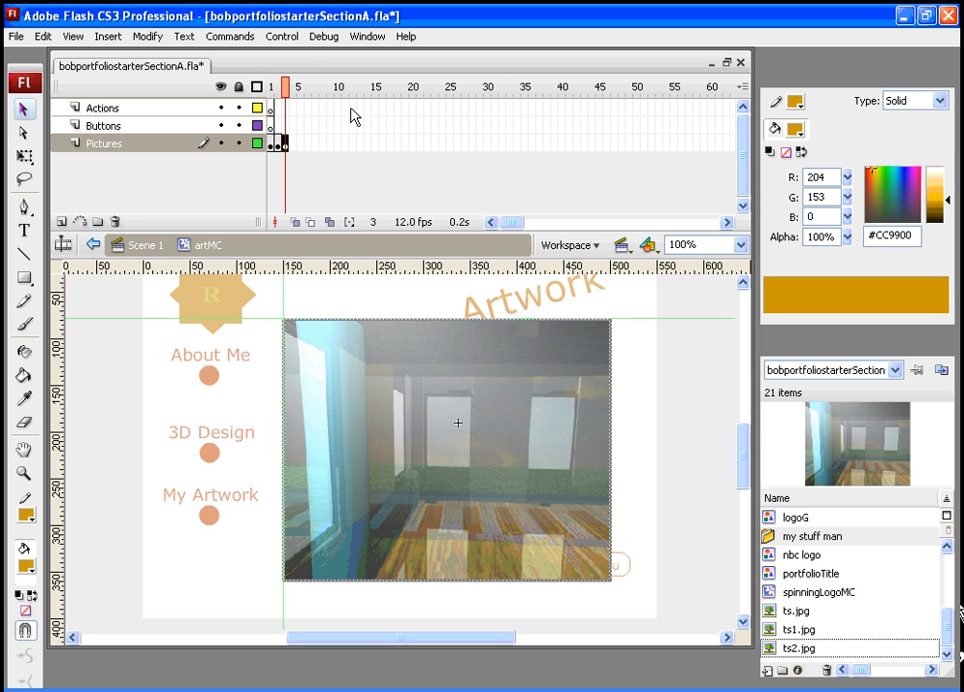
{"action": "mouse_move", "coordinate": [284, 84]}
{"action": "left_mouse_down"}
{"action": "mouse_move", "coordinate": [273, 85]}
{"action": "mouse_move", "coordinate": [286, 84]}
{"action": "left_mouse_up"}
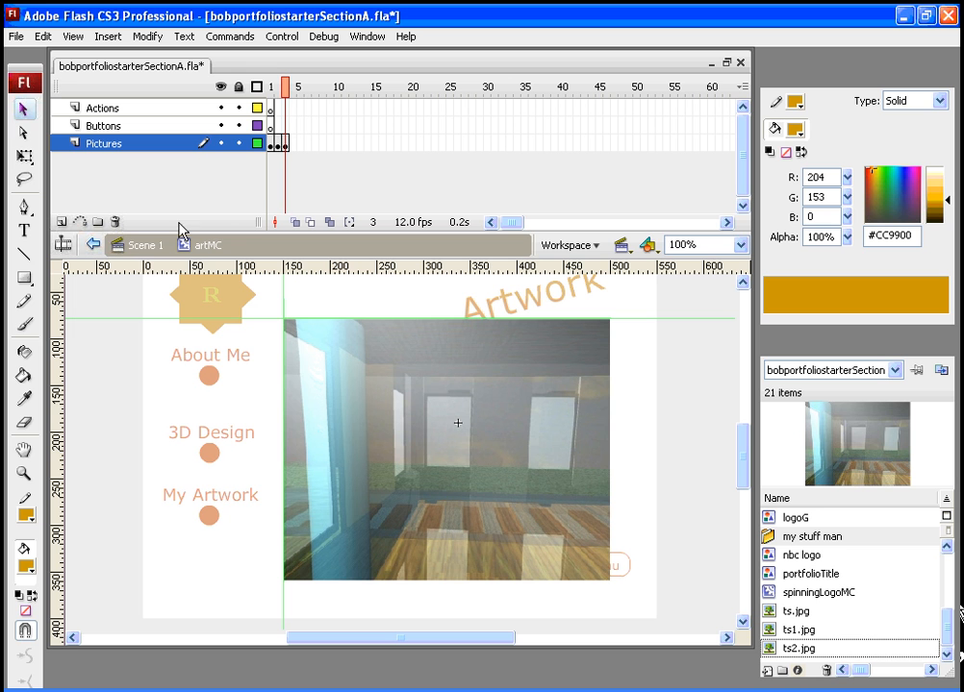
{"action": "left_click", "coordinate": [147, 246]}
{"action": "left_click", "coordinate": [458, 88]}
{"action": "left_click_drag", "start_coordinate": [457, 89], "coordinate": [501, 92]}
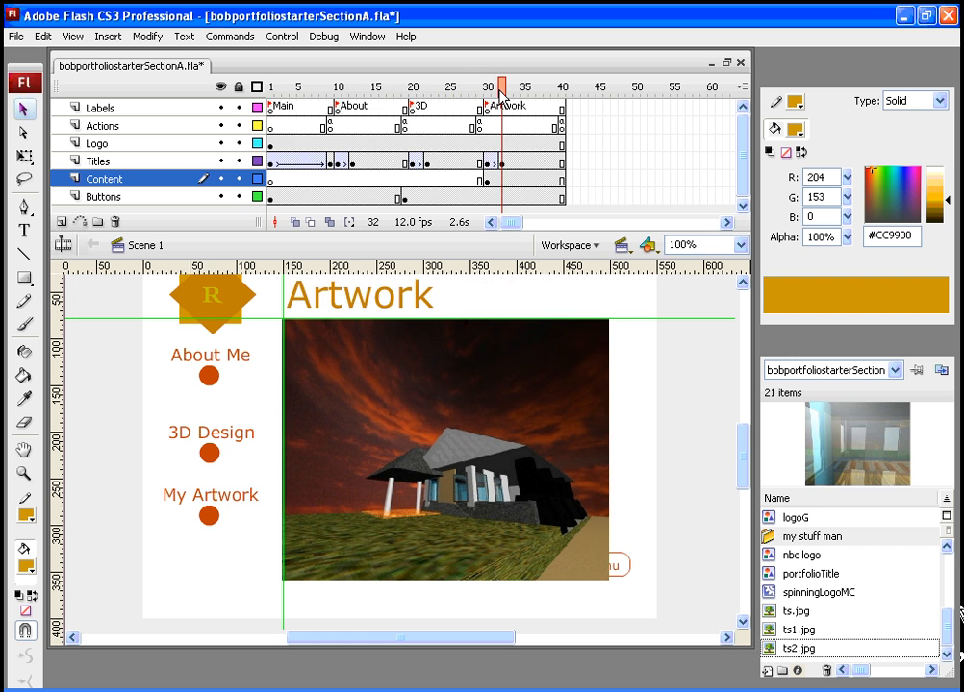
{"action": "key", "text": "ctrl+Return"}
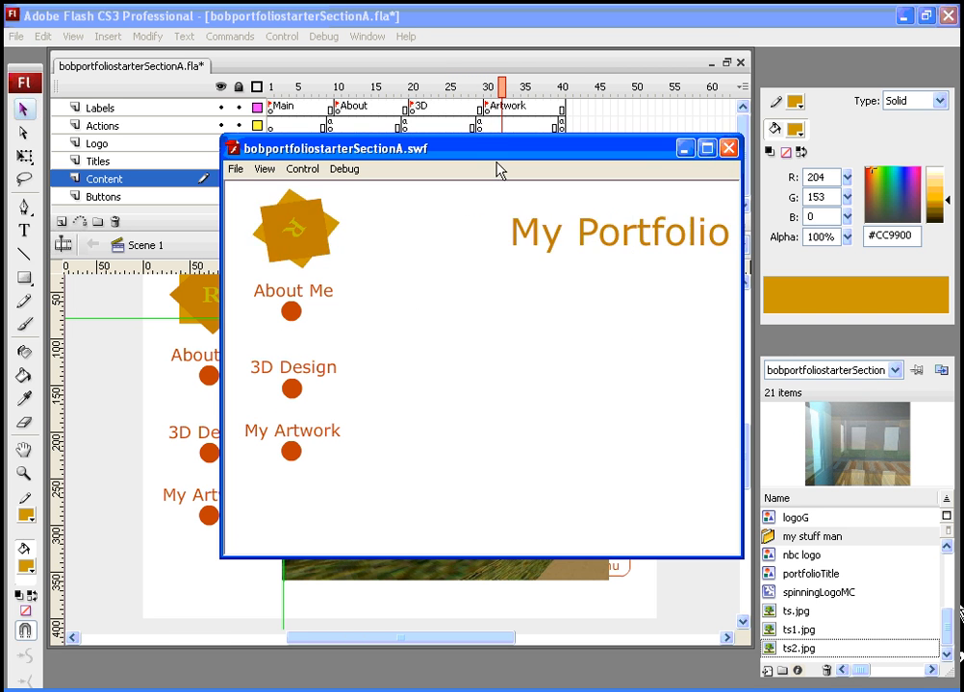
{"action": "left_click", "coordinate": [291, 452]}
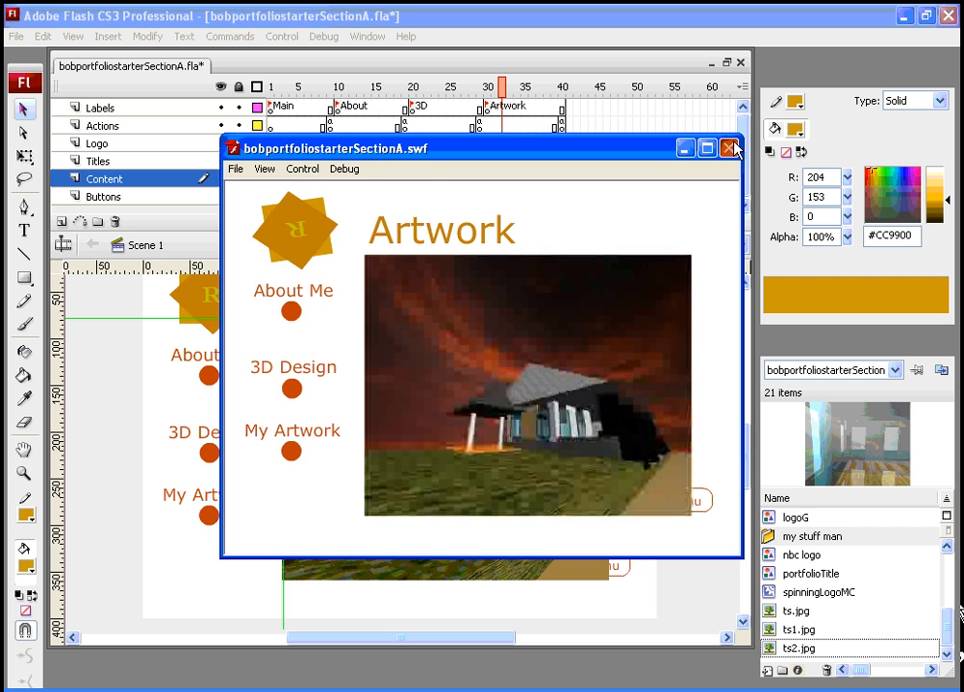
{"action": "left_click", "coordinate": [729, 149]}
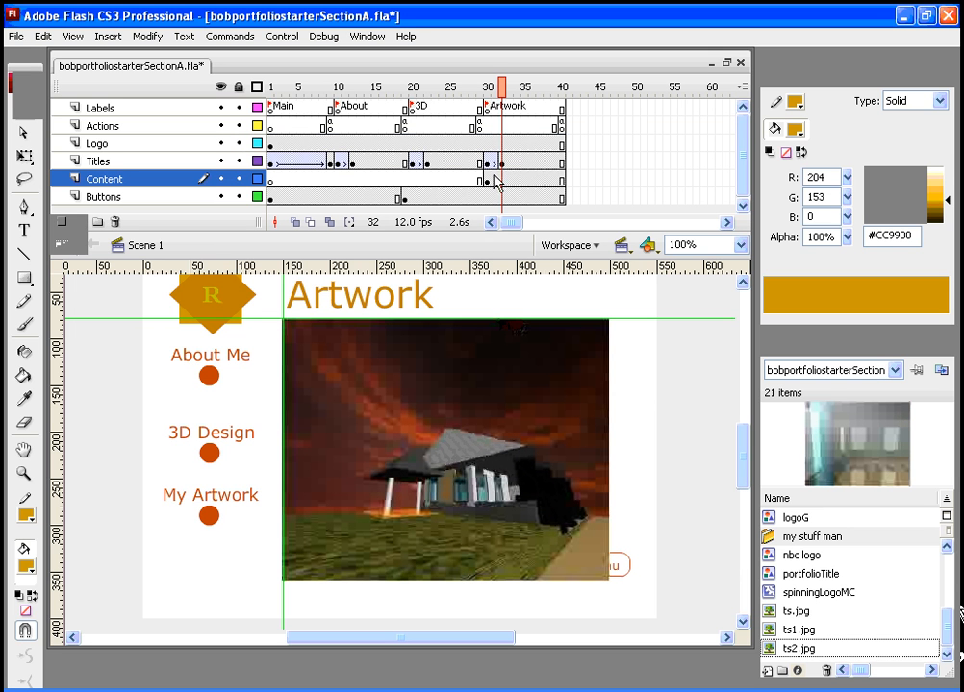
- Edit the artMC instance in place again and move to its first frame
{"action": "left_click", "coordinate": [446, 408]}
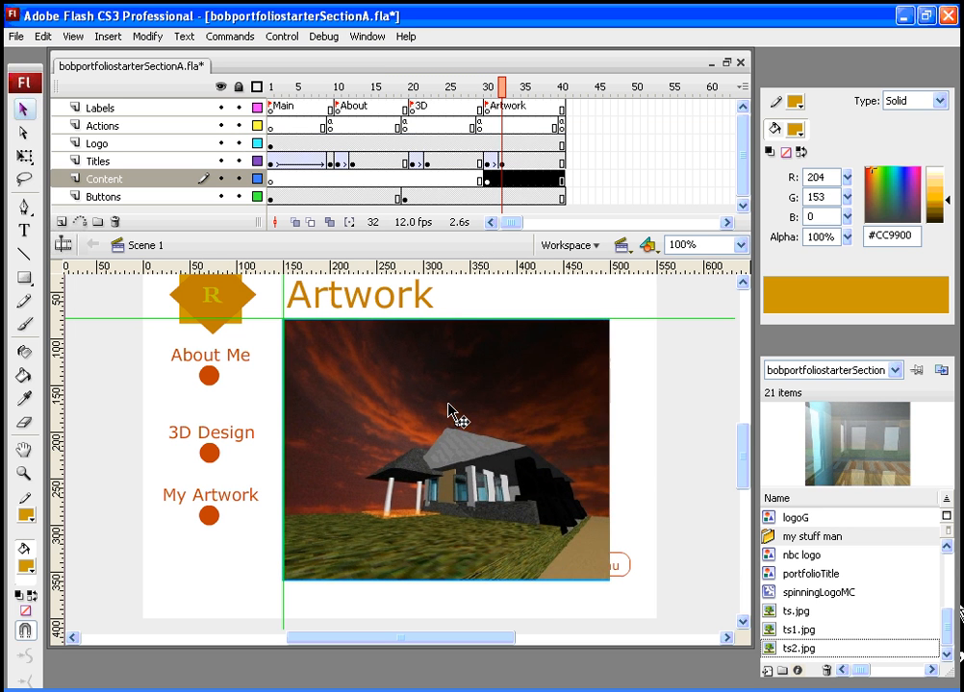
{"action": "right_click", "coordinate": [449, 411]}
{"action": "left_click", "coordinate": [493, 555]}
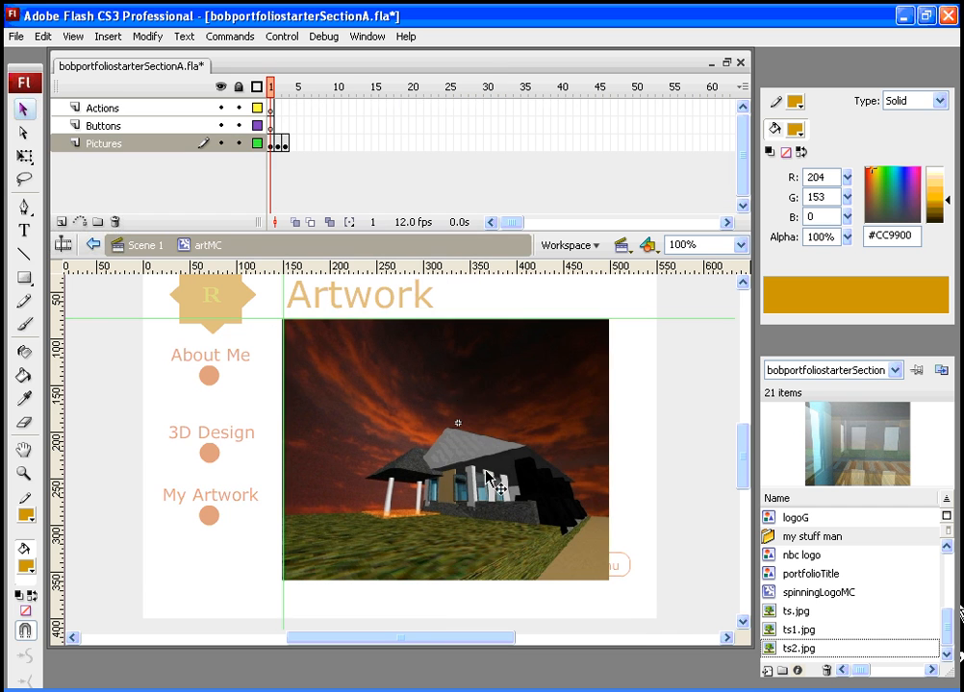
{"action": "mouse_move", "coordinate": [274, 96]}
{"action": "left_mouse_down"}
{"action": "mouse_move", "coordinate": [285, 86]}
{"action": "mouse_move", "coordinate": [273, 91]}
{"action": "left_mouse_up"}
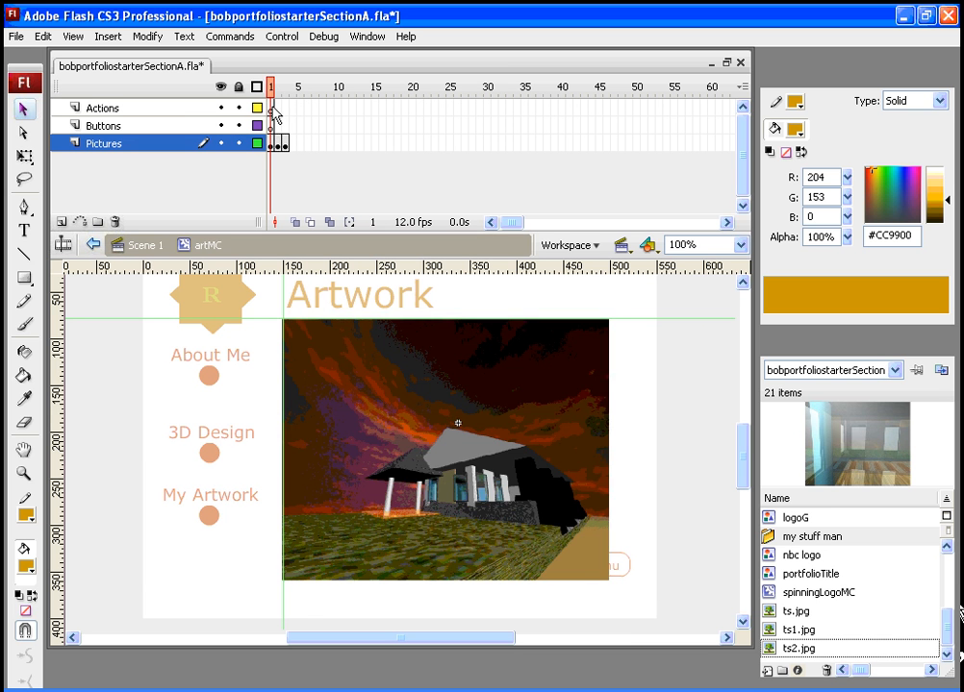
- Add a stop() action to frame 1 of the Actions layer inside artMC
{"action": "left_click", "coordinate": [273, 110]}
{"action": "left_click", "coordinate": [371, 38]}
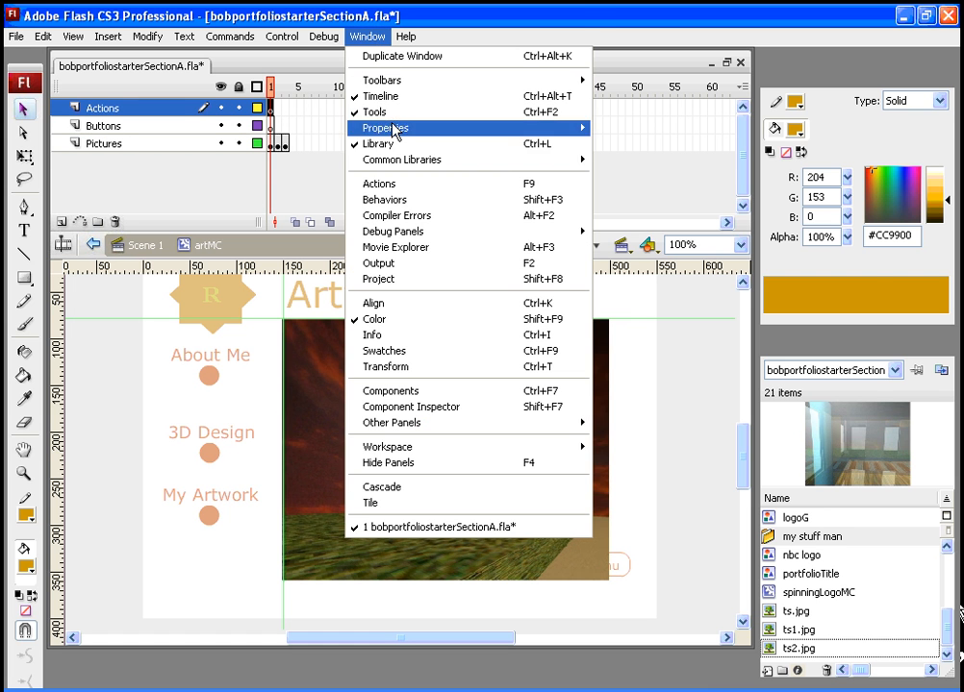
{"action": "left_click", "coordinate": [534, 191]}
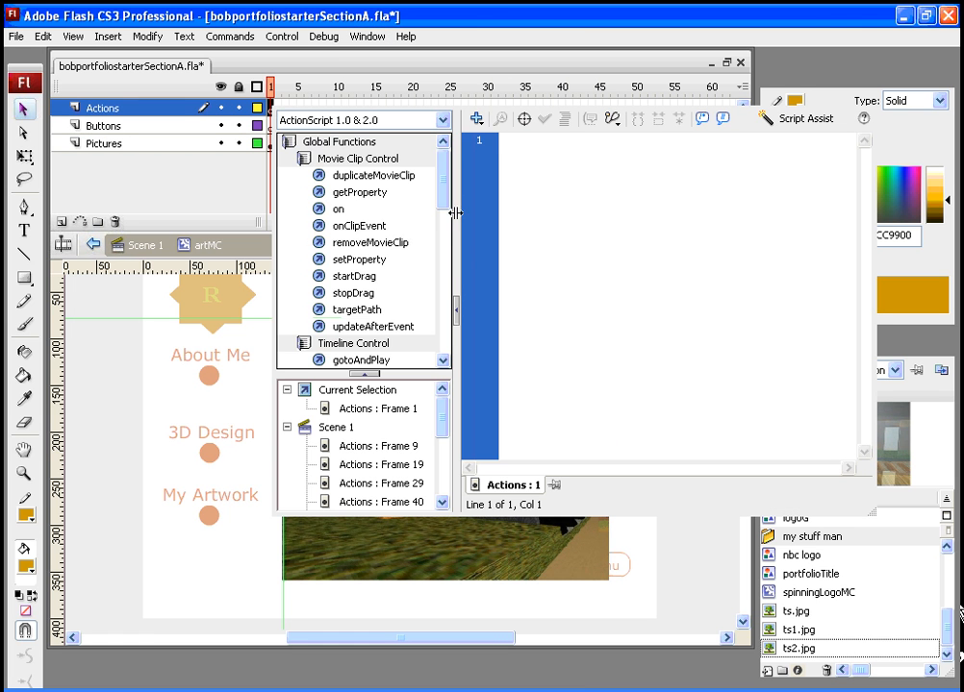
{"action": "left_click_drag", "start_coordinate": [441, 189], "coordinate": [441, 228]}
{"action": "left_click", "coordinate": [339, 327]}
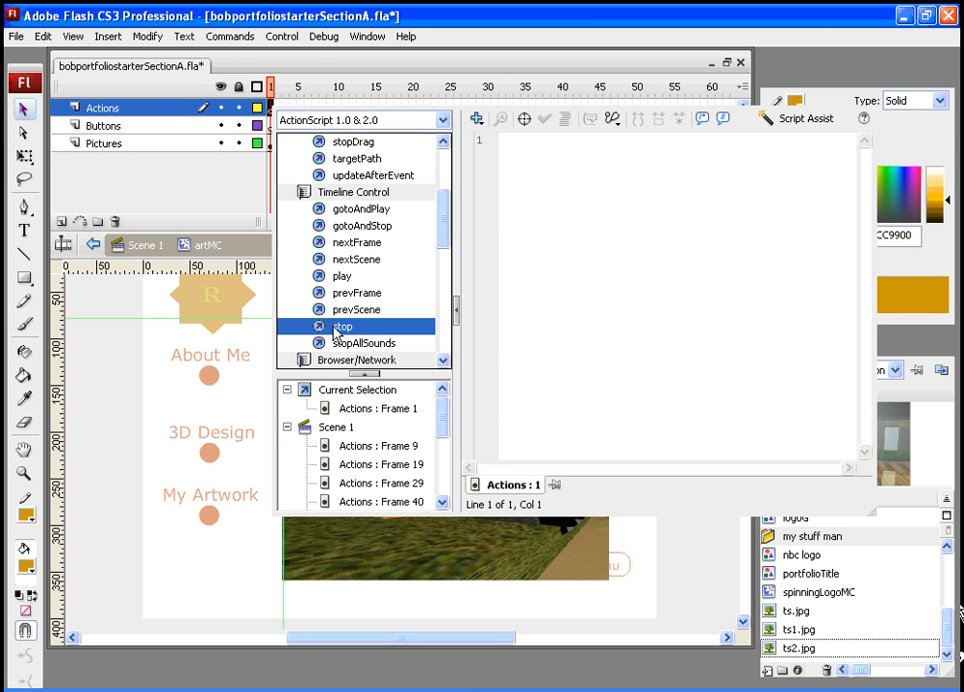
{"action": "double_click", "coordinate": [339, 329]}
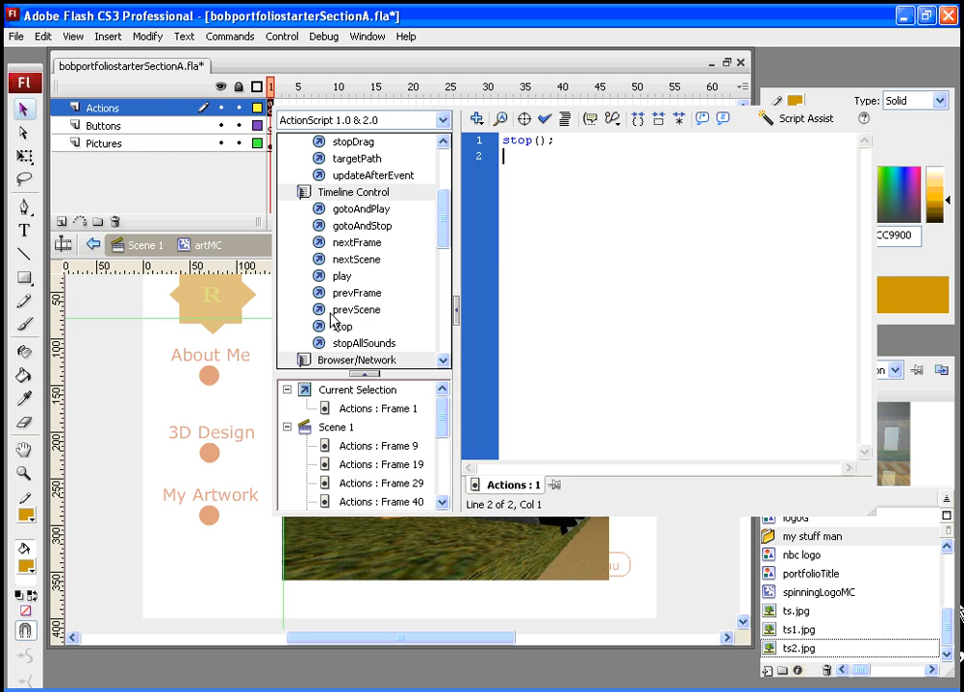
{"action": "left_click", "coordinate": [874, 96]}
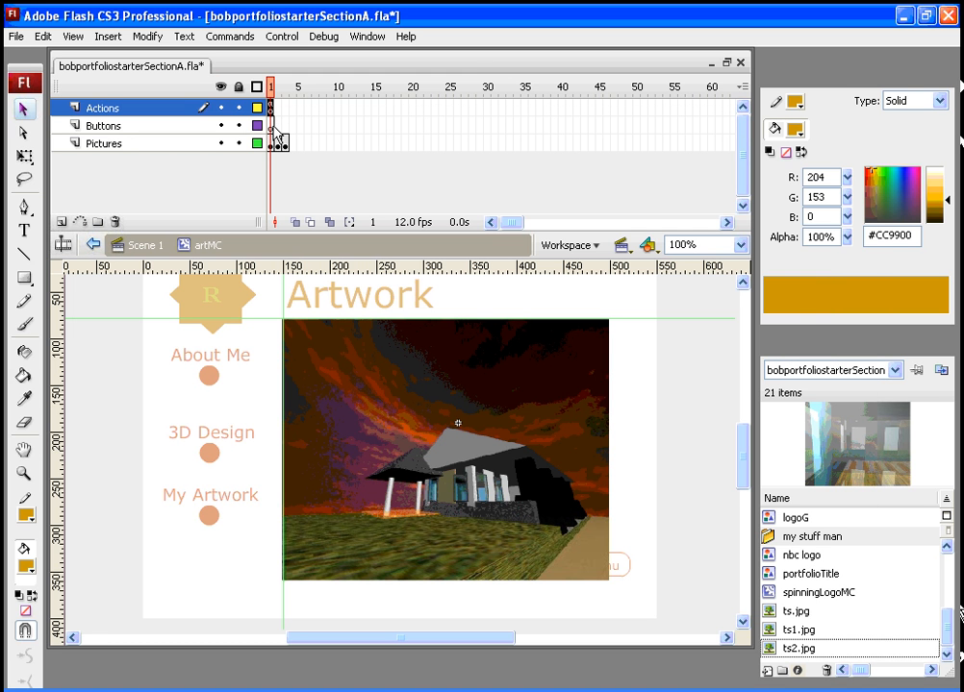
- Test the movie and close the preview window
{"action": "key", "text": "ctrl+Return"}
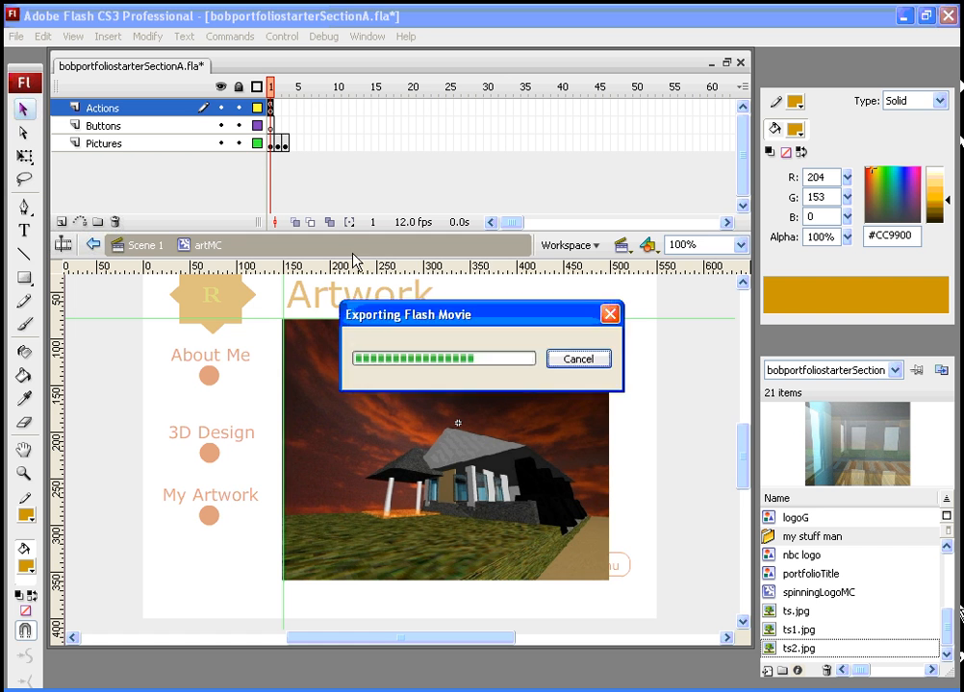
{"action": "left_click", "coordinate": [289, 443]}
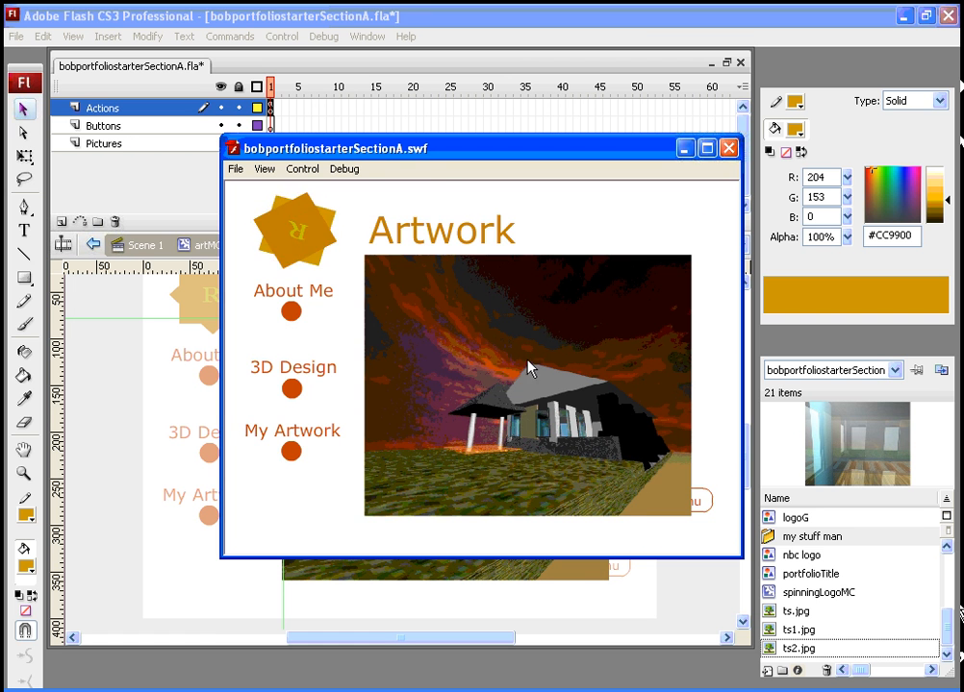
{"action": "left_click", "coordinate": [728, 148]}
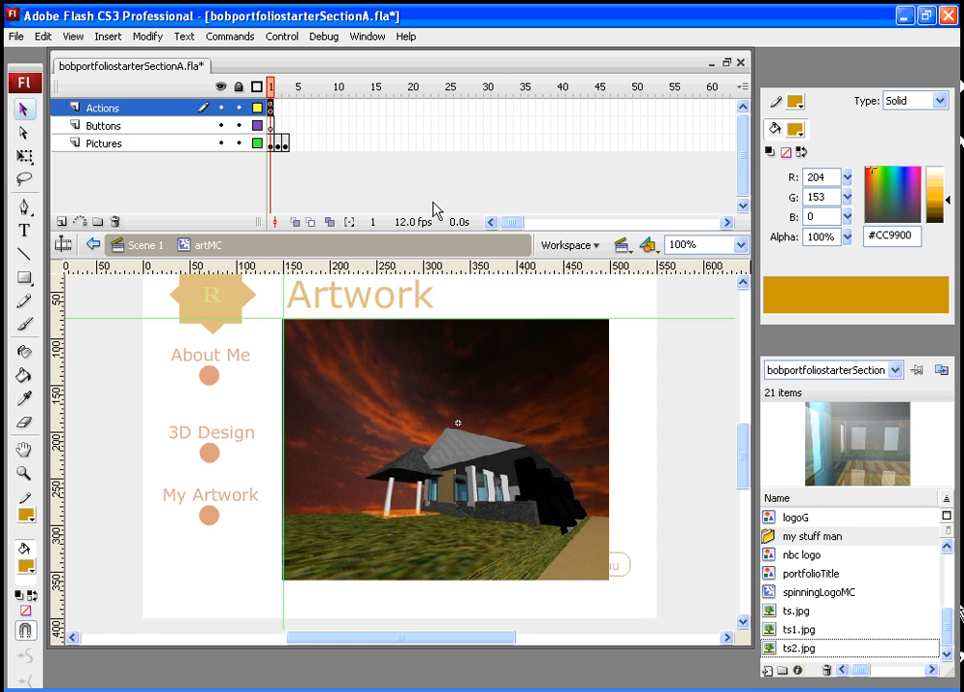
- Open the Buttons common library for the Buttons layer and browse into its playback flat folder
{"action": "left_click", "coordinate": [270, 126]}
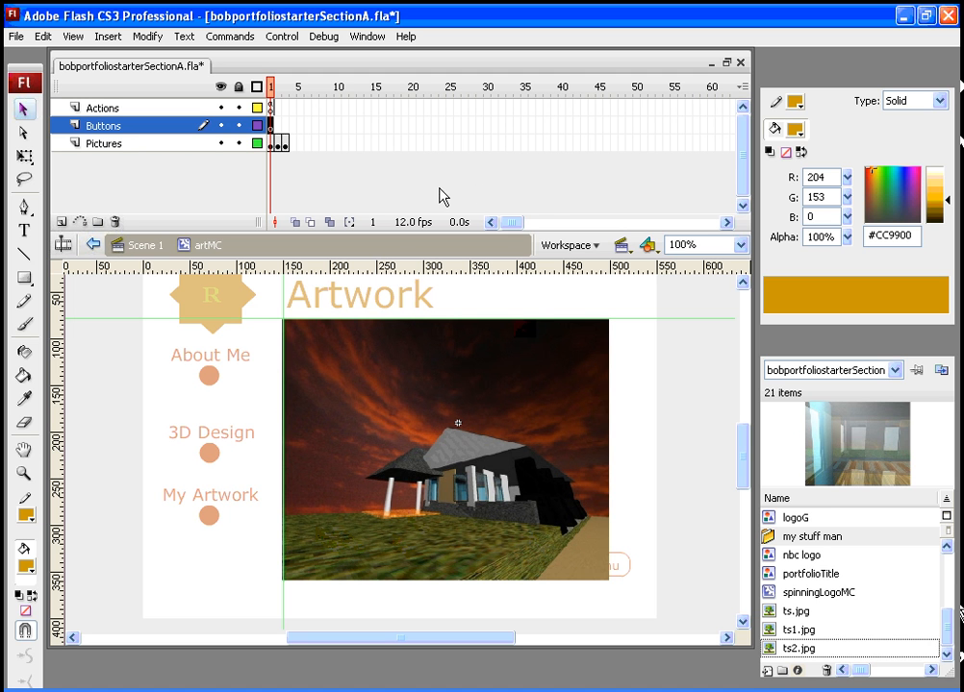
{"action": "left_click", "coordinate": [369, 37]}
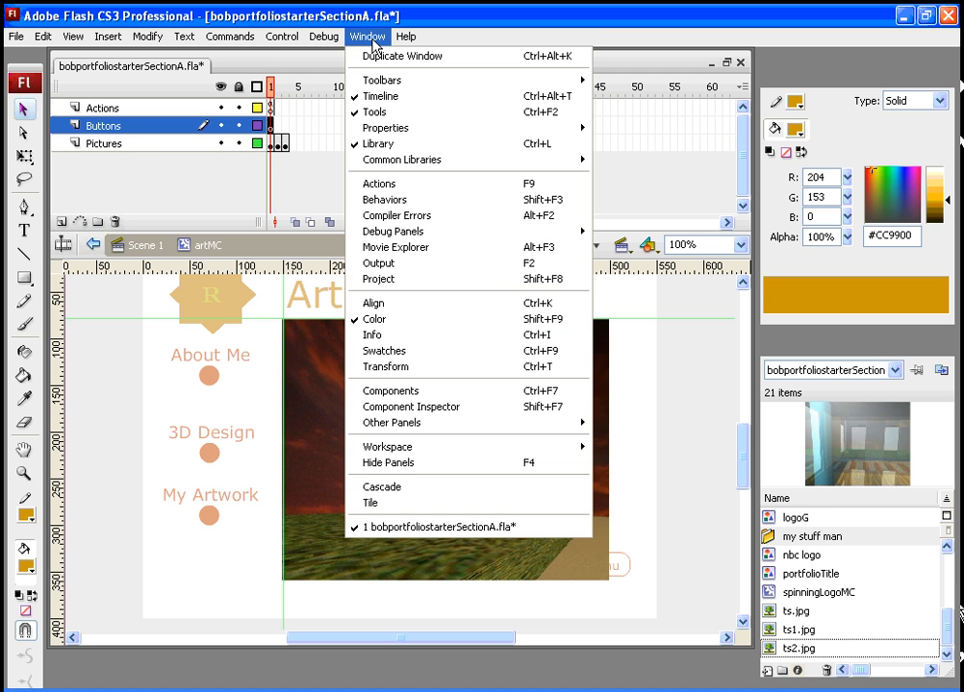
{"action": "mouse_move", "coordinate": [430, 165]}
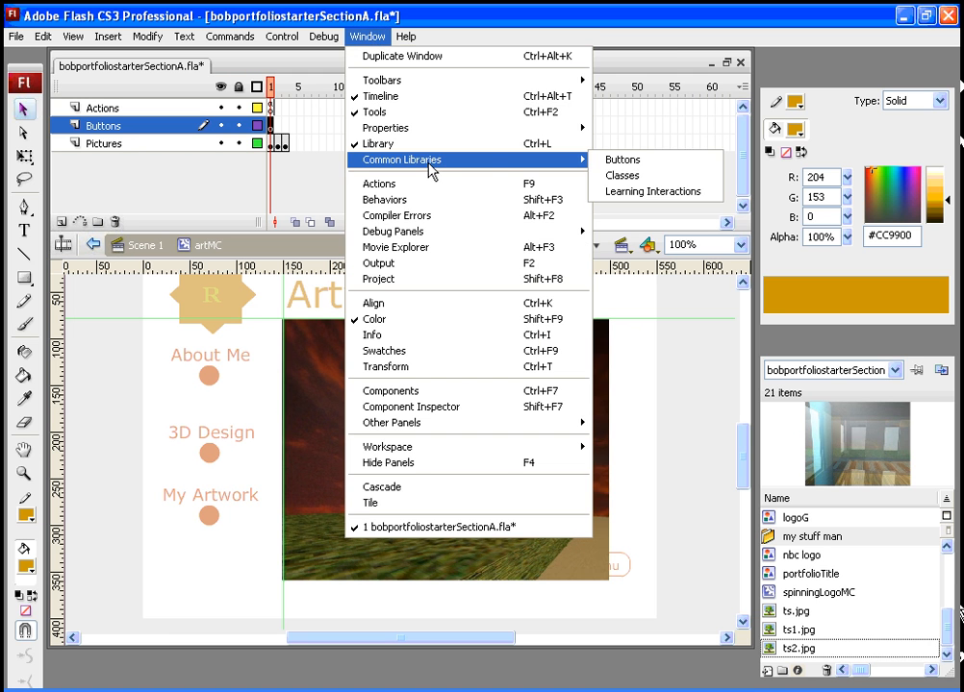
{"action": "left_click", "coordinate": [658, 170]}
{"action": "left_click_drag", "start_coordinate": [575, 489], "coordinate": [579, 538]}
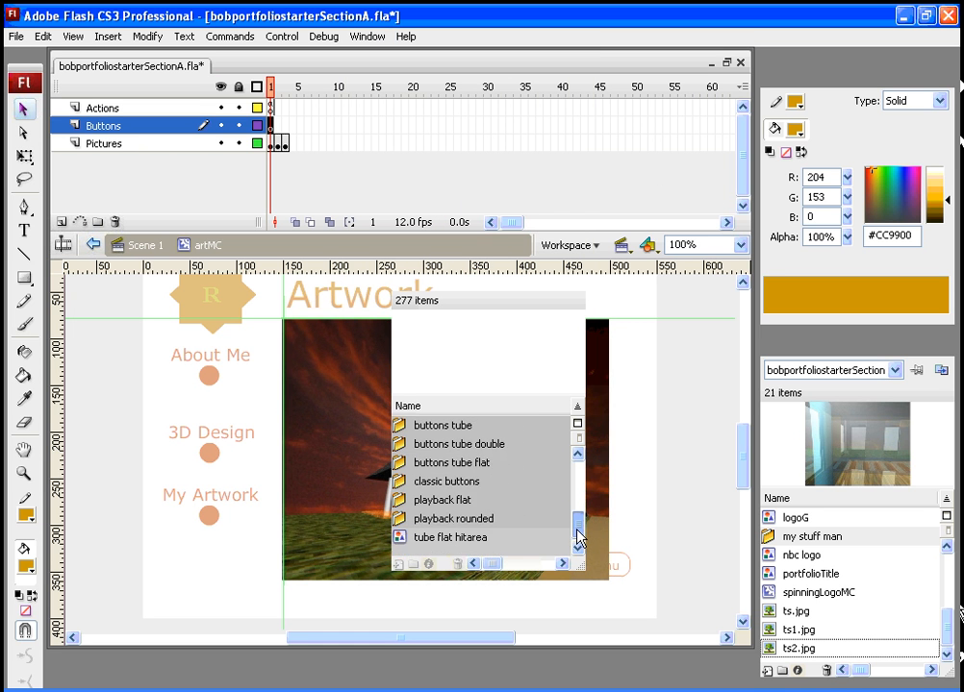
{"action": "left_click", "coordinate": [399, 507]}
{"action": "key", "text": "Return"}
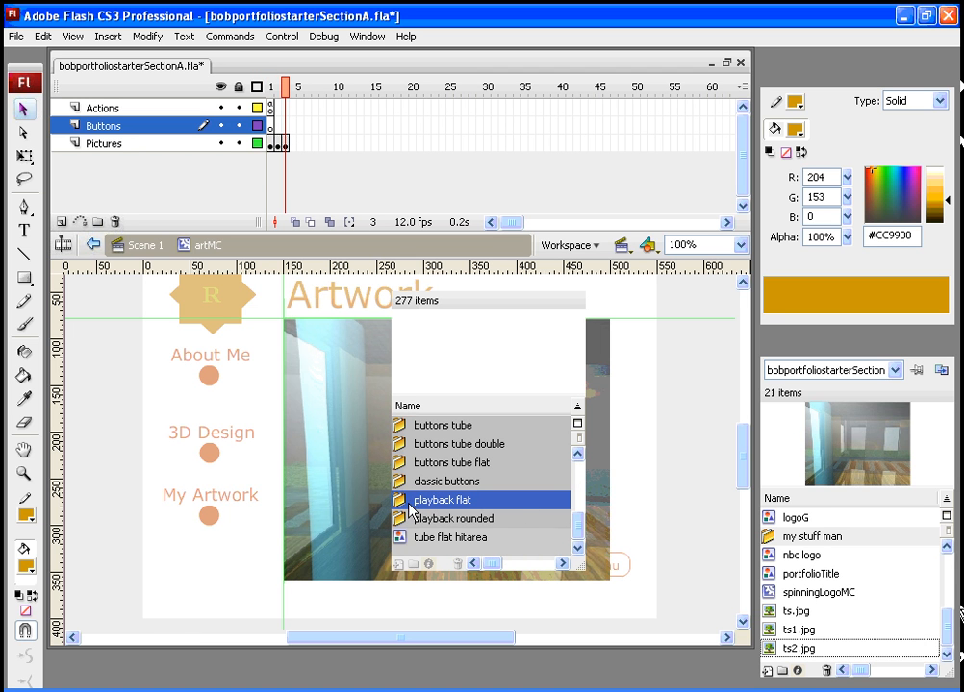
- Place the flat blue back button below the picture on frame 1 of the Buttons layer
{"action": "right_click", "coordinate": [399, 507]}
{"action": "left_click", "coordinate": [428, 636]}
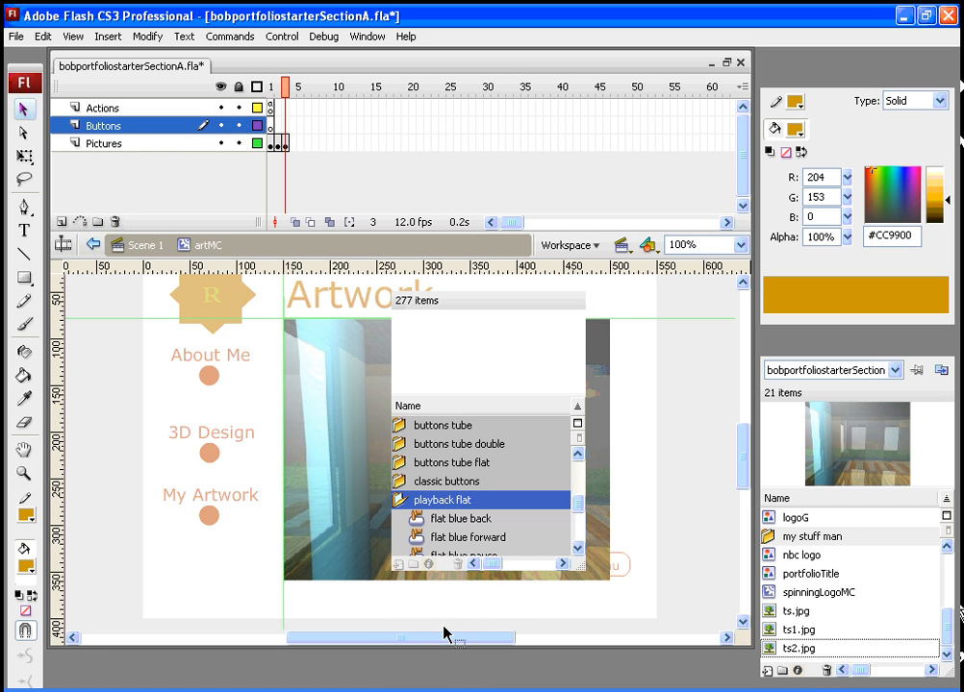
{"action": "left_click_drag", "start_coordinate": [577, 505], "coordinate": [577, 510]}
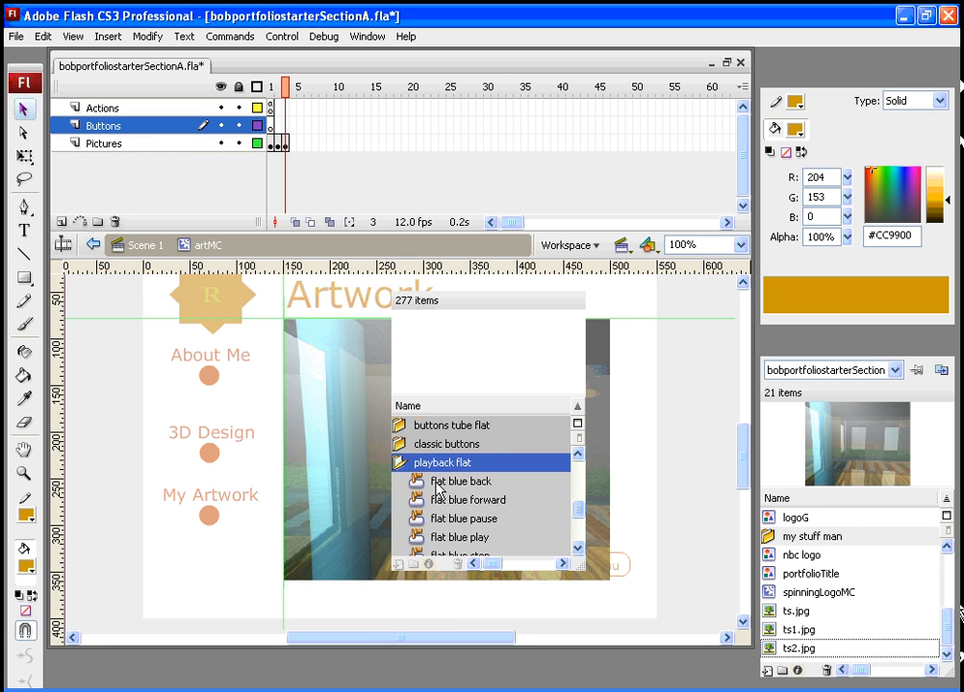
{"action": "left_click", "coordinate": [431, 484]}
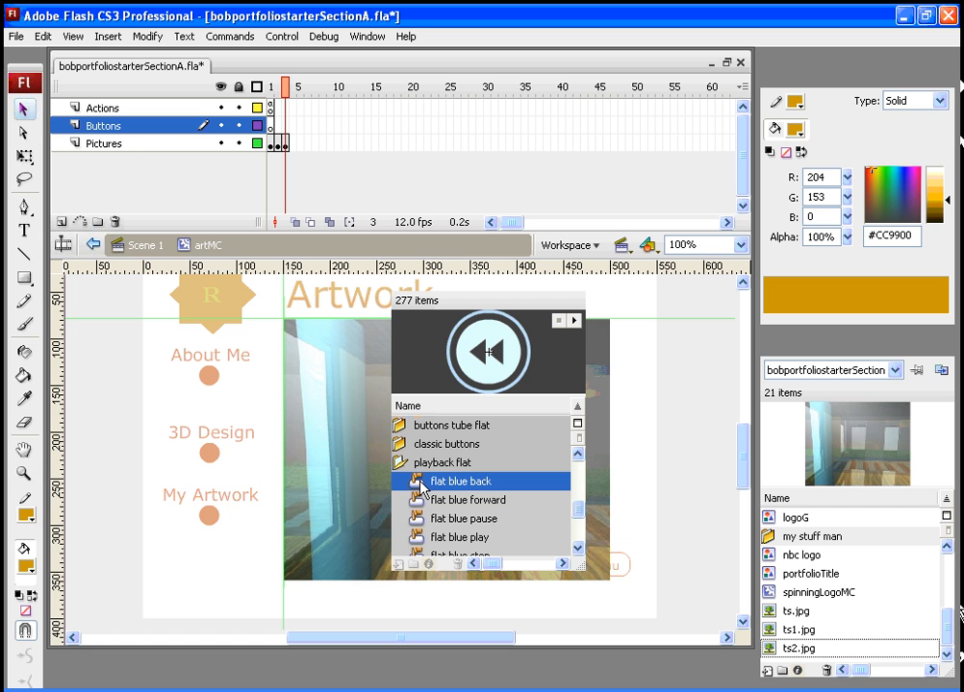
{"action": "left_click_drag", "start_coordinate": [416, 481], "coordinate": [412, 602]}
{"action": "left_click_drag", "start_coordinate": [502, 298], "coordinate": [566, 258]}
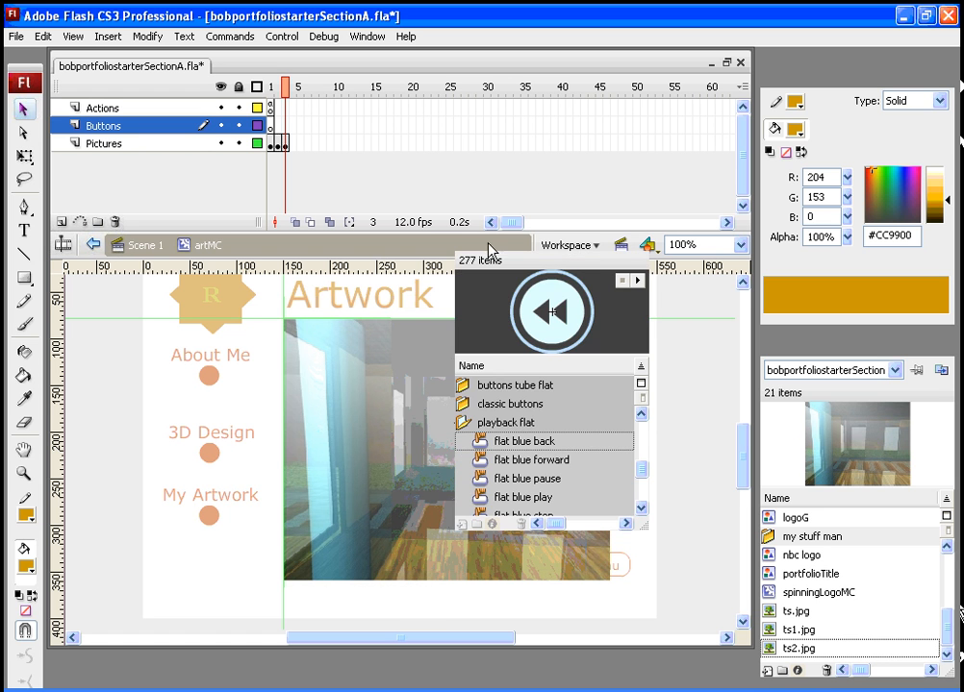
{"action": "left_click", "coordinate": [270, 126]}
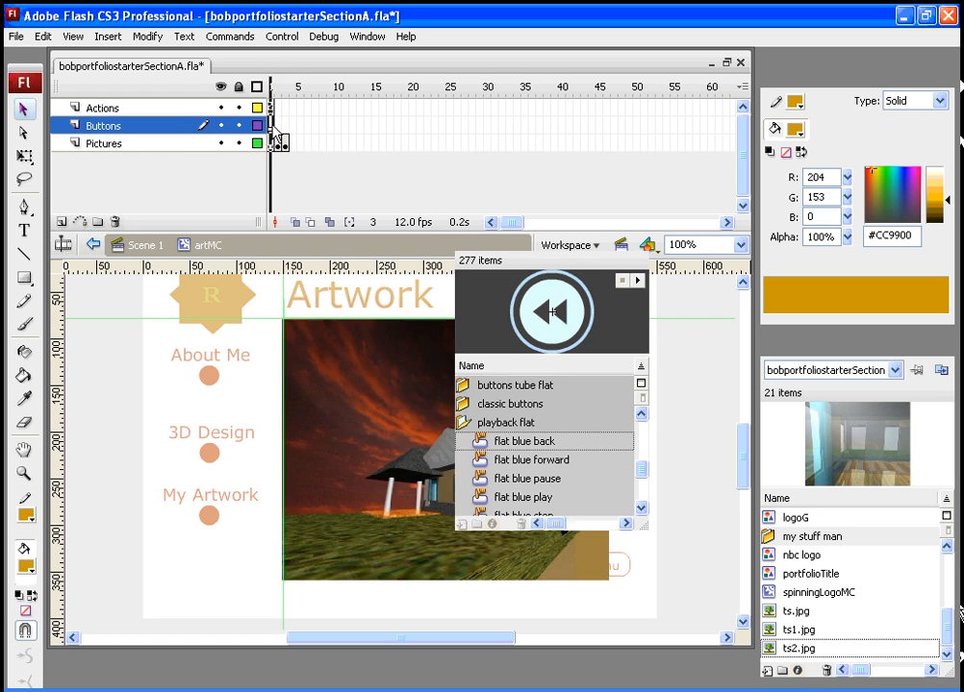
{"action": "left_click", "coordinate": [501, 462]}
{"action": "left_click_drag", "start_coordinate": [489, 443], "coordinate": [400, 605]}
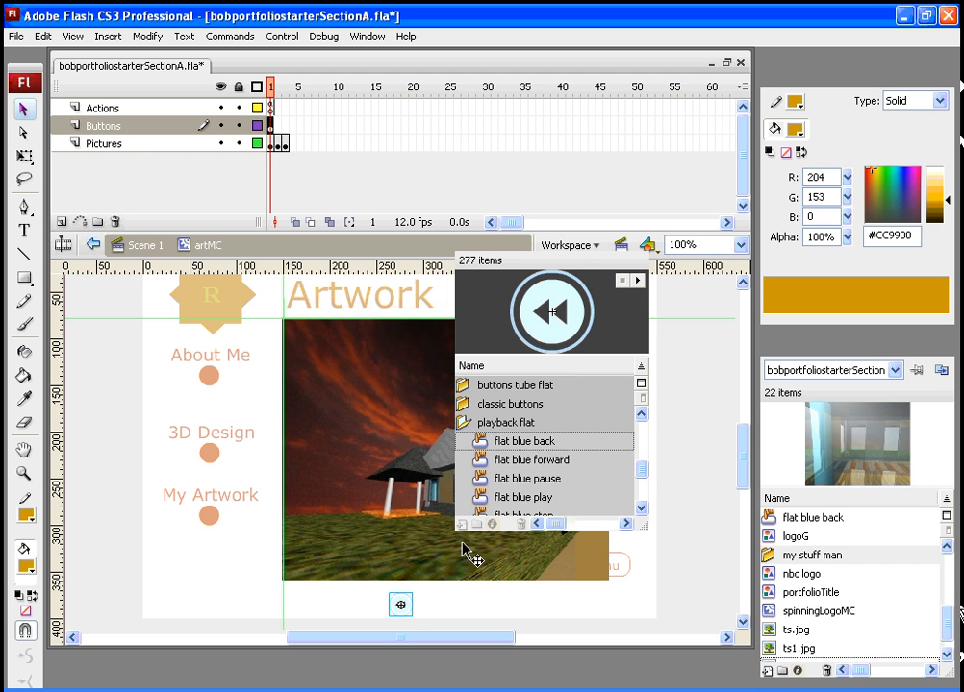
- Place the flat blue forward button beside the back button, close the common library and line up both buttons
{"action": "left_click", "coordinate": [491, 461]}
{"action": "left_click_drag", "start_coordinate": [485, 462], "coordinate": [452, 603]}
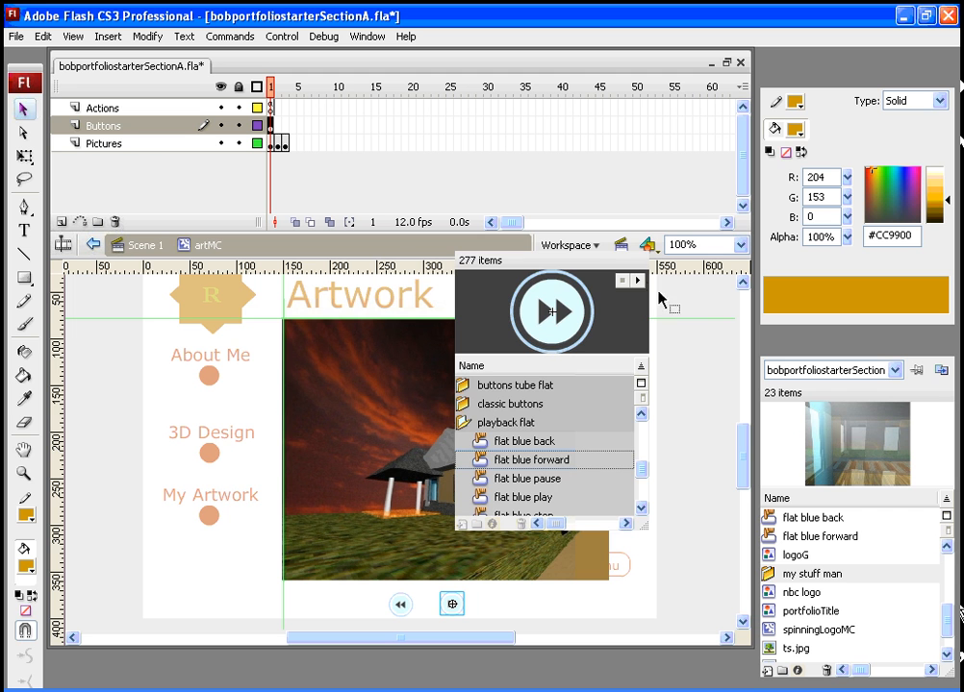
{"action": "left_click", "coordinate": [645, 234]}
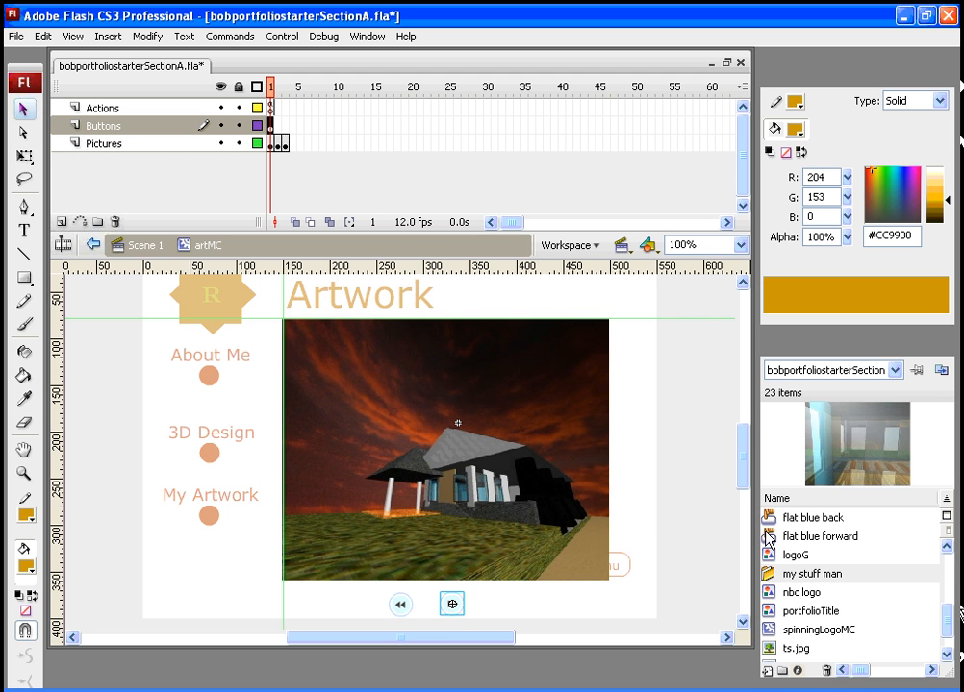
{"action": "left_click_drag", "start_coordinate": [407, 597], "coordinate": [466, 603]}
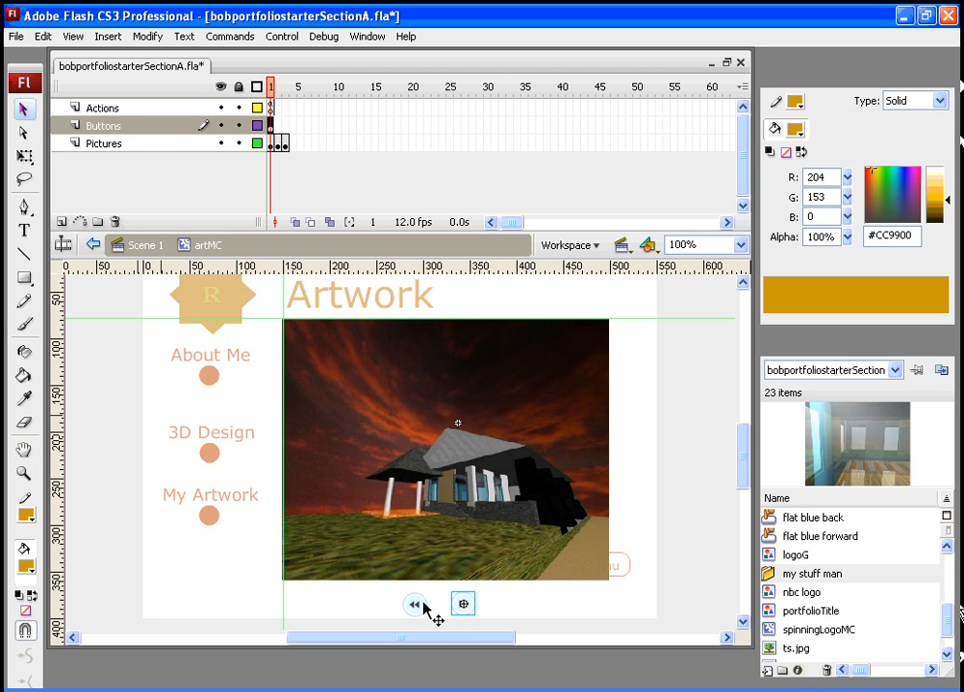
- Edit the flat blue back button in place at 400% zoom and fill its Up-state center circle with #CC6600
{"action": "left_click", "coordinate": [422, 608]}
{"action": "right_click", "coordinate": [423, 607]}
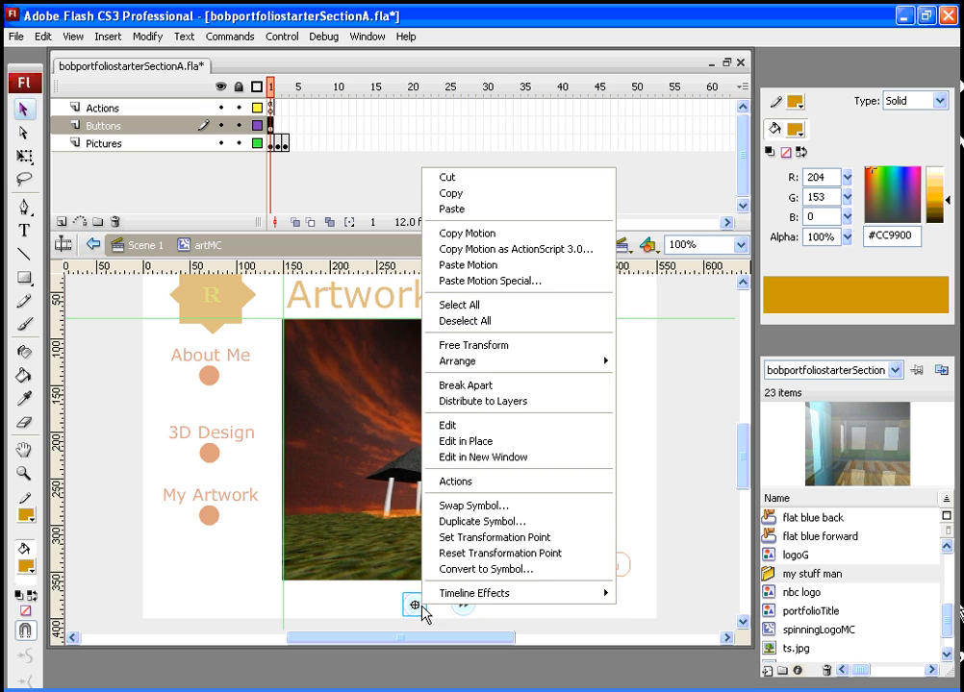
{"action": "left_click", "coordinate": [462, 441]}
{"action": "left_click_drag", "start_coordinate": [745, 461], "coordinate": [745, 490]}
{"action": "left_click", "coordinate": [740, 244]}
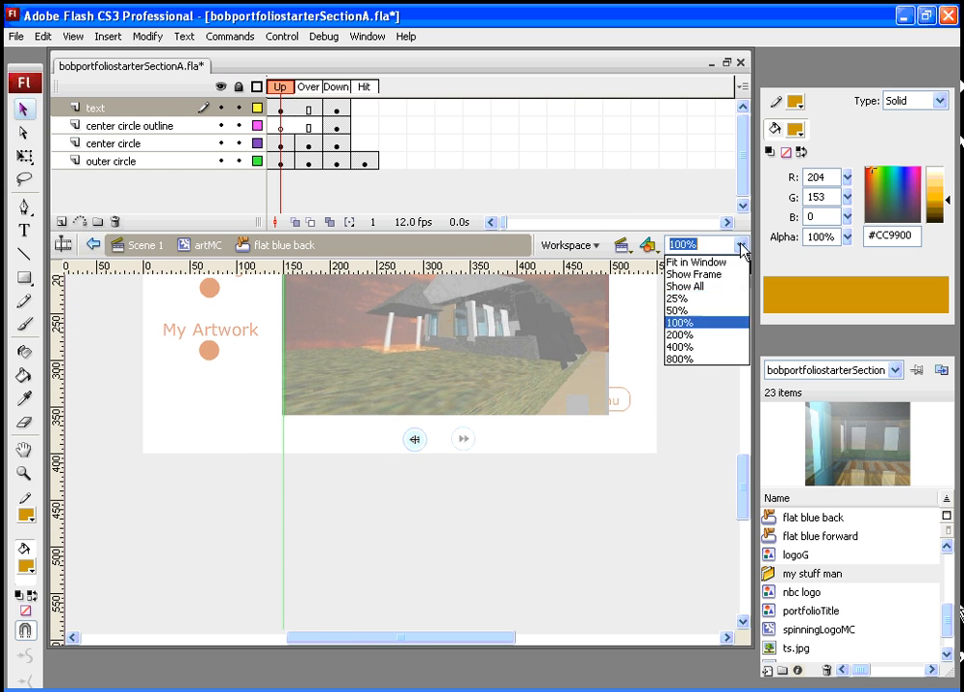
{"action": "left_click", "coordinate": [714, 347]}
{"action": "left_click_drag", "start_coordinate": [751, 461], "coordinate": [747, 488]}
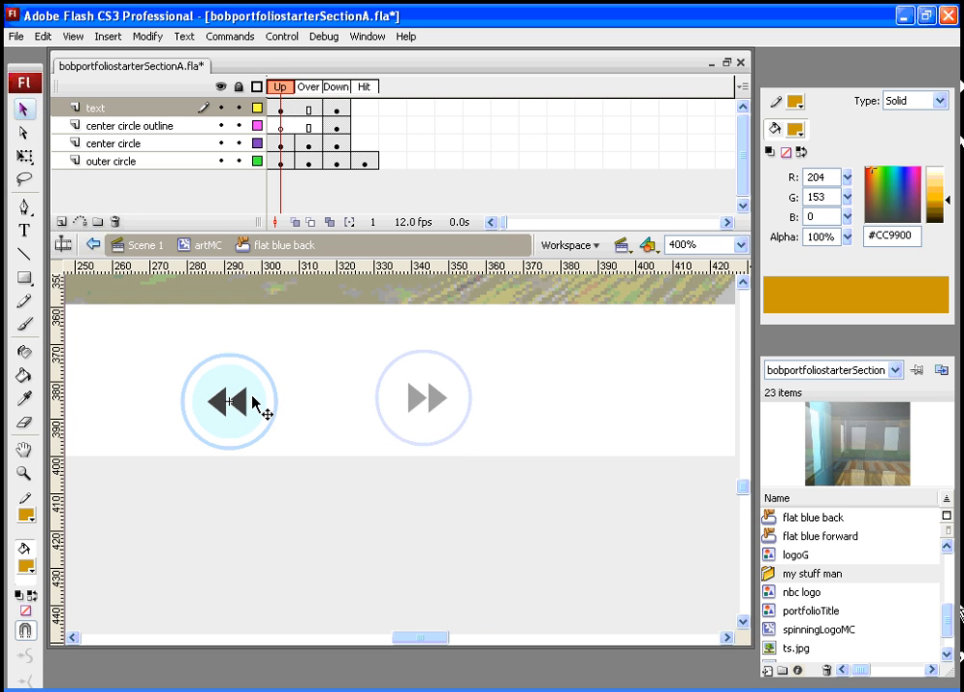
{"action": "left_click", "coordinate": [253, 396]}
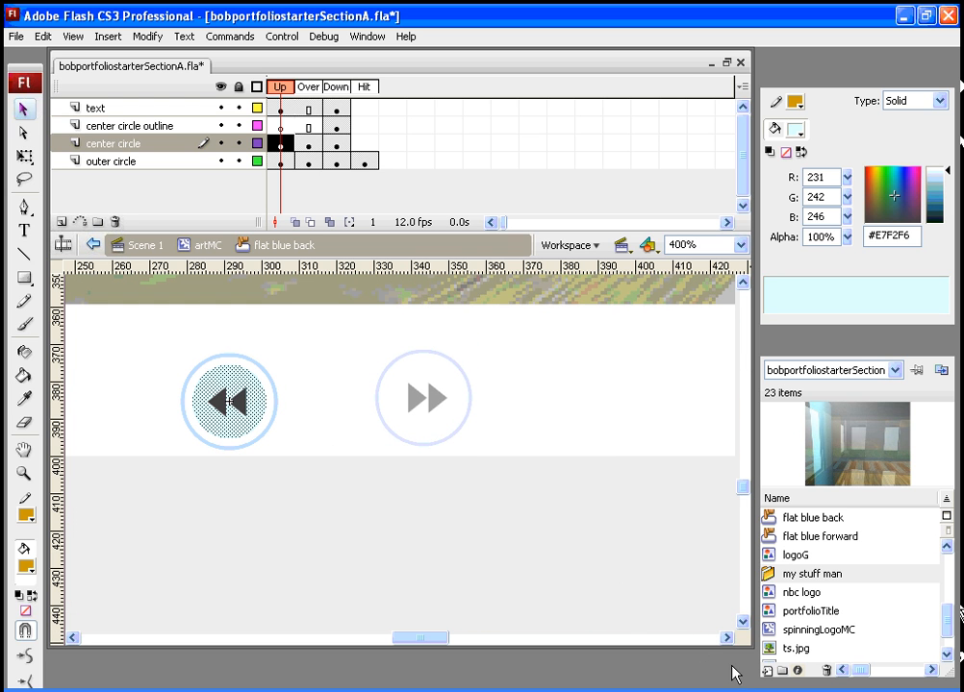
{"action": "left_click_drag", "start_coordinate": [733, 671], "coordinate": [339, 560]}
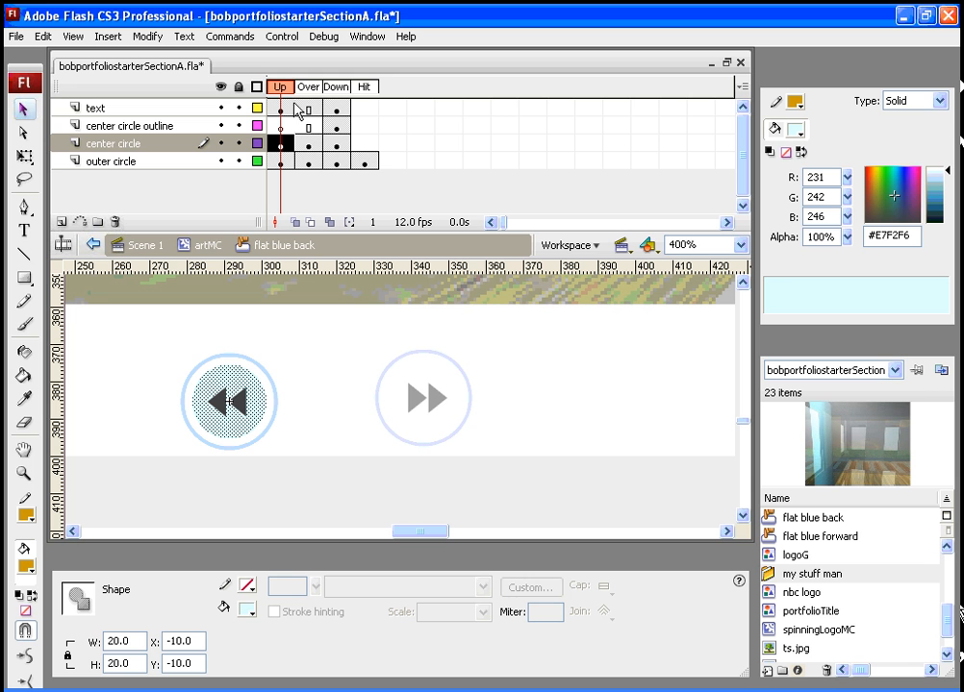
{"action": "left_click", "coordinate": [26, 566]}
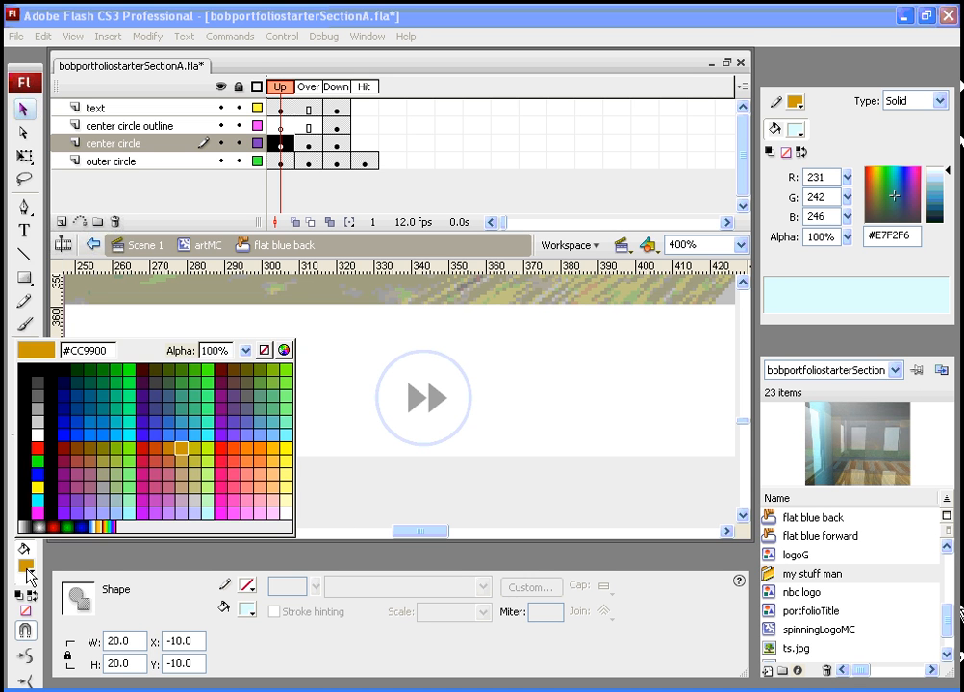
{"action": "left_click", "coordinate": [169, 448]}
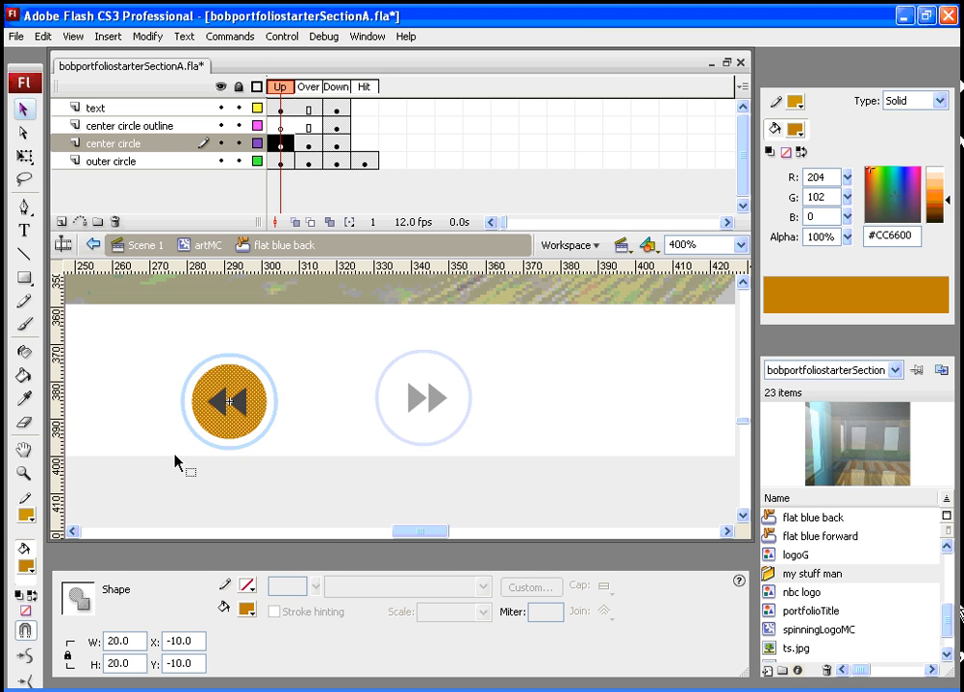
- Set the stroke of the Up-state outer circle to orange
{"action": "left_click", "coordinate": [246, 448]}
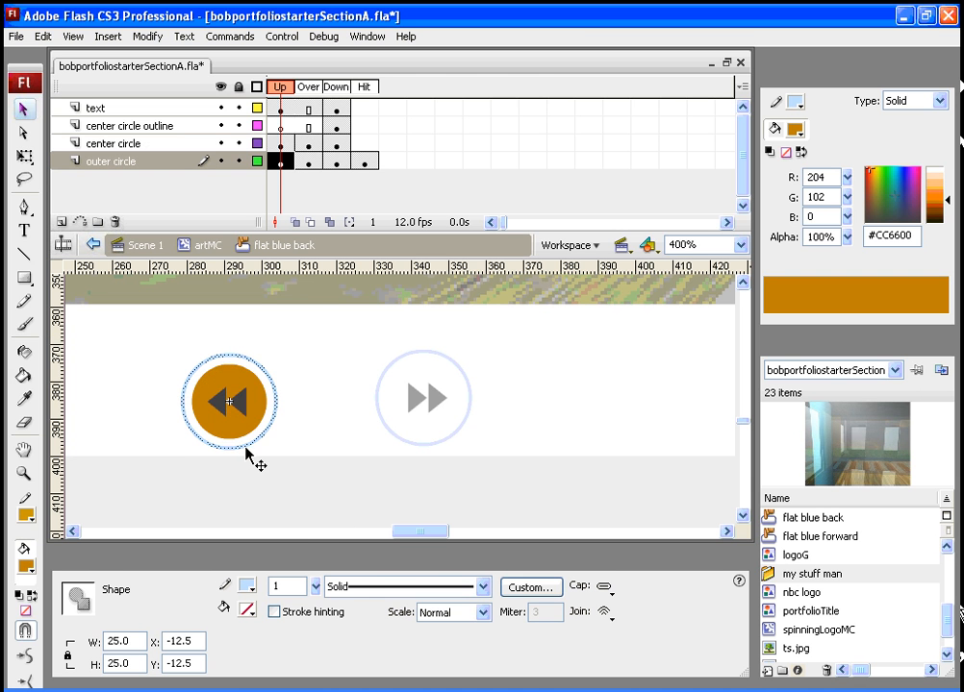
{"action": "left_click", "coordinate": [247, 590]}
{"action": "left_click", "coordinate": [395, 479]}
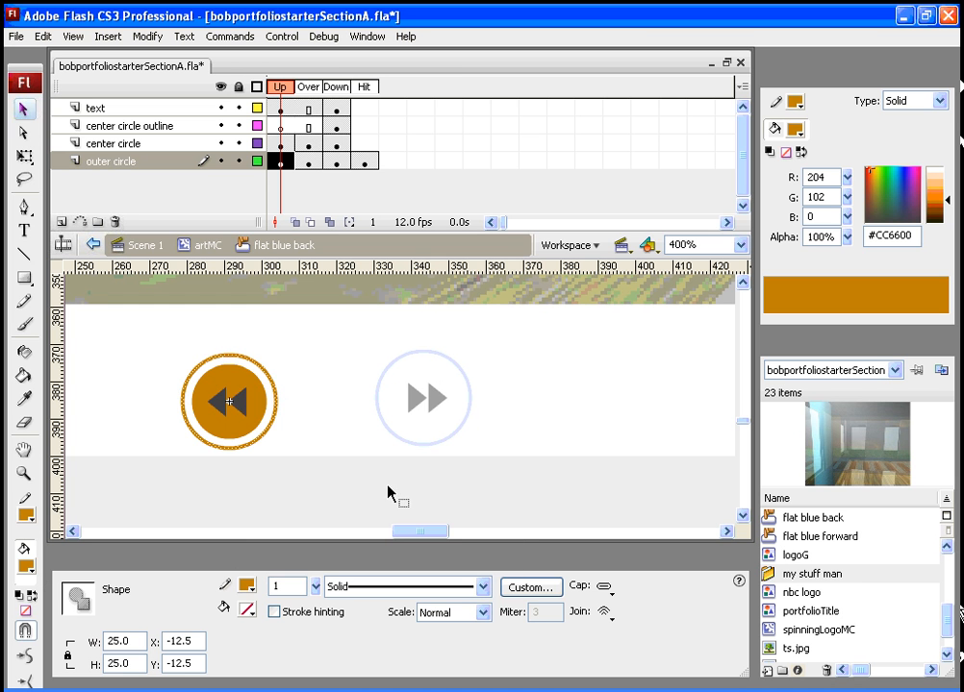
- Change the fill colour of the center circle in the button's Over state
{"action": "left_click", "coordinate": [308, 162]}
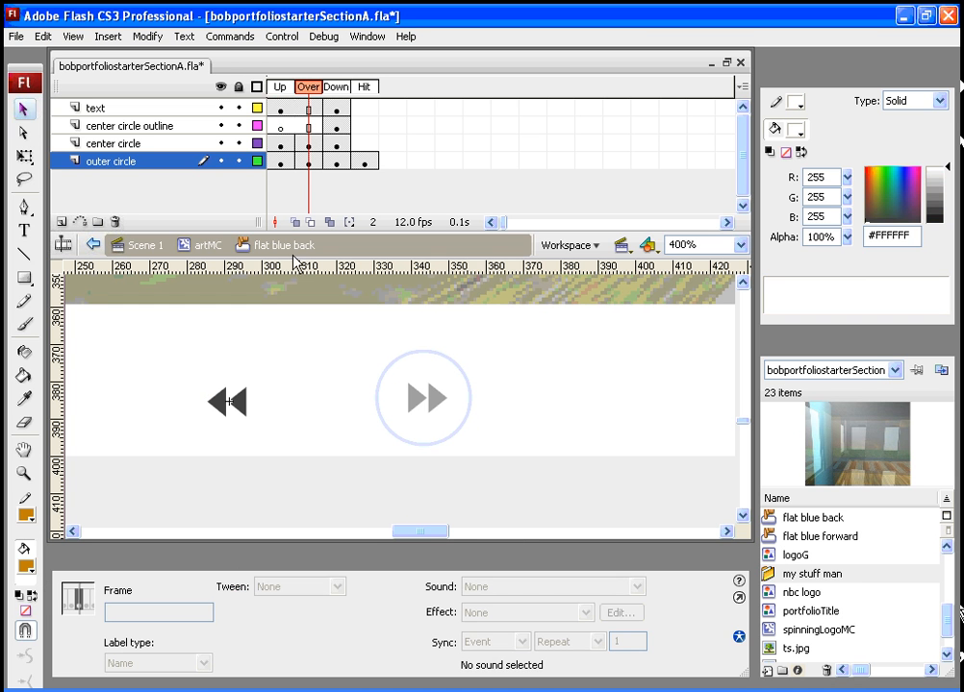
{"action": "left_click", "coordinate": [224, 387]}
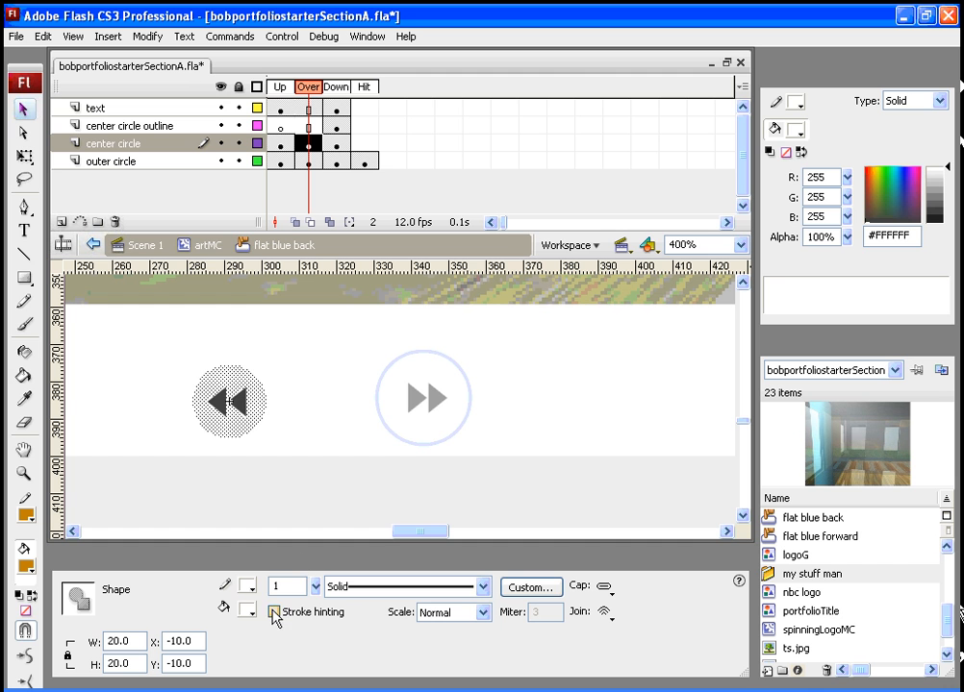
{"action": "left_click", "coordinate": [248, 612]}
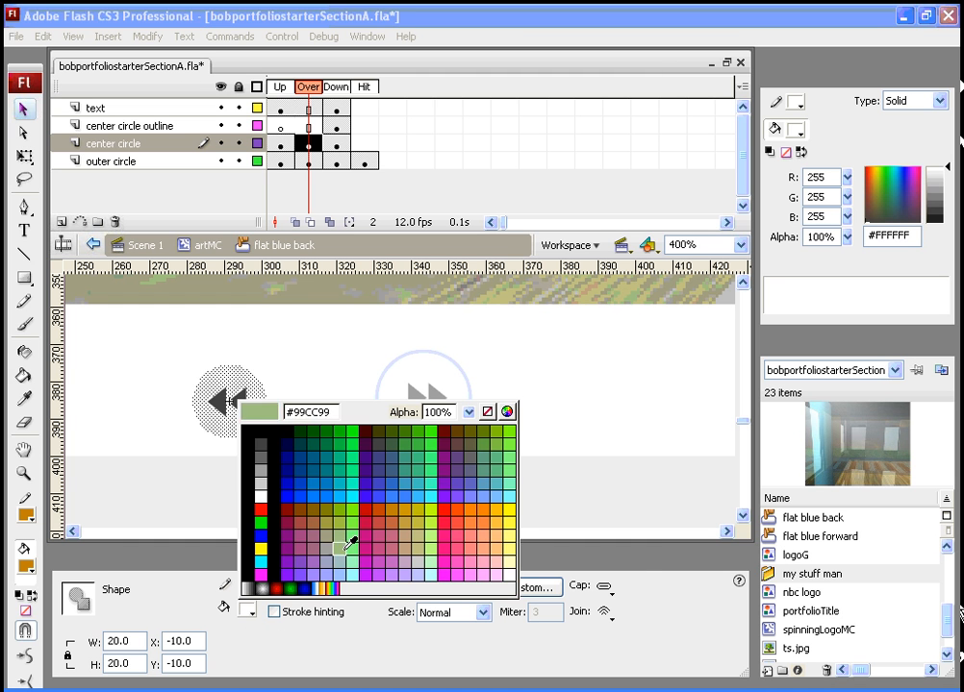
{"action": "left_click", "coordinate": [420, 509]}
- Fill the Down-state center circle with #CC9900
{"action": "mouse_move", "coordinate": [328, 90]}
{"action": "left_mouse_down"}
{"action": "mouse_move", "coordinate": [294, 86]}
{"action": "mouse_move", "coordinate": [336, 90]}
{"action": "left_mouse_up"}
{"action": "left_click", "coordinate": [249, 430]}
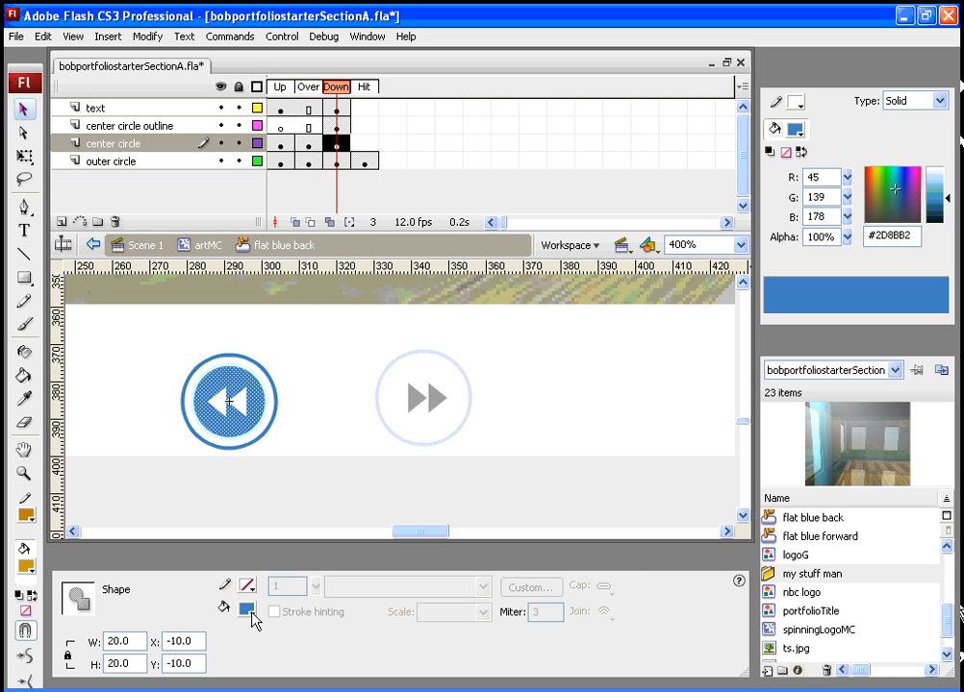
{"action": "left_click", "coordinate": [247, 609]}
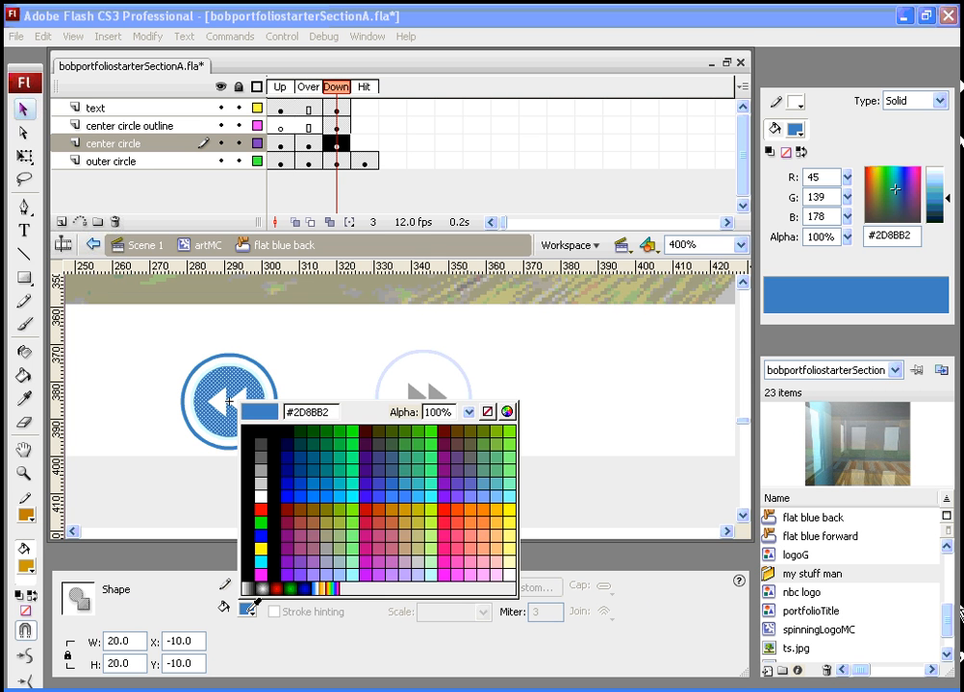
{"action": "left_click", "coordinate": [409, 509]}
- Set the Down-state outer circle's stroke colour to #CC9900
{"action": "left_click", "coordinate": [268, 434]}
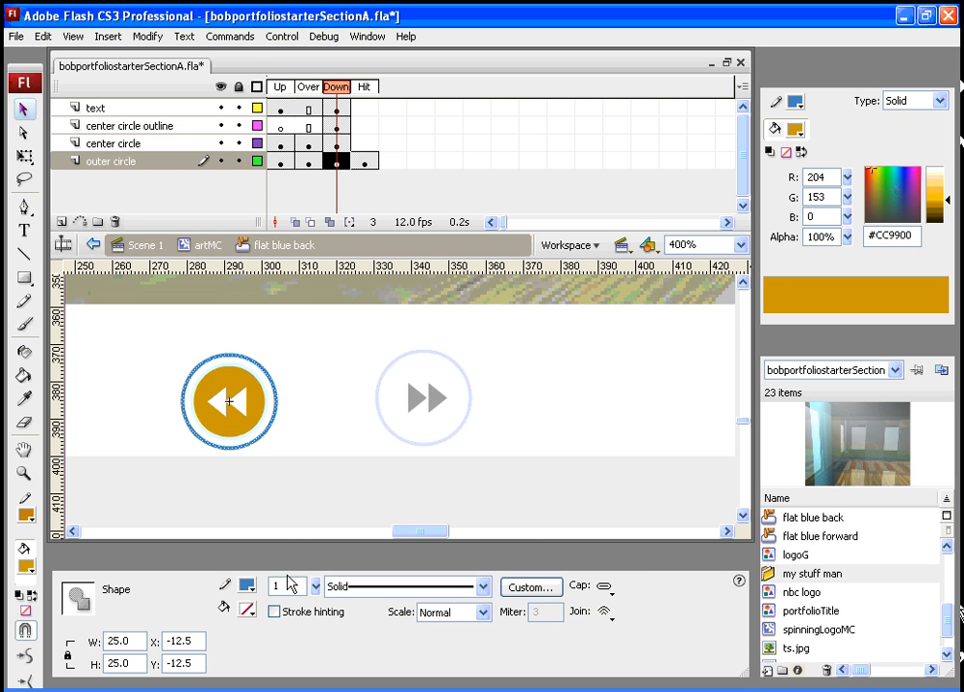
{"action": "left_click", "coordinate": [252, 588]}
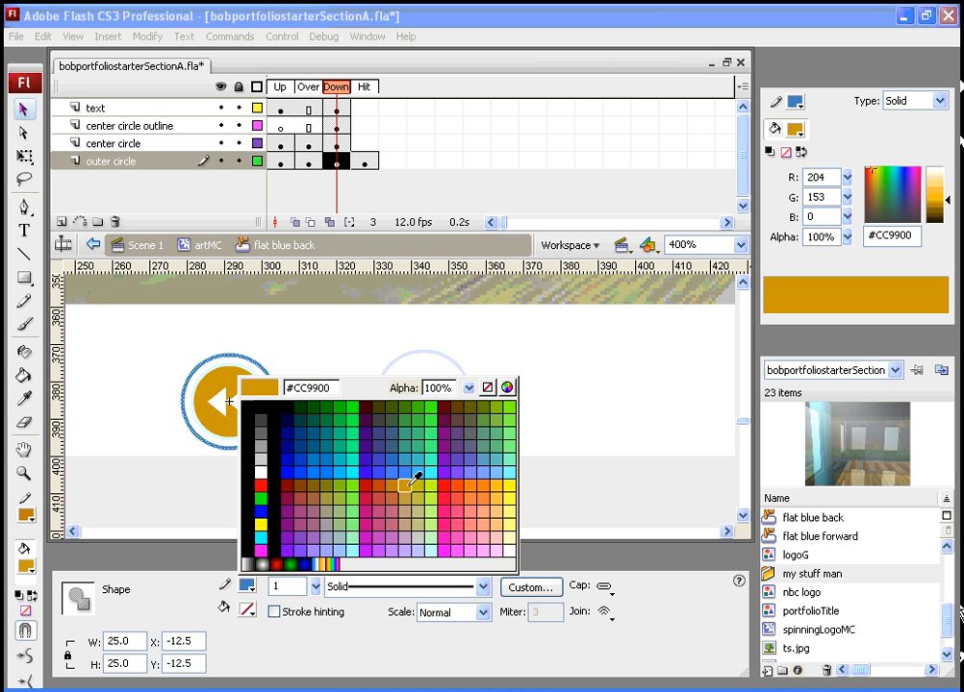
{"action": "left_click", "coordinate": [403, 484]}
- Return to the Up frame, go back to the artMC timeline and select the flat blue forward button
{"action": "left_click_drag", "start_coordinate": [337, 88], "coordinate": [280, 86]}
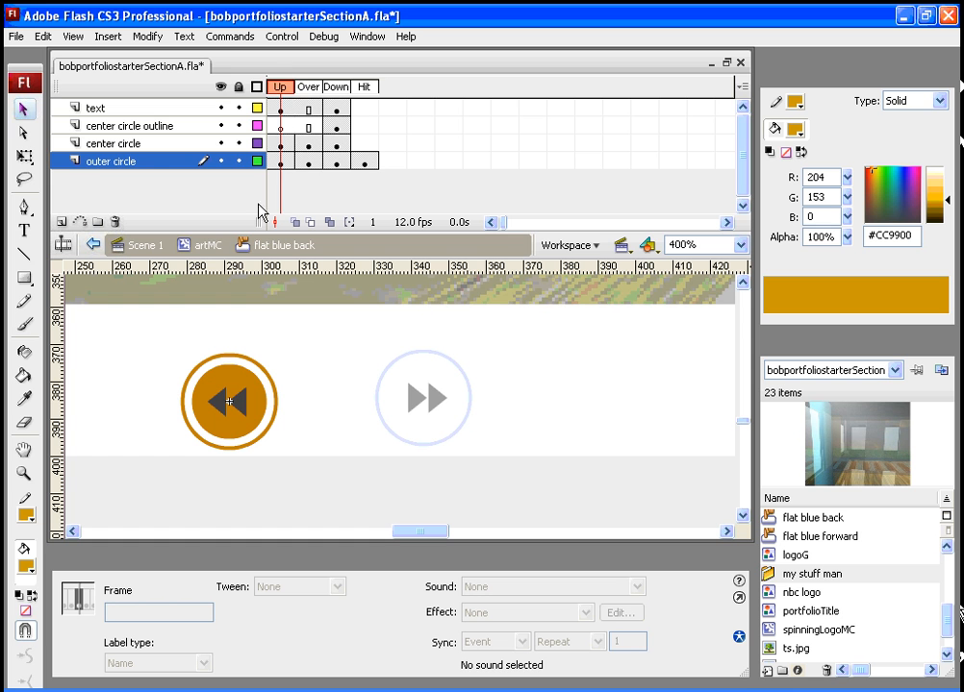
{"action": "left_click", "coordinate": [209, 248]}
{"action": "left_click", "coordinate": [432, 391]}
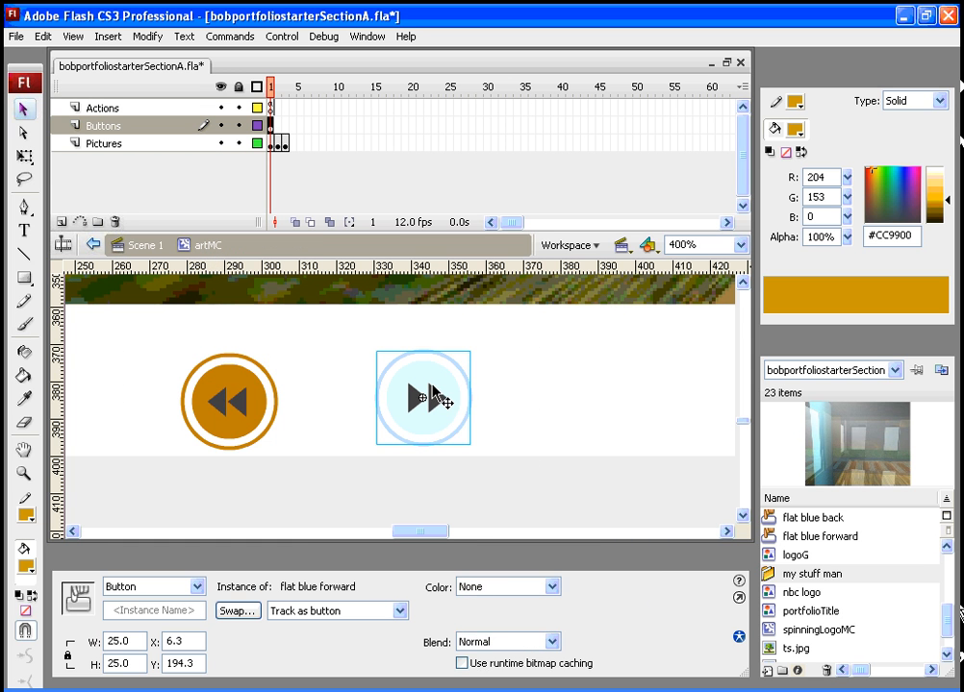
- Edit the forward button in place and fill its Up-state center circle with #CC6600
{"action": "right_click", "coordinate": [430, 387]}
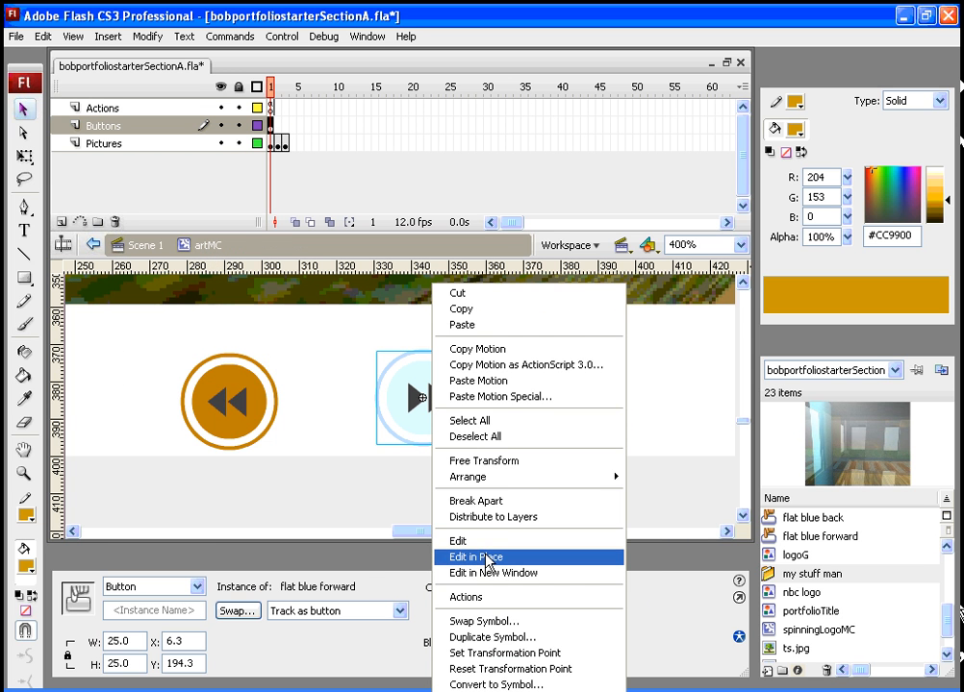
{"action": "left_click", "coordinate": [486, 558]}
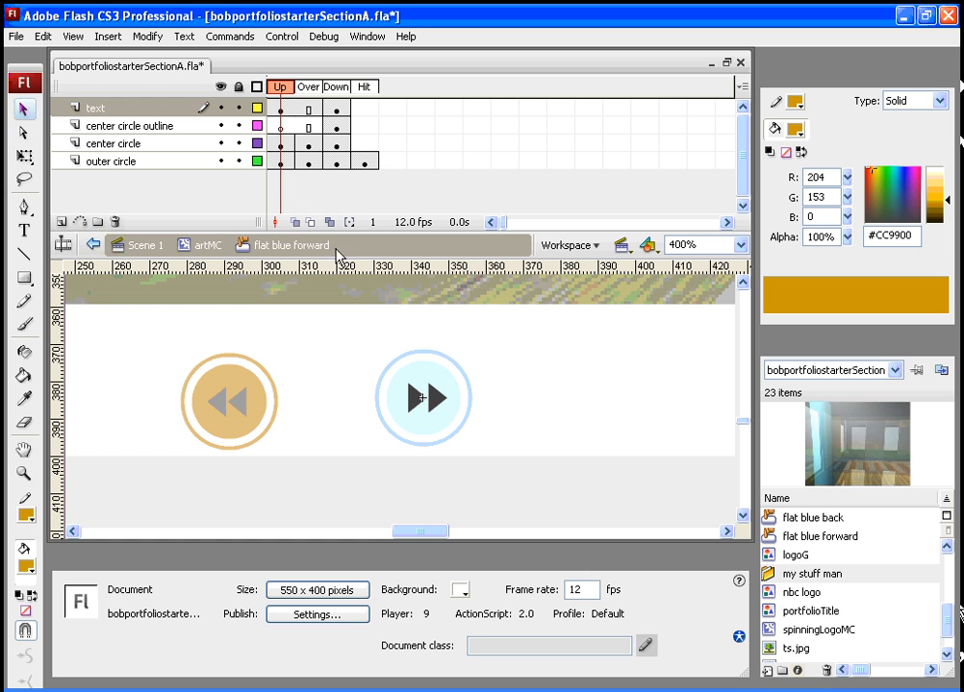
{"action": "left_click", "coordinate": [425, 375]}
{"action": "left_click", "coordinate": [254, 596]}
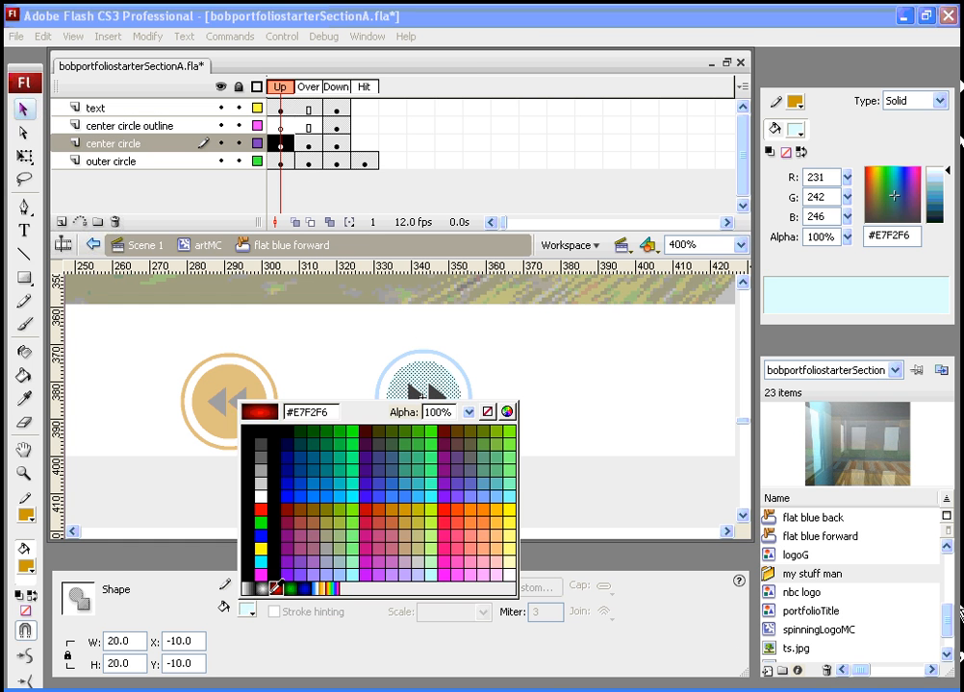
{"action": "left_click", "coordinate": [394, 520]}
- Set the Up-state outer circle's stroke colour to #CC6600
{"action": "left_click", "coordinate": [405, 362]}
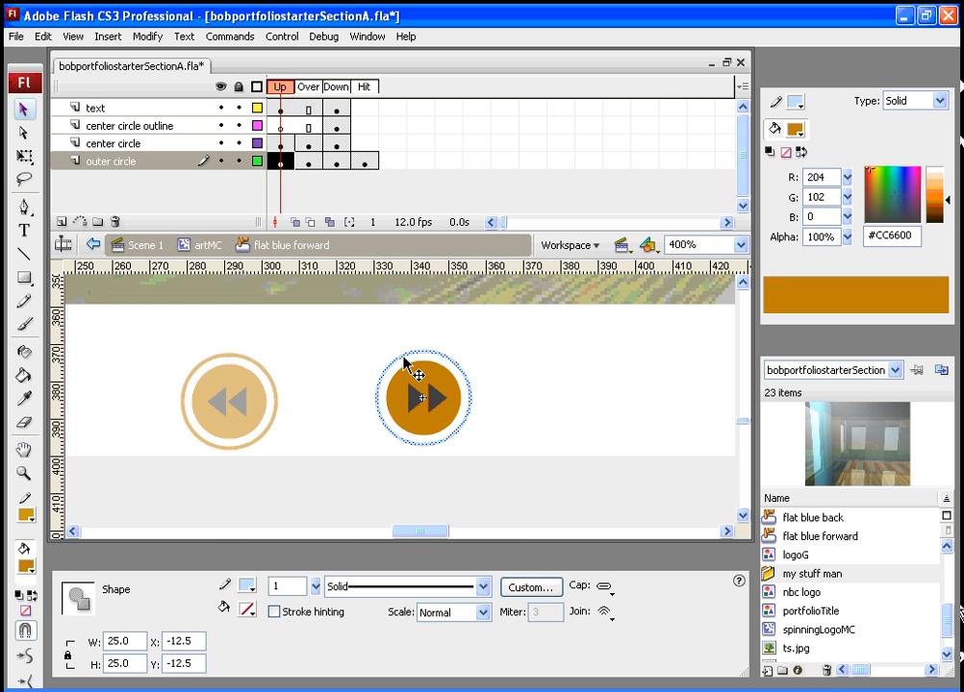
{"action": "left_click", "coordinate": [247, 586]}
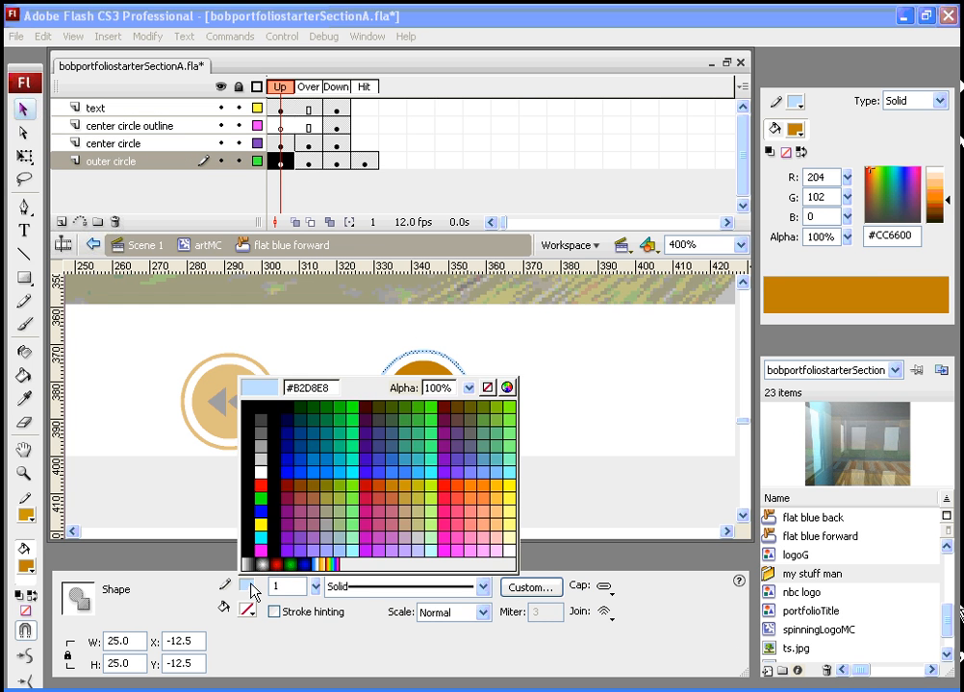
{"action": "left_click", "coordinate": [393, 481]}
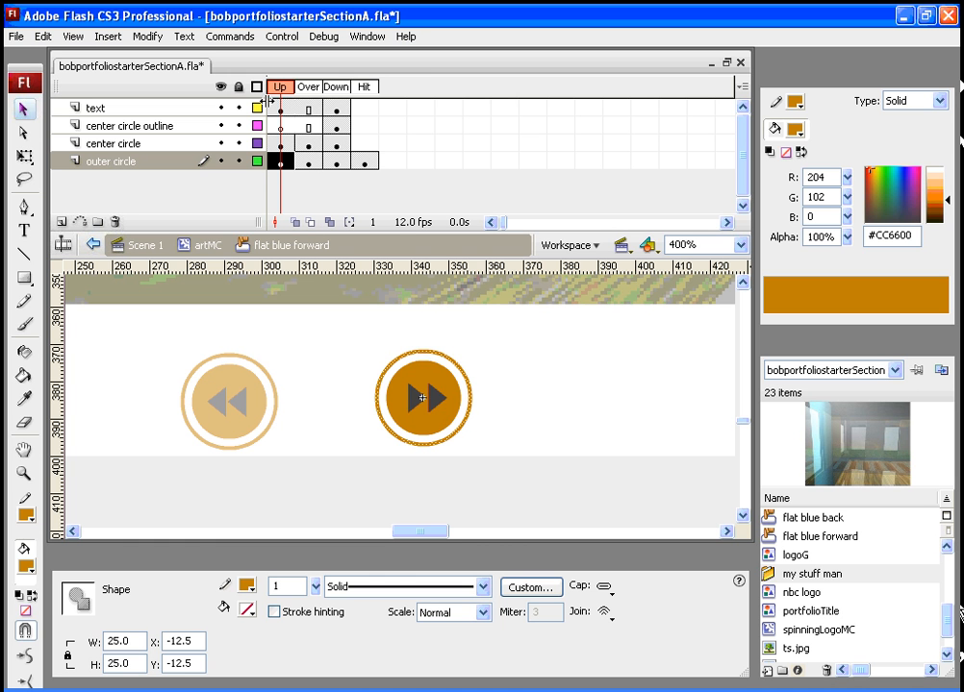
- Fill the forward button's Over-state center circle with #CC9900
{"action": "left_click", "coordinate": [307, 88]}
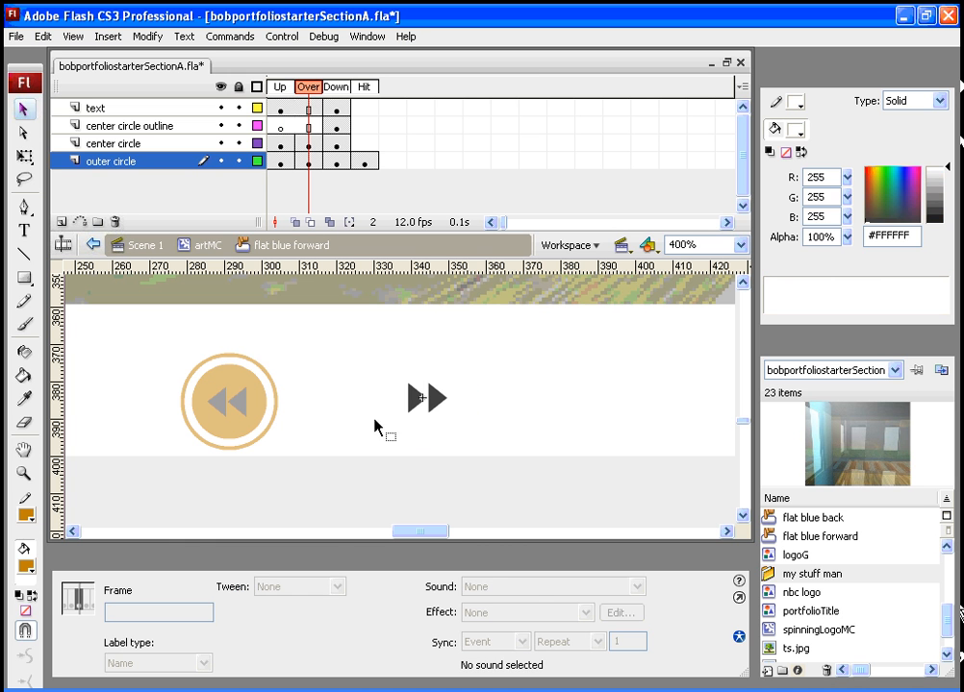
{"action": "left_click", "coordinate": [423, 425]}
{"action": "left_click", "coordinate": [249, 611]}
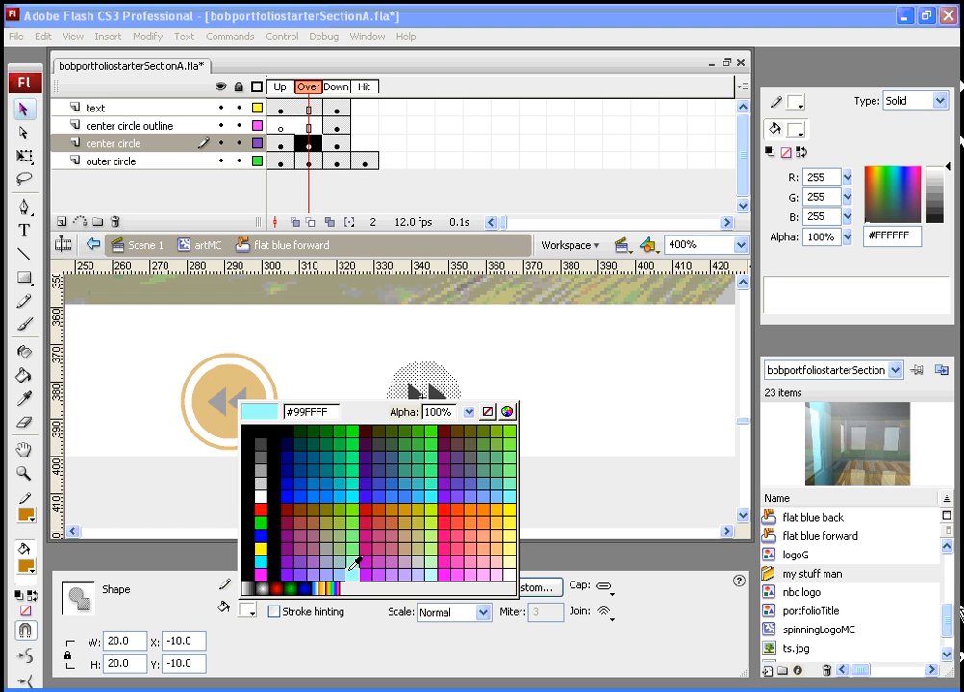
{"action": "left_click", "coordinate": [405, 510]}
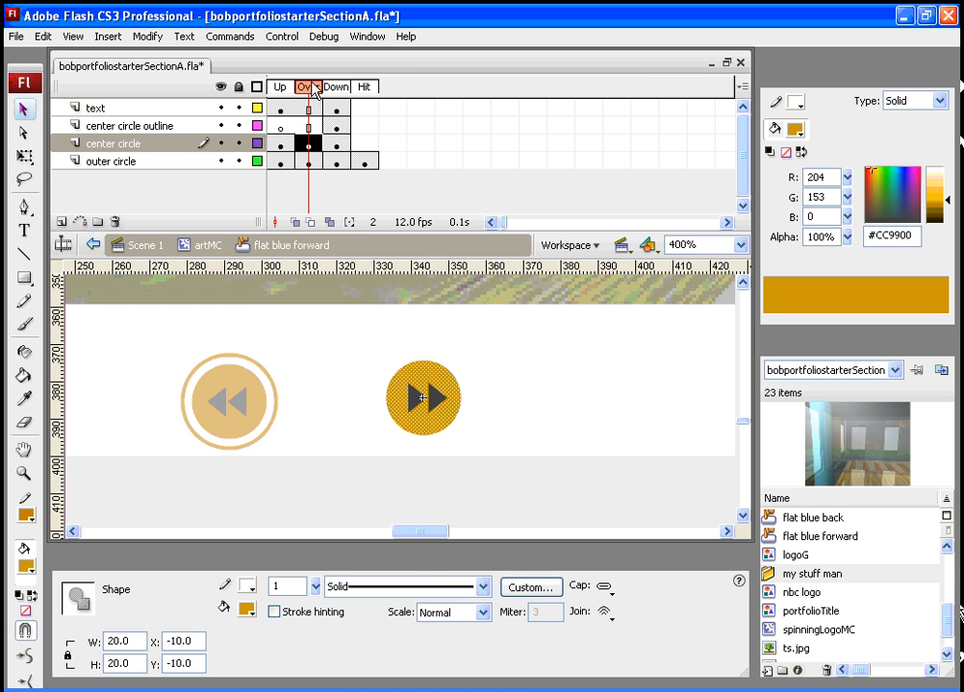
- Fill the forward button's Down-state center circle with #CC9900
{"action": "left_click", "coordinate": [337, 144]}
{"action": "left_click", "coordinate": [419, 432]}
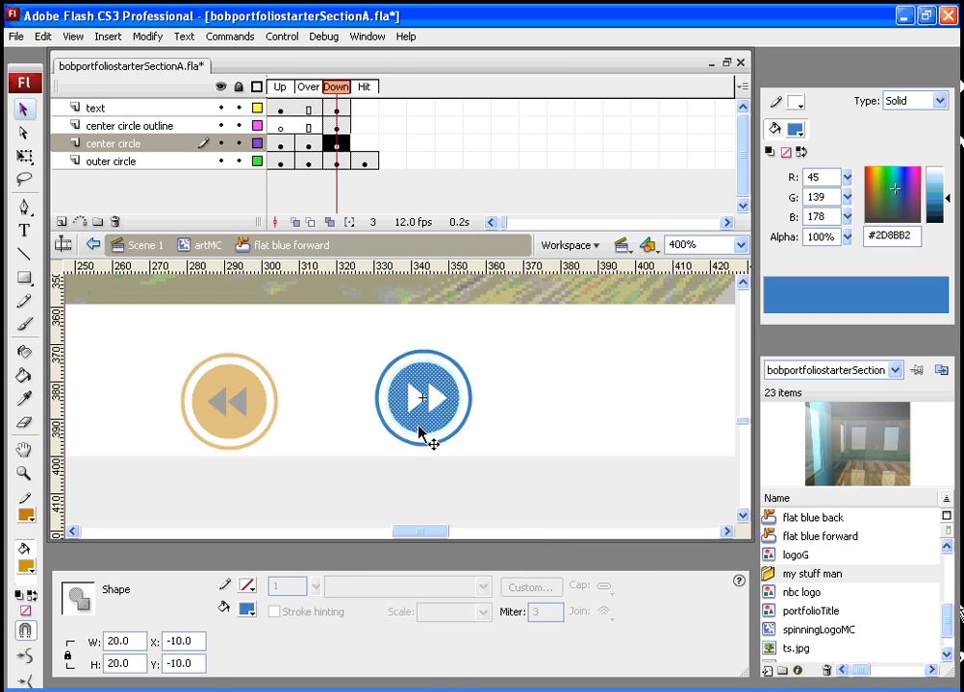
{"action": "left_click", "coordinate": [248, 608]}
{"action": "left_click", "coordinate": [408, 507]}
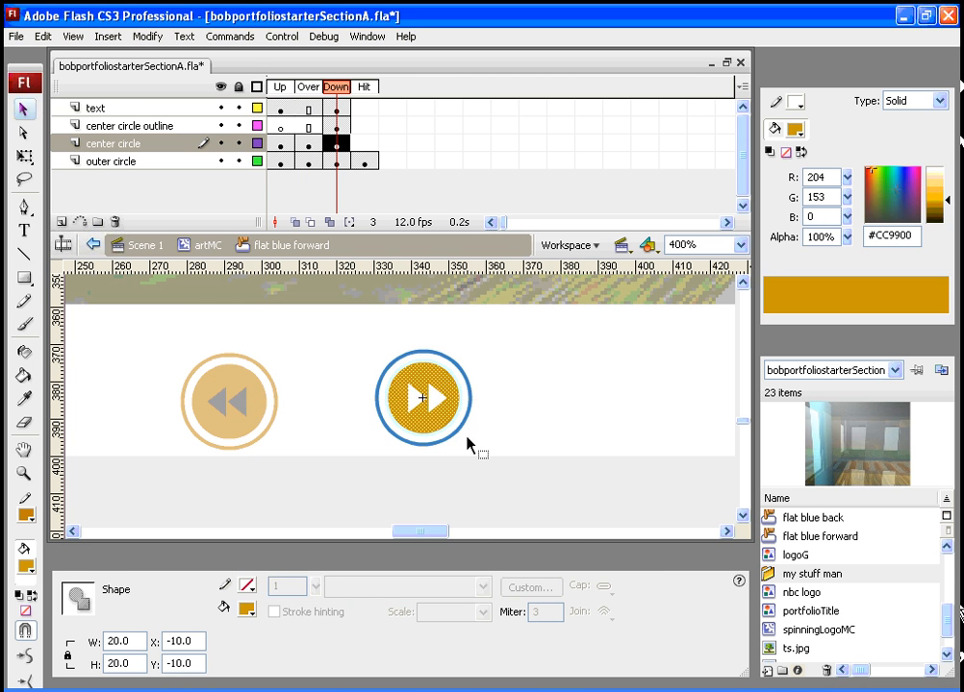
- Set the forward button's Down-state outer circle stroke colour to #CC9900
{"action": "left_click", "coordinate": [460, 440]}
{"action": "left_click", "coordinate": [247, 585]}
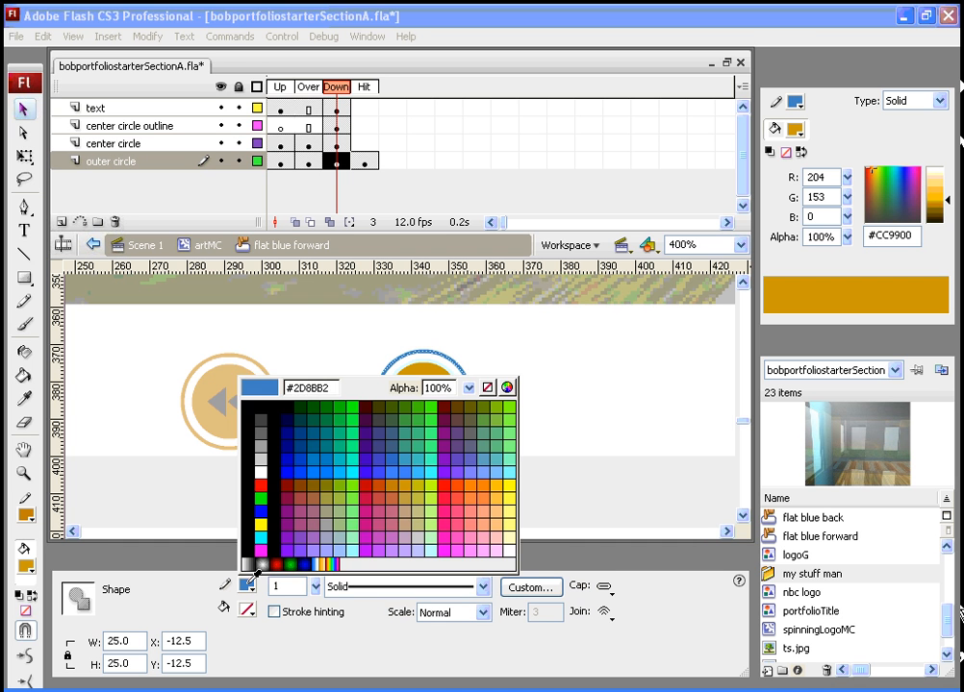
{"action": "left_click", "coordinate": [408, 484]}
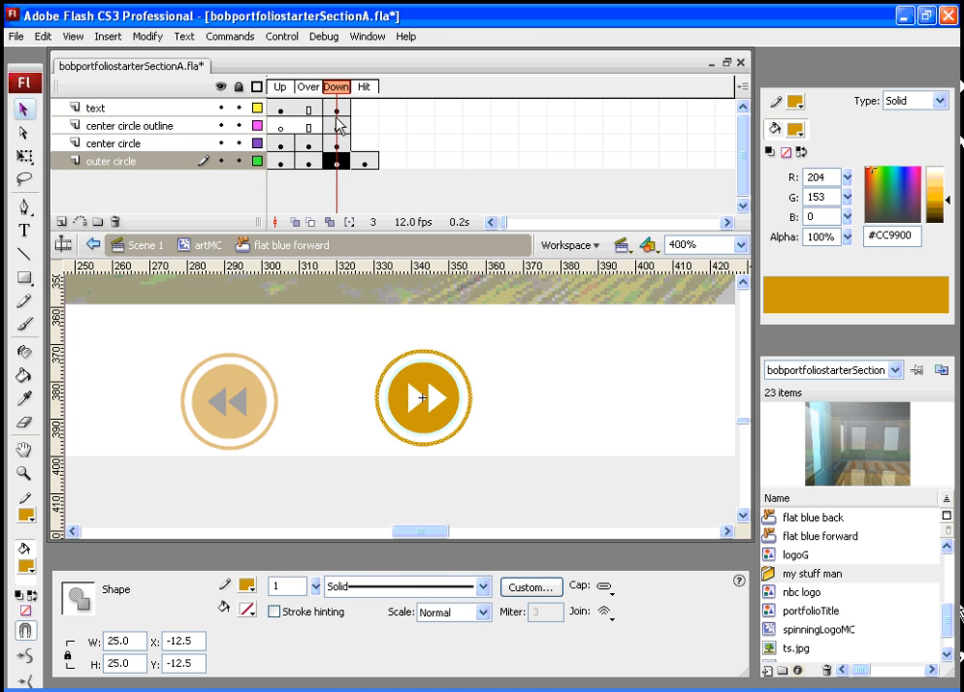
- Return to the Up frame and go back to the artMC timeline, deselecting everything
{"action": "left_click_drag", "start_coordinate": [340, 96], "coordinate": [278, 89]}
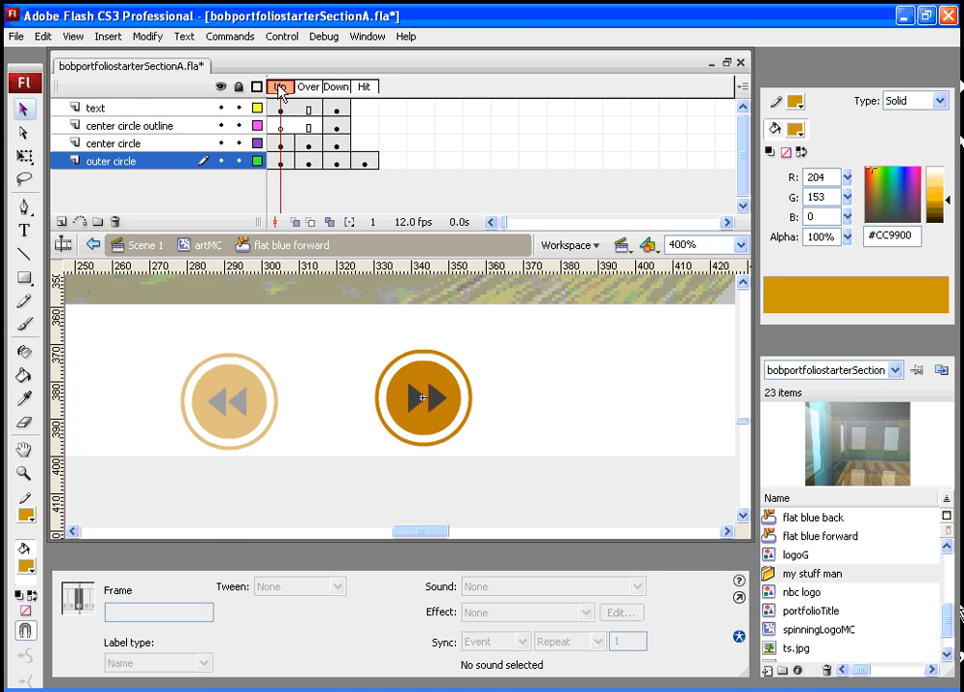
{"action": "left_click", "coordinate": [213, 252]}
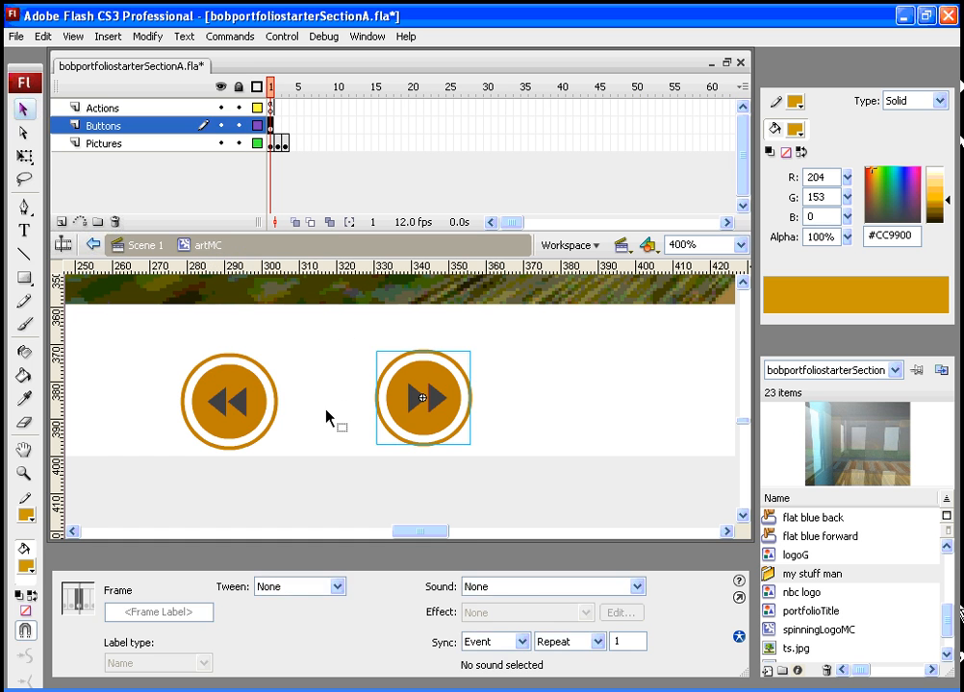
{"action": "left_click", "coordinate": [313, 420]}
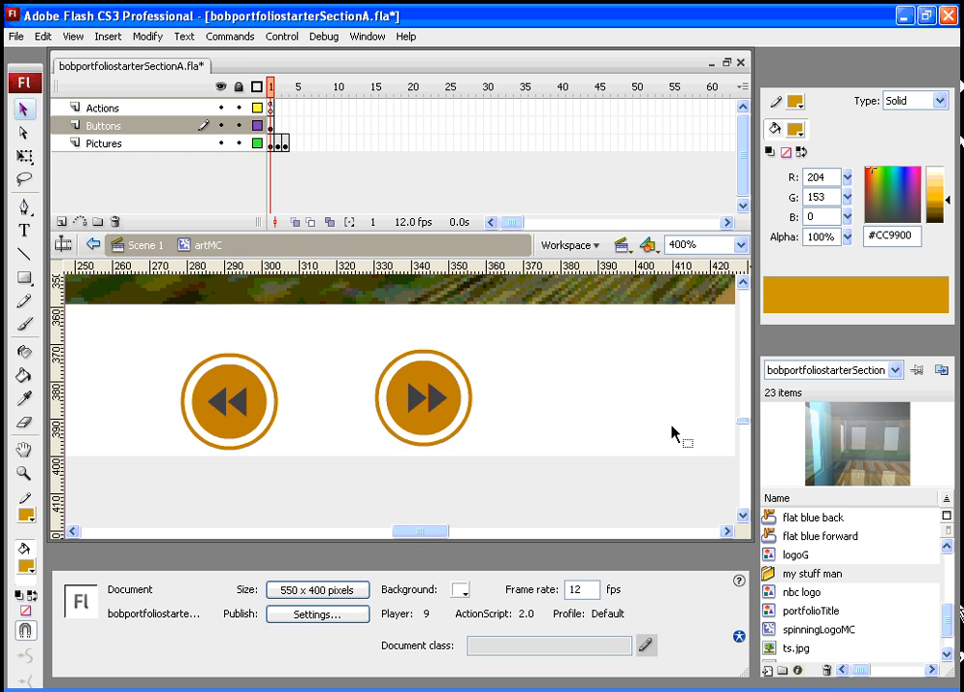
- Insert keyframes at frames 2 and 3 of the Buttons layer in artMC
{"action": "left_click", "coordinate": [740, 244]}
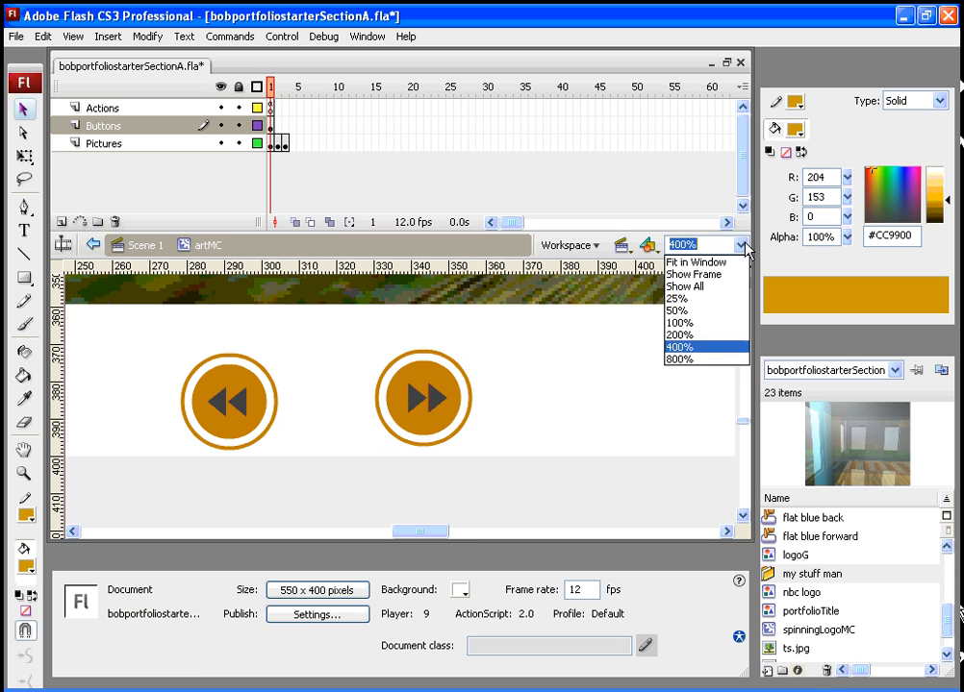
{"action": "left_click", "coordinate": [709, 323]}
{"action": "left_click_drag", "start_coordinate": [750, 432], "coordinate": [753, 416]}
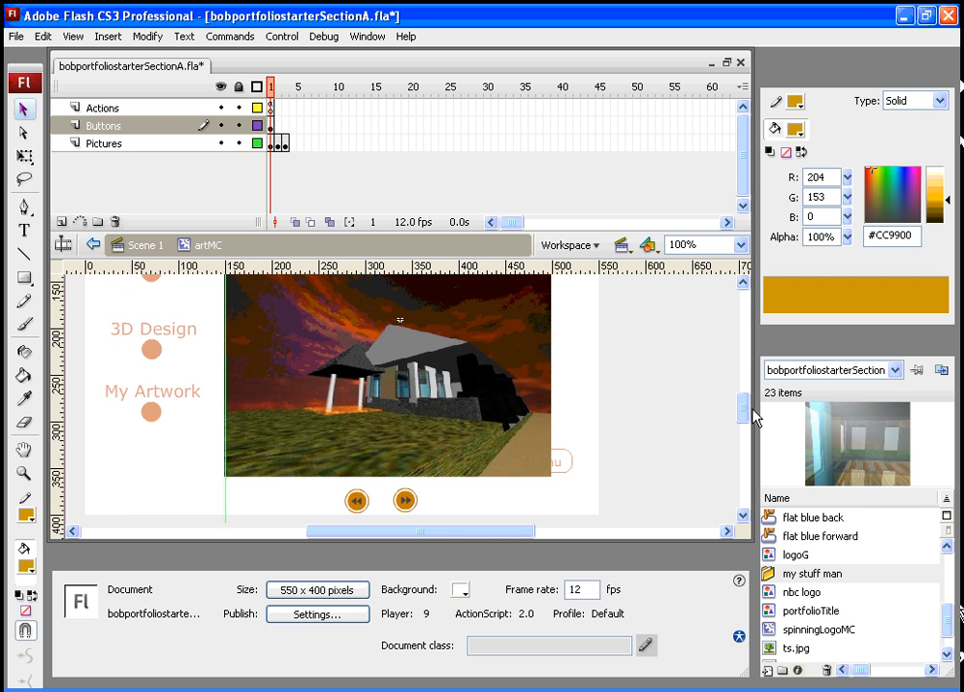
{"action": "left_click", "coordinate": [273, 127]}
{"action": "left_click", "coordinate": [285, 129]}
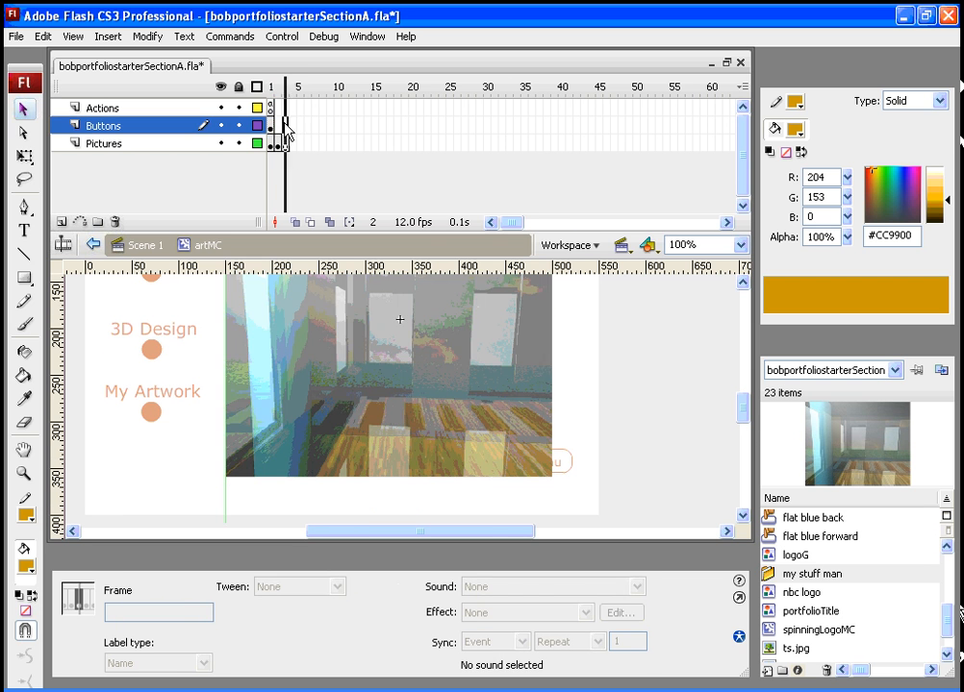
{"action": "left_click", "coordinate": [272, 129]}
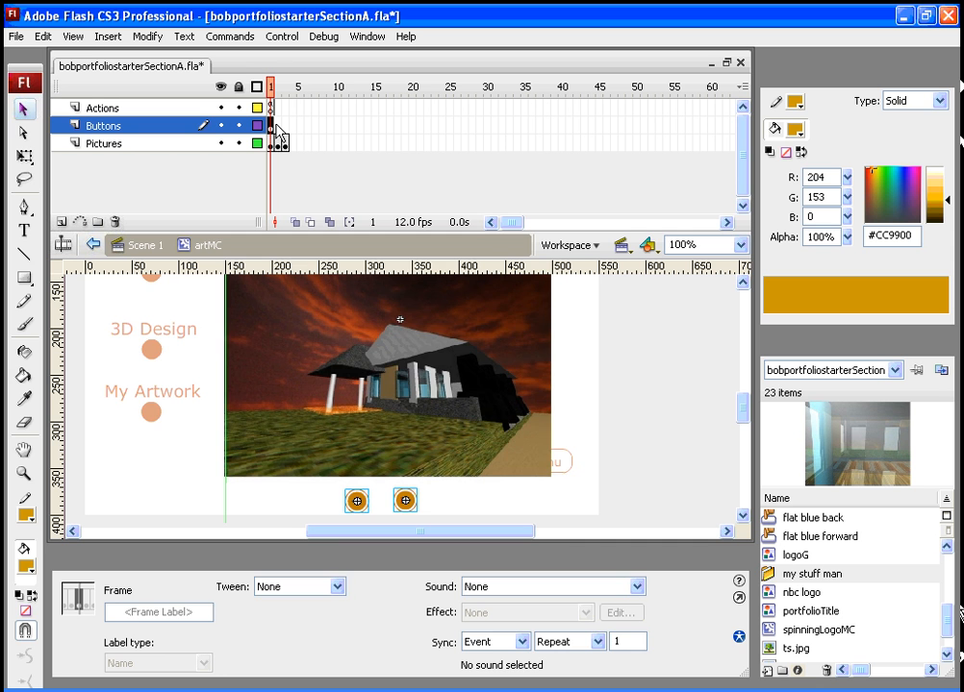
{"action": "right_click", "coordinate": [277, 127]}
{"action": "left_click", "coordinate": [289, 215]}
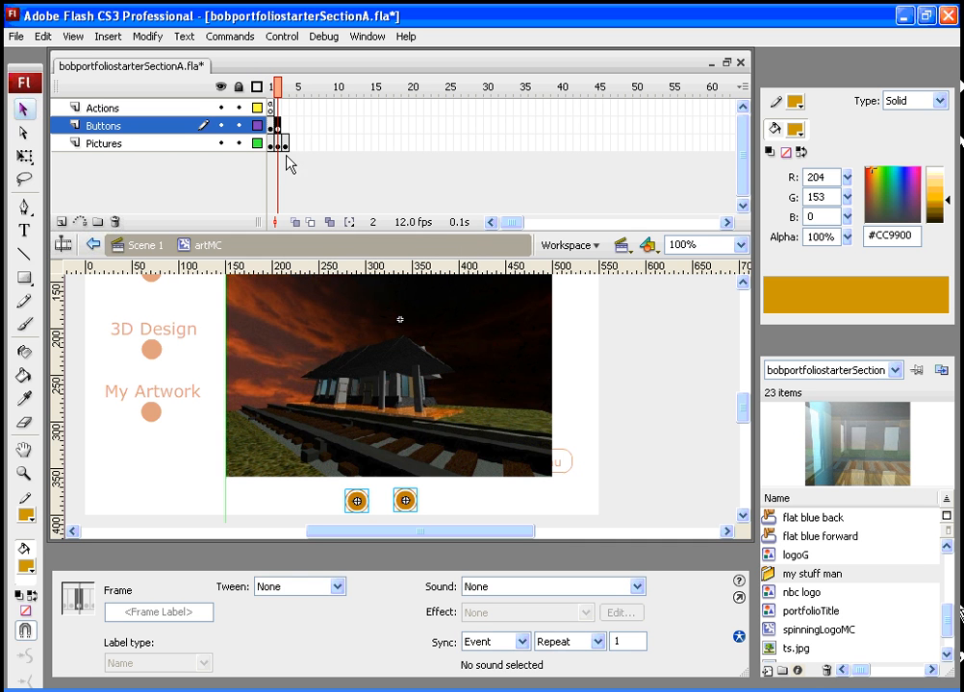
{"action": "left_click", "coordinate": [286, 127]}
{"action": "right_click", "coordinate": [284, 125]}
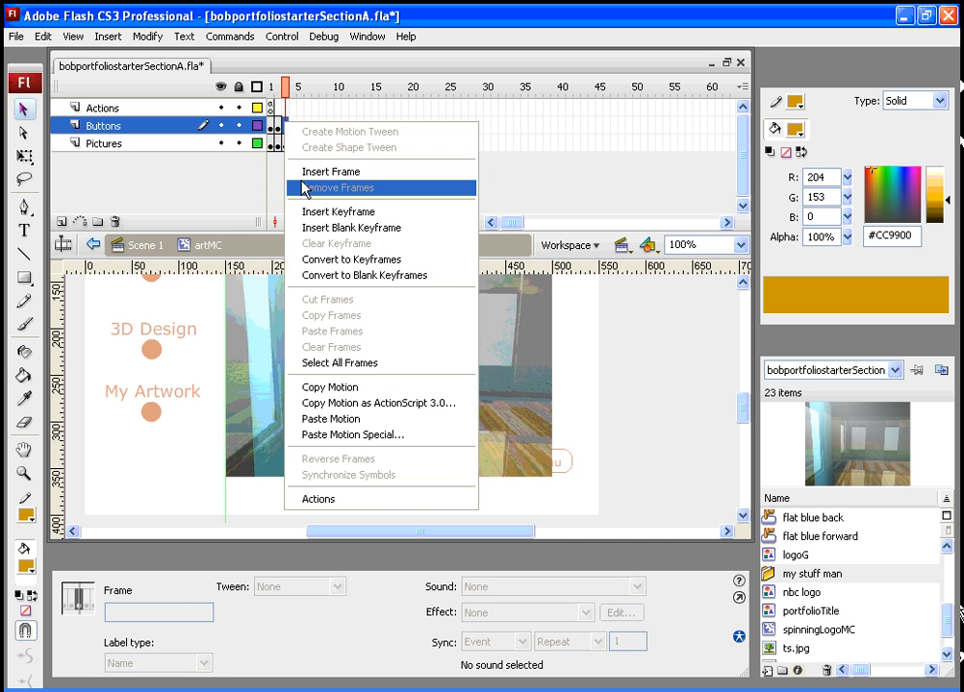
{"action": "left_click", "coordinate": [315, 211]}
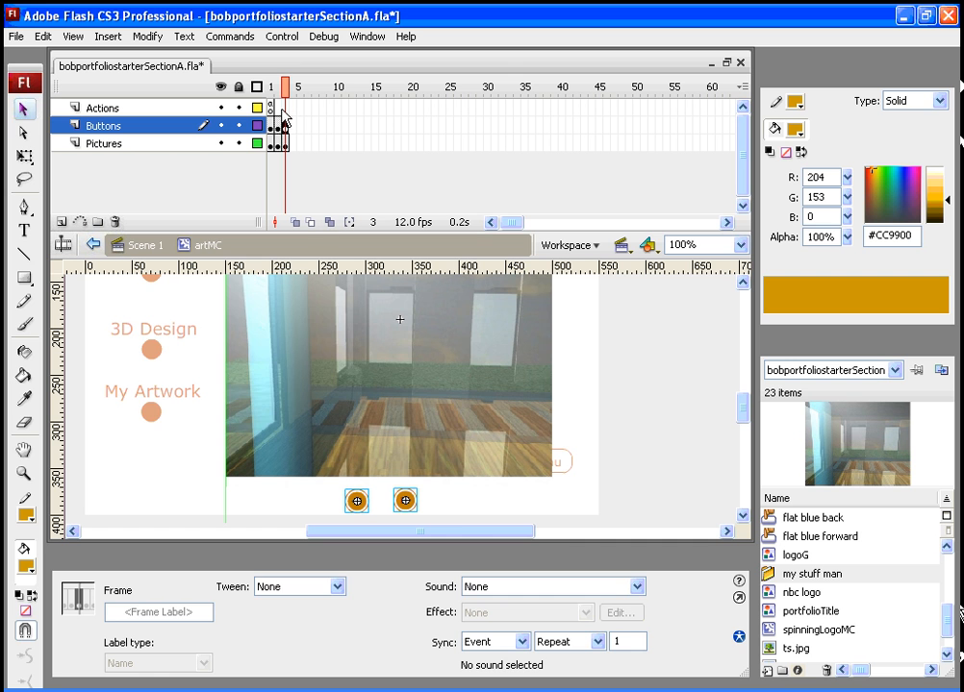
- Inspect the back and forward buttons across frames 1 and 2 of the Buttons layer
{"action": "left_click", "coordinate": [271, 87]}
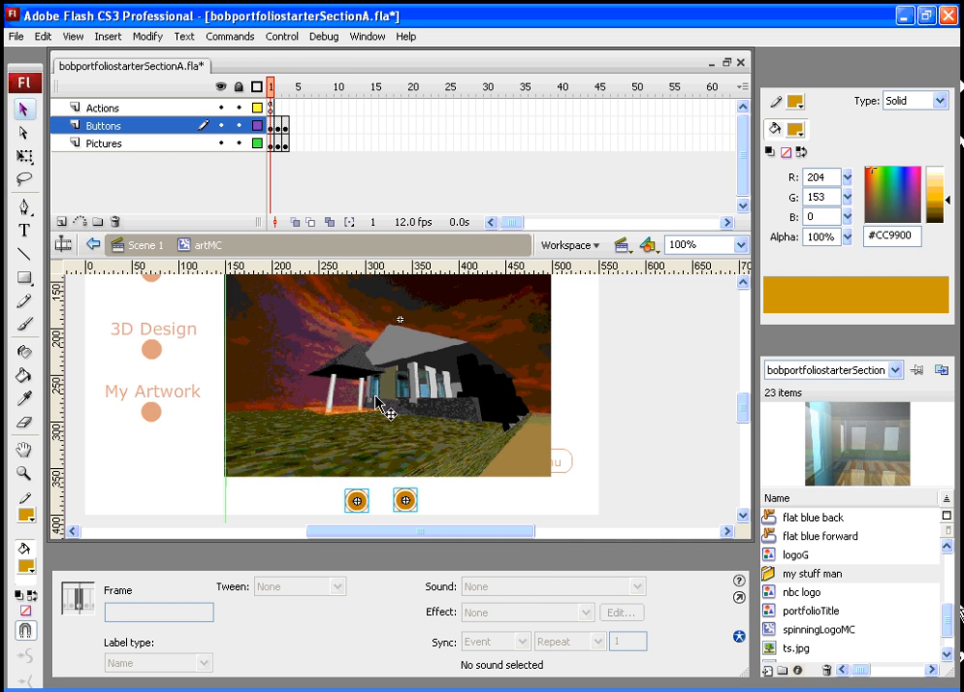
{"action": "left_click", "coordinate": [330, 519]}
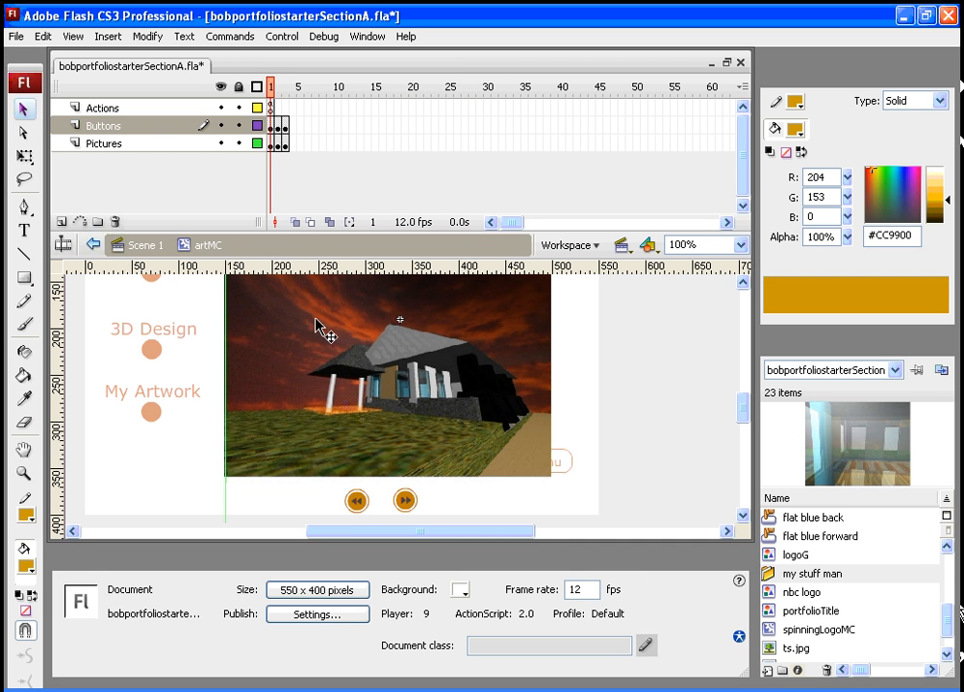
{"action": "left_click", "coordinate": [406, 504]}
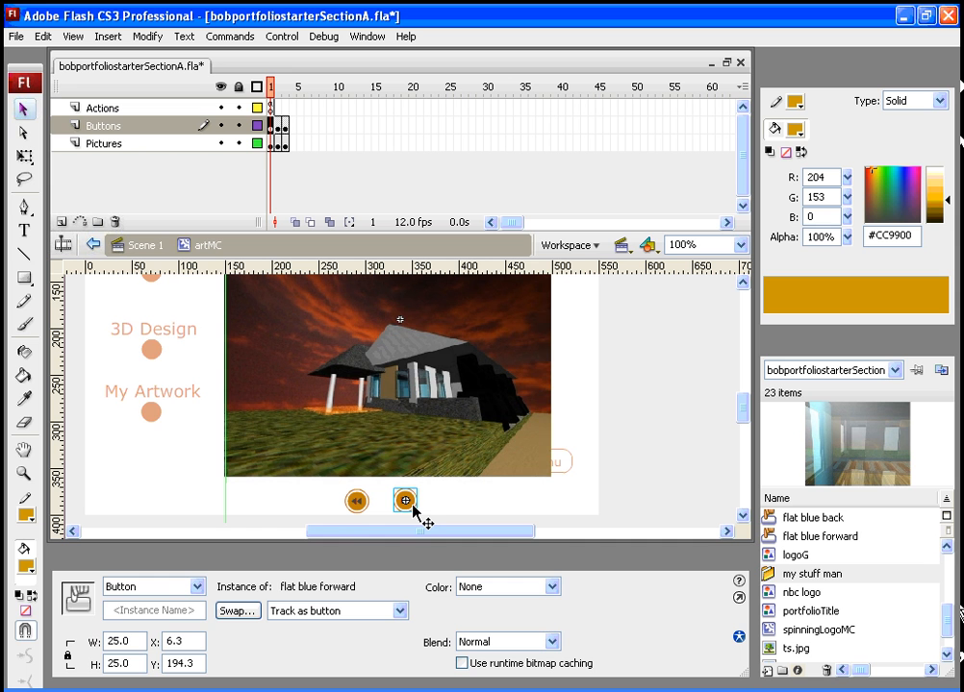
{"action": "left_click", "coordinate": [274, 88]}
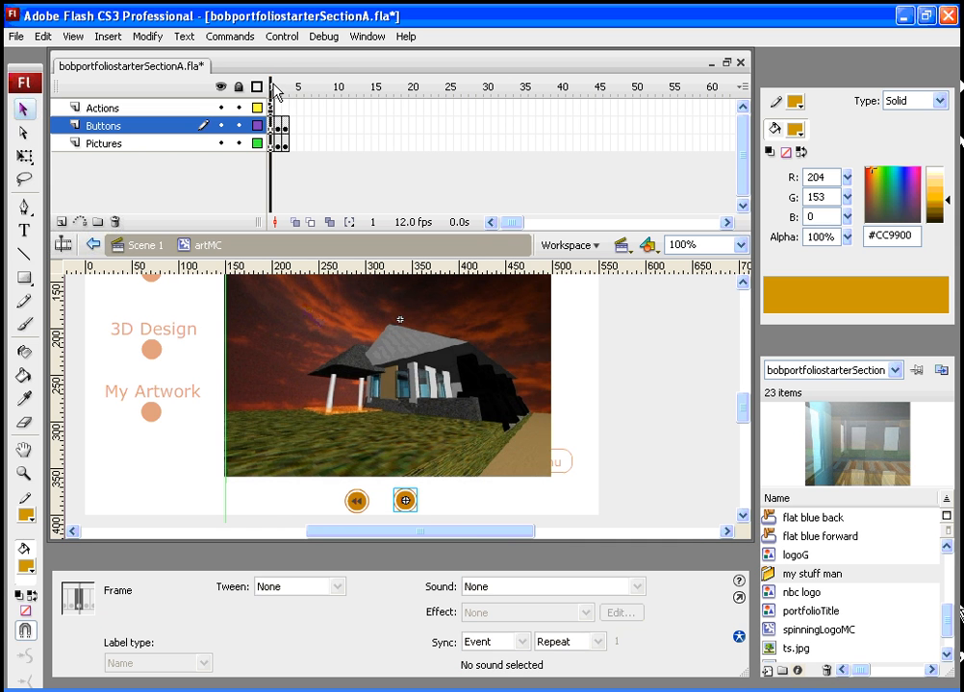
{"action": "left_click", "coordinate": [279, 89]}
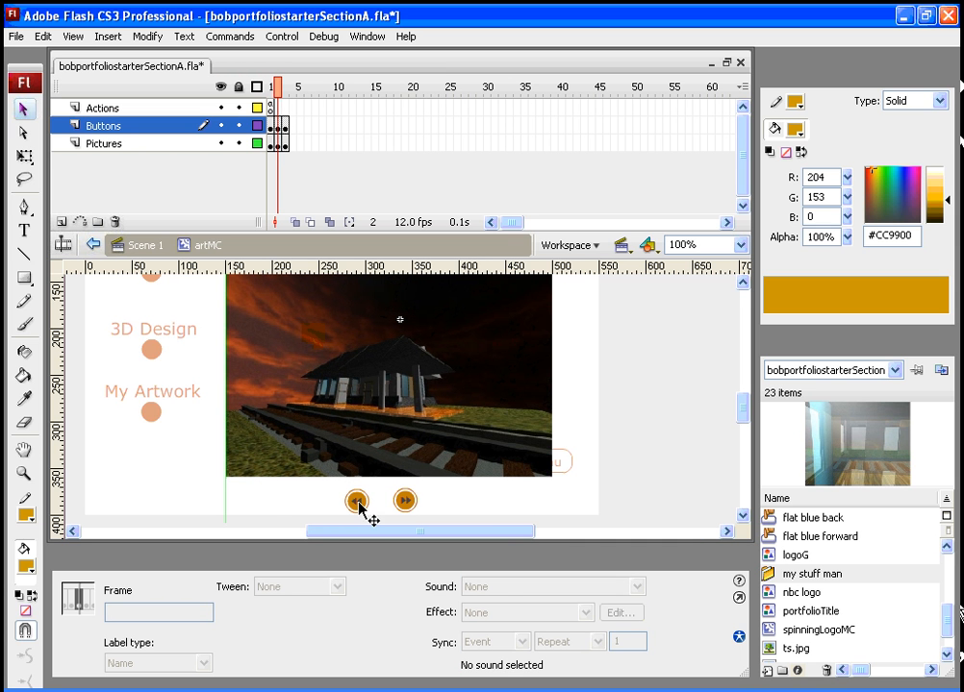
{"action": "left_click", "coordinate": [357, 502]}
{"action": "left_click", "coordinate": [273, 89]}
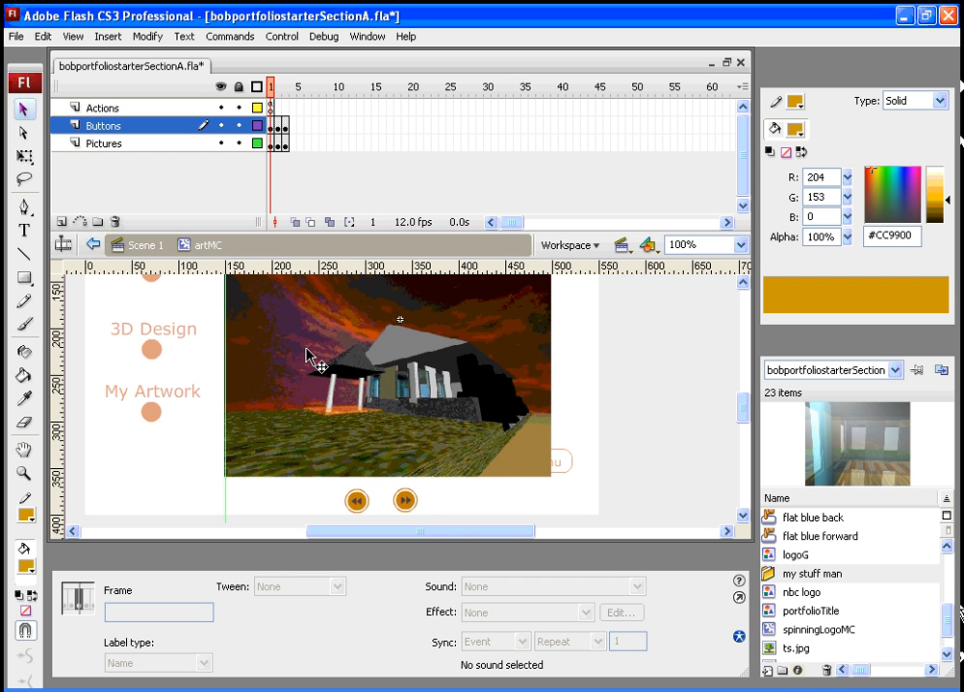
{"action": "left_click", "coordinate": [408, 506]}
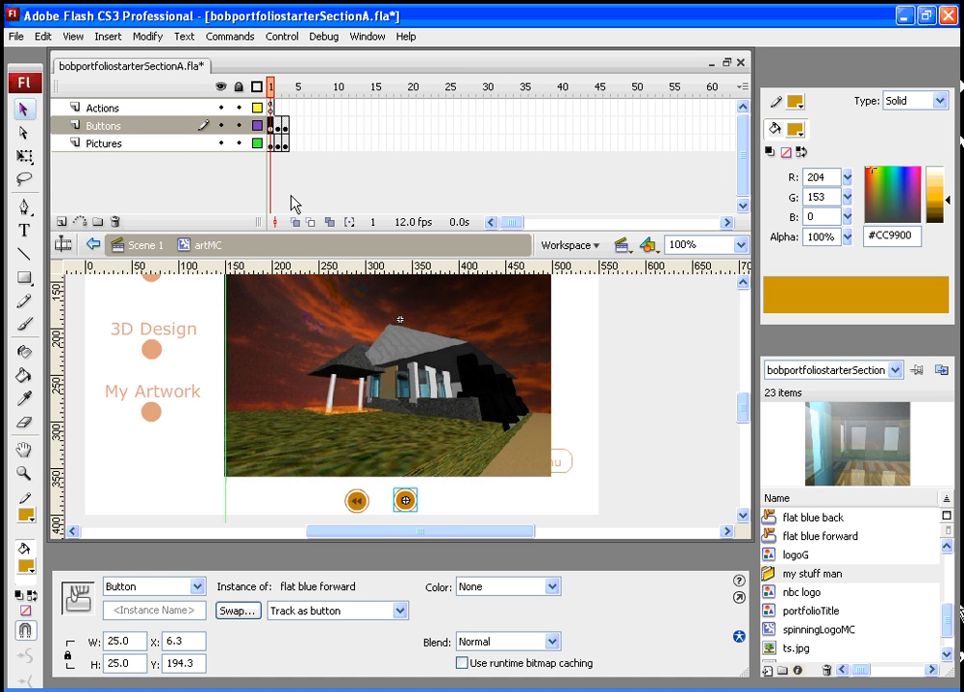
- Open the Actions panel for the forward button and script it with on (release) { nextFrame(); }
{"action": "left_click", "coordinate": [370, 41]}
{"action": "left_click", "coordinate": [415, 181]}
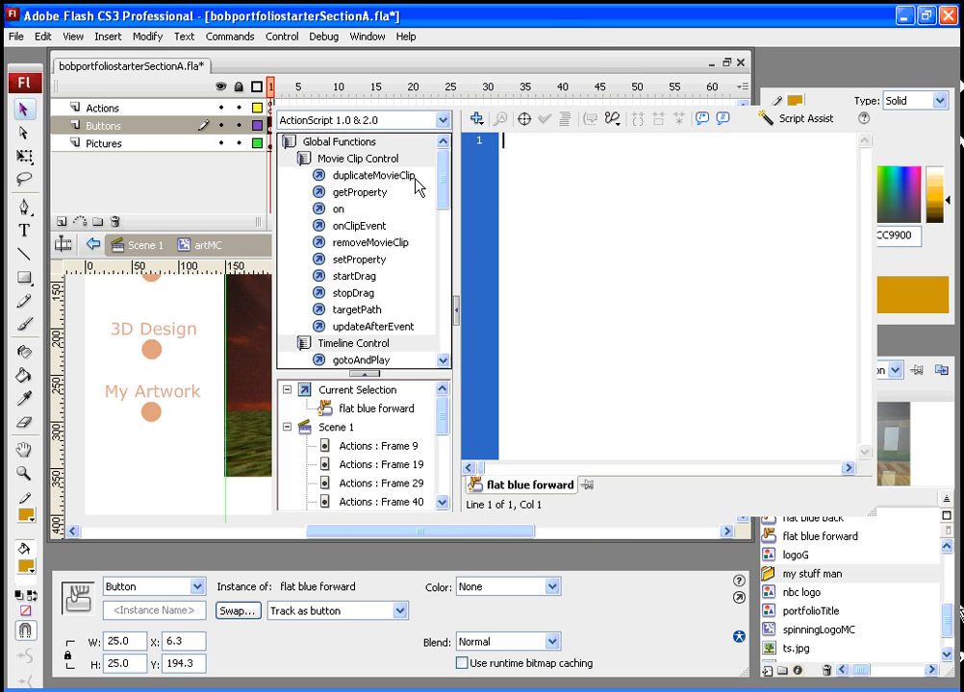
{"action": "left_click_drag", "start_coordinate": [452, 96], "coordinate": [596, 87]}
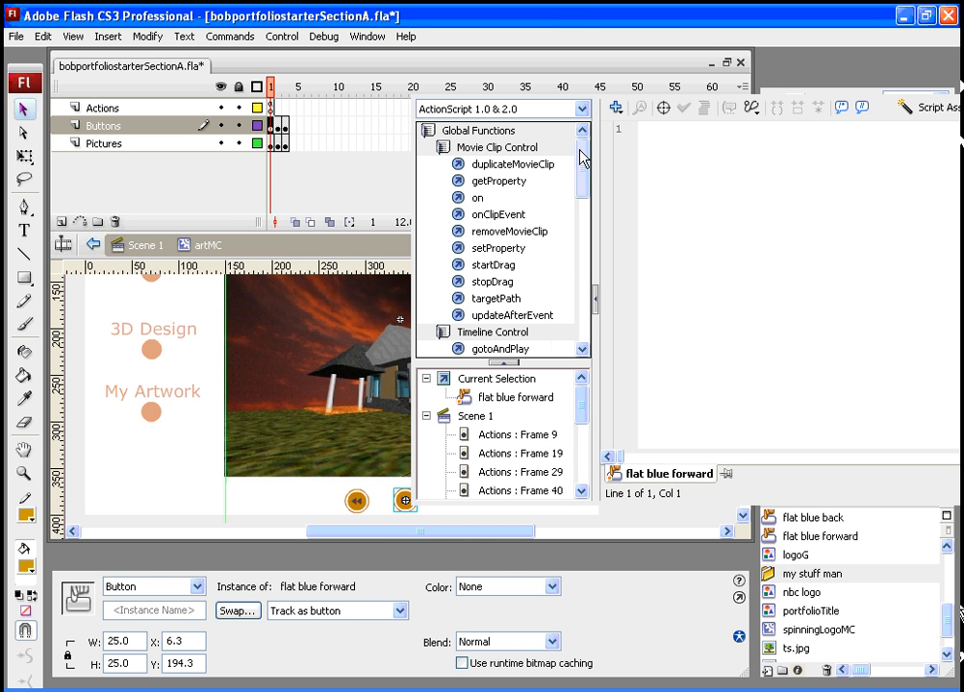
{"action": "left_click", "coordinate": [458, 199]}
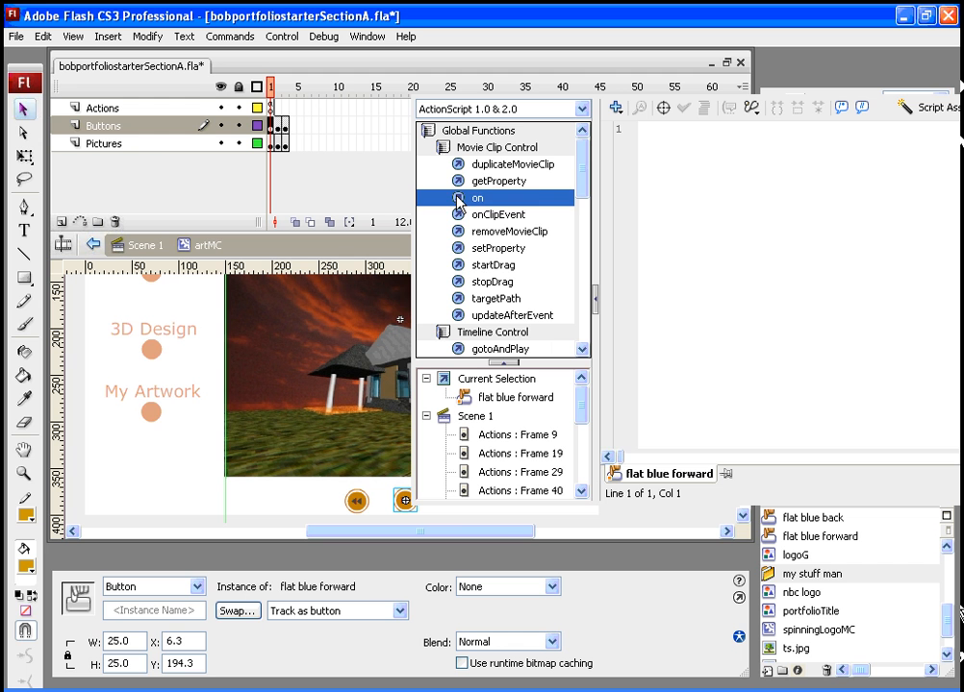
{"action": "double_click", "coordinate": [458, 198]}
{"action": "double_click", "coordinate": [701, 163]}
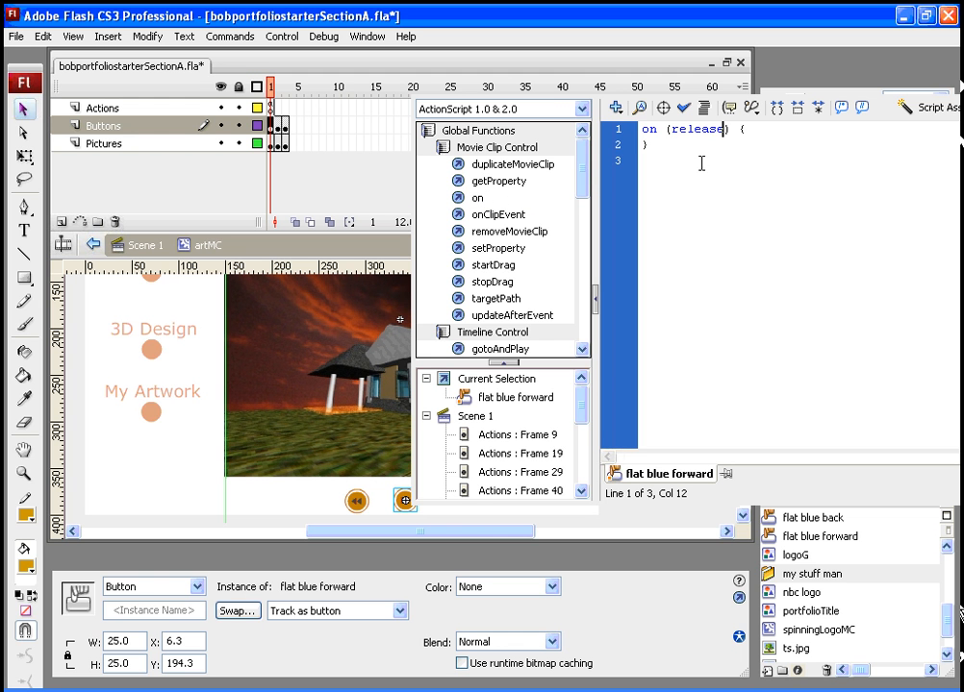
{"action": "key", "text": "Return"}
{"action": "left_click_drag", "start_coordinate": [583, 172], "coordinate": [584, 207]}
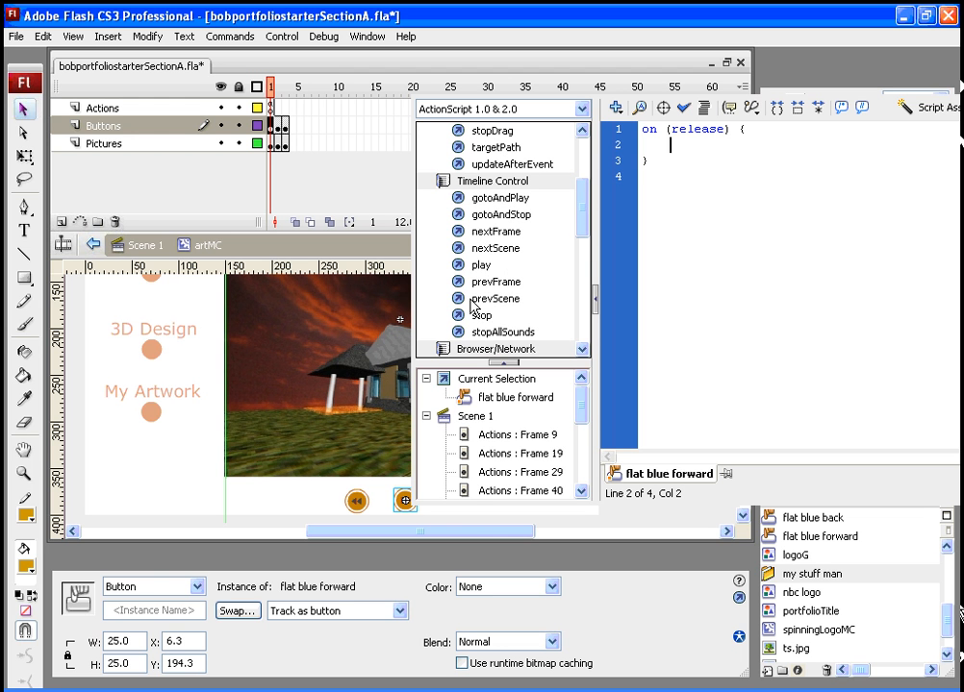
{"action": "left_click", "coordinate": [492, 232]}
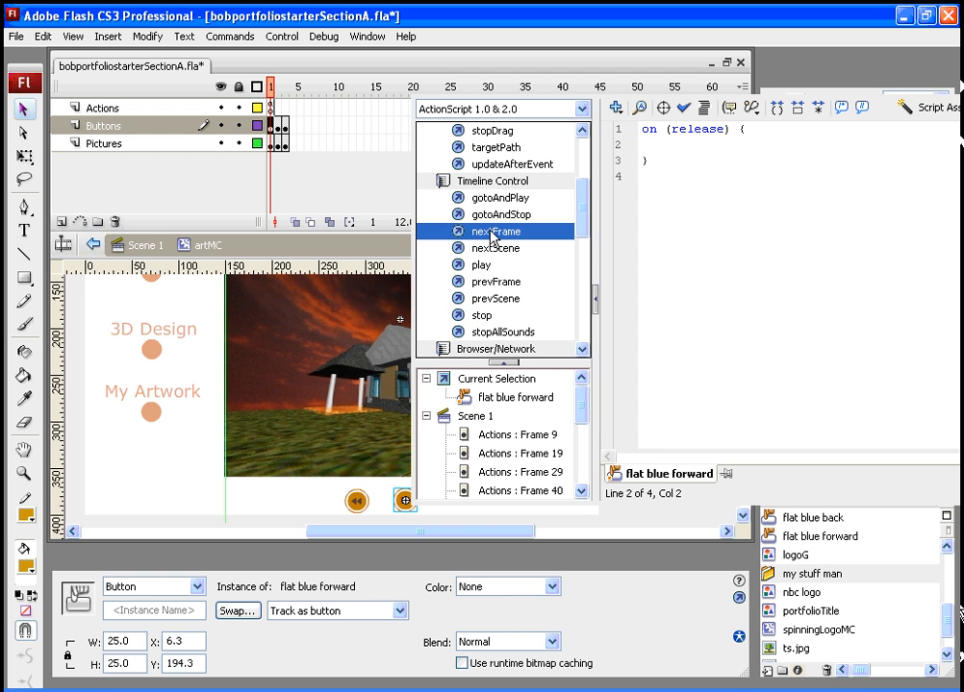
{"action": "double_click", "coordinate": [491, 233]}
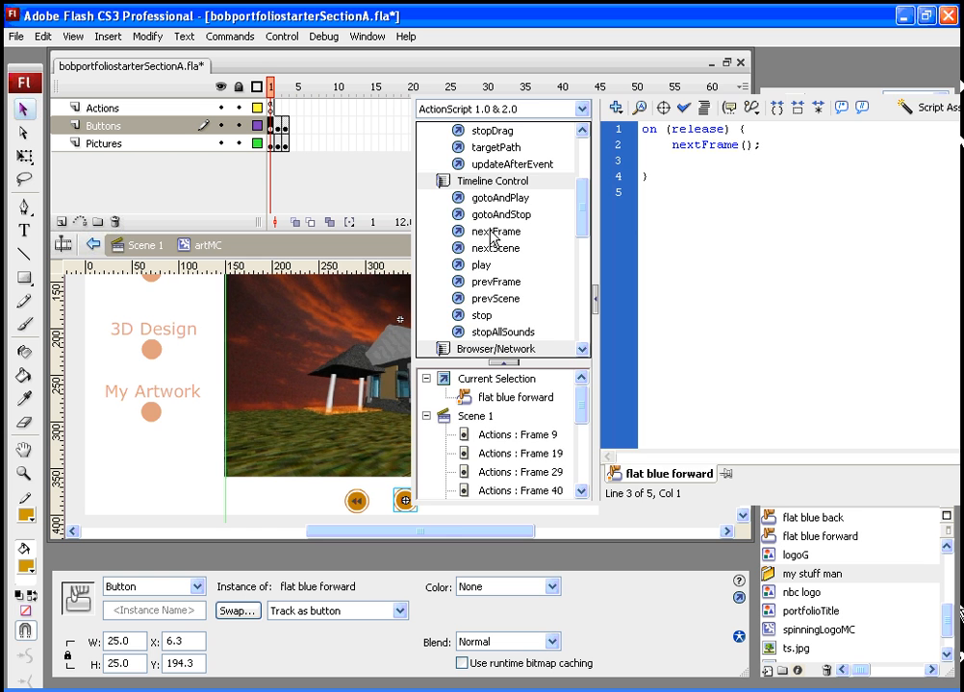
- Select the back button, give it an on (release) { prevFrame(); } script, and close the Actions panel
{"action": "left_click_drag", "start_coordinate": [791, 93], "coordinate": [709, 90]}
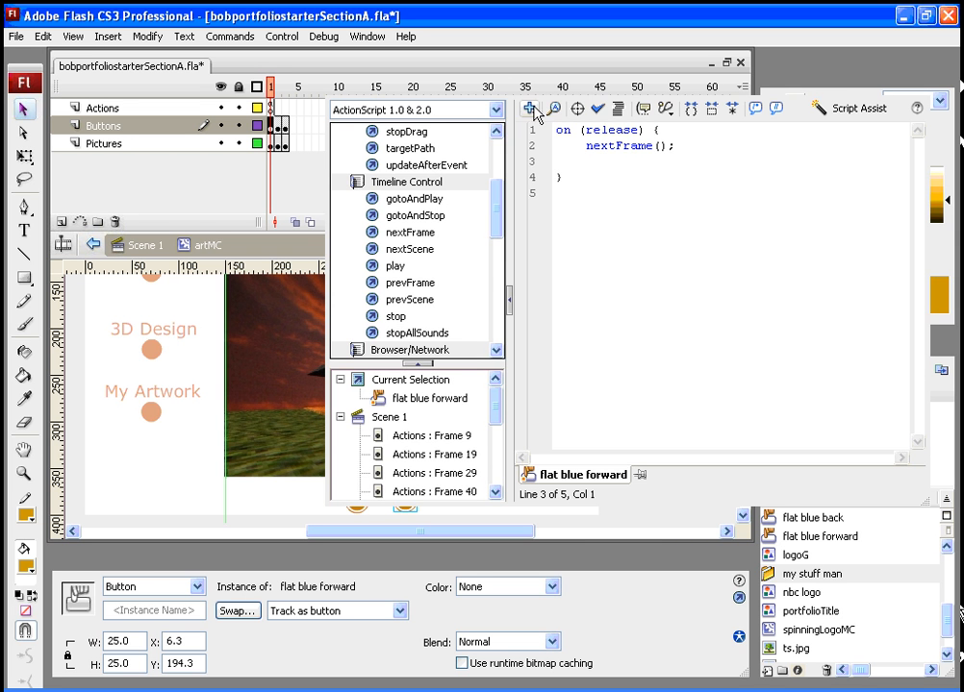
{"action": "left_click_drag", "start_coordinate": [537, 87], "coordinate": [681, 88]}
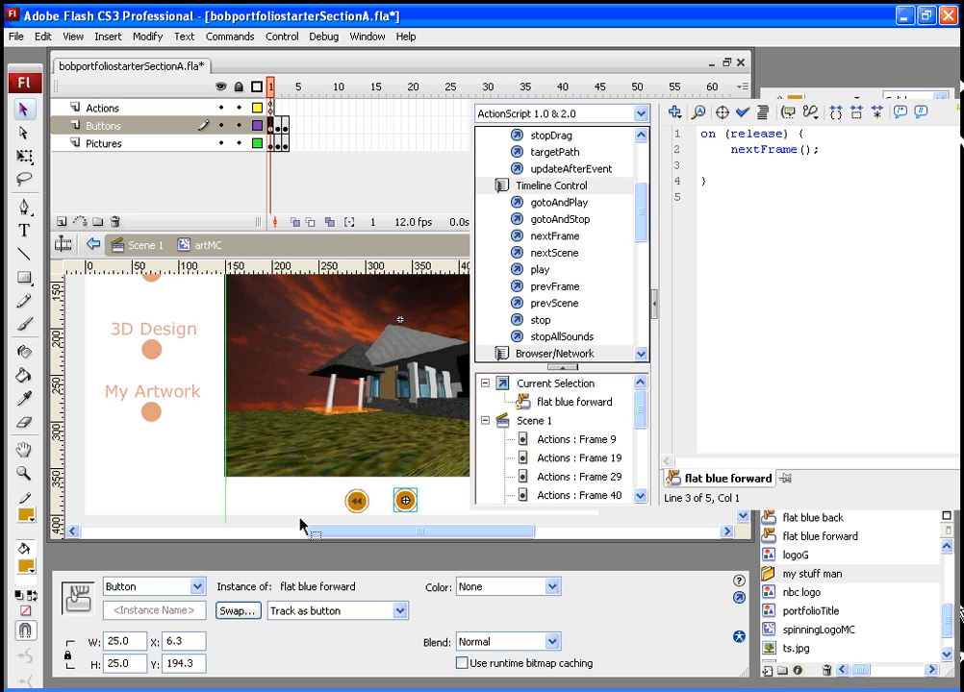
{"action": "left_click", "coordinate": [358, 502]}
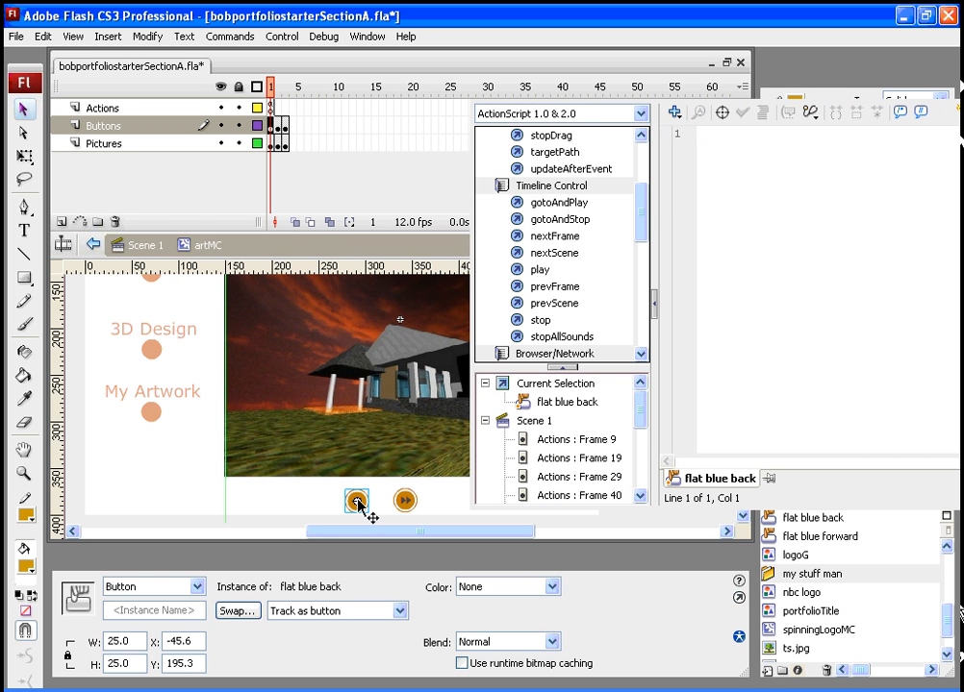
{"action": "left_click_drag", "start_coordinate": [641, 204], "coordinate": [642, 166]}
{"action": "left_click", "coordinate": [540, 173]}
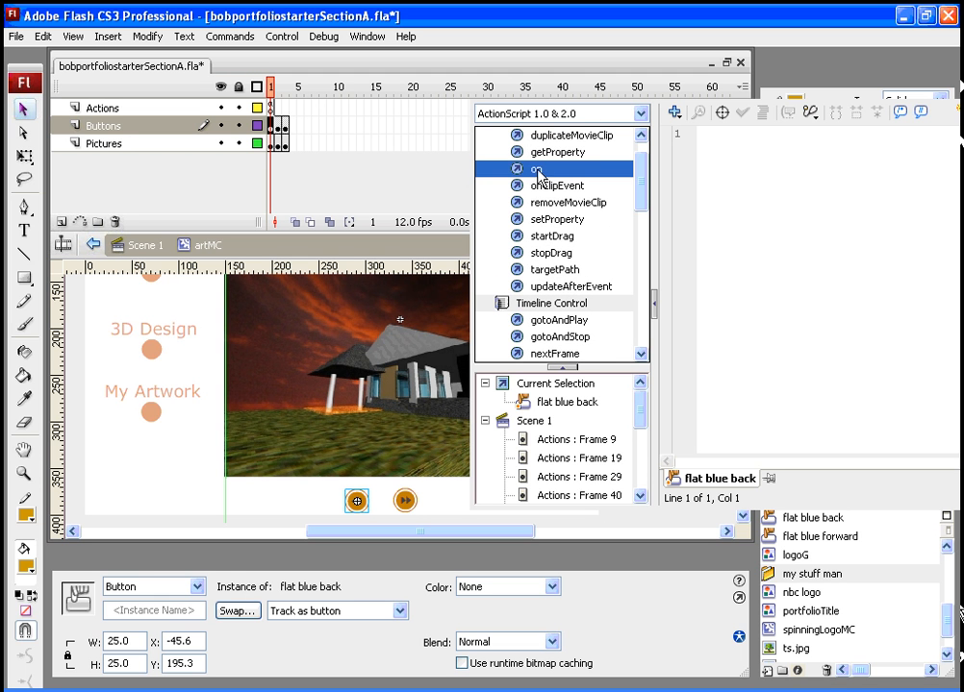
{"action": "double_click", "coordinate": [544, 176]}
{"action": "double_click", "coordinate": [779, 164]}
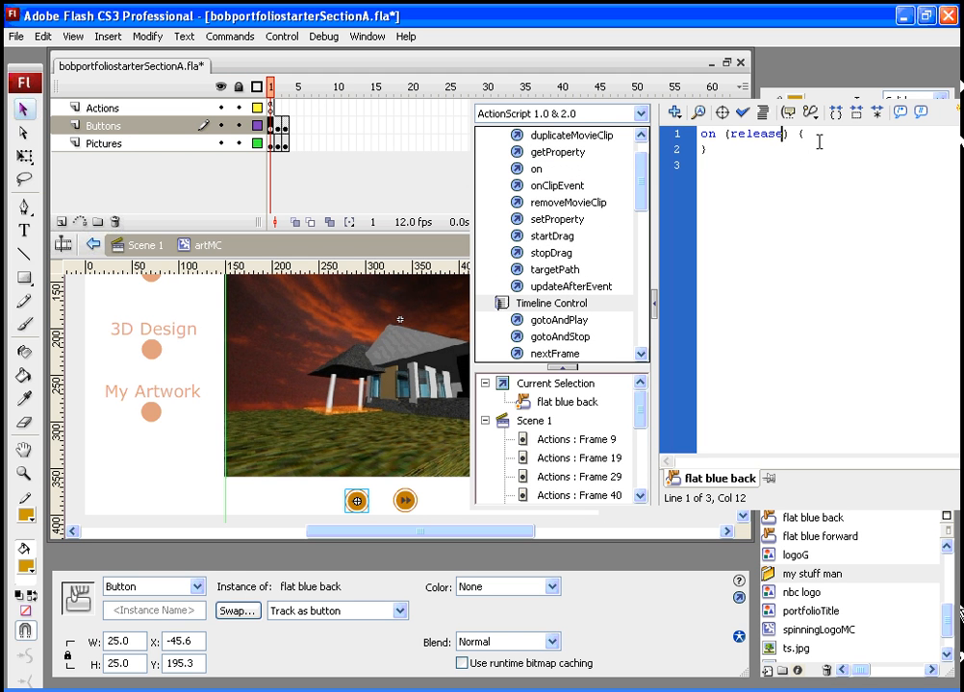
{"action": "key", "text": "Return"}
{"action": "scroll", "coordinate": [577, 252], "scroll_direction": "down", "scroll_amount": 3}
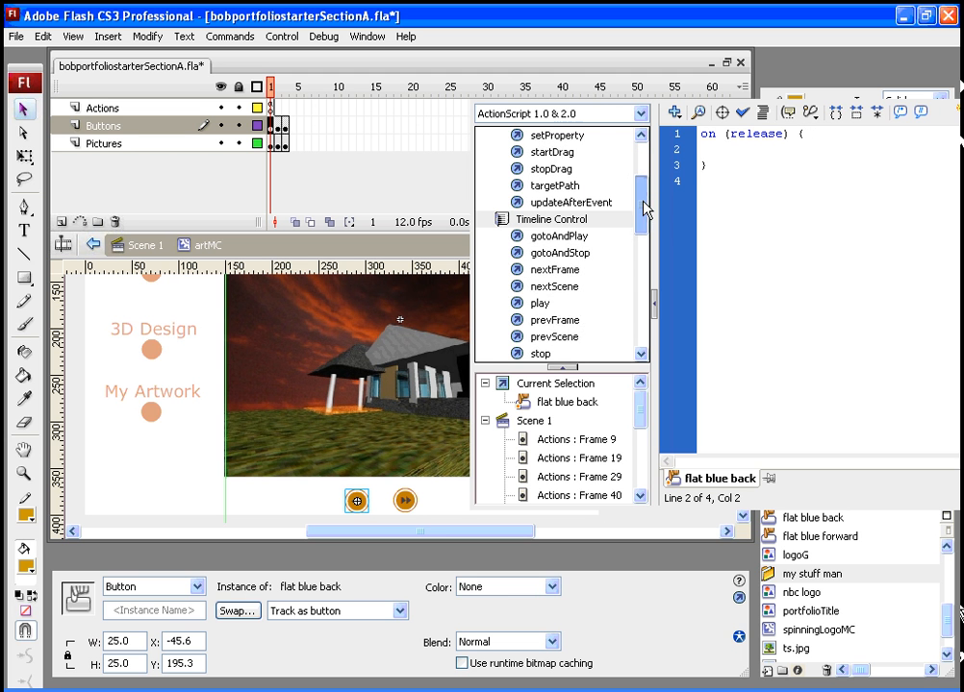
{"action": "double_click", "coordinate": [552, 287]}
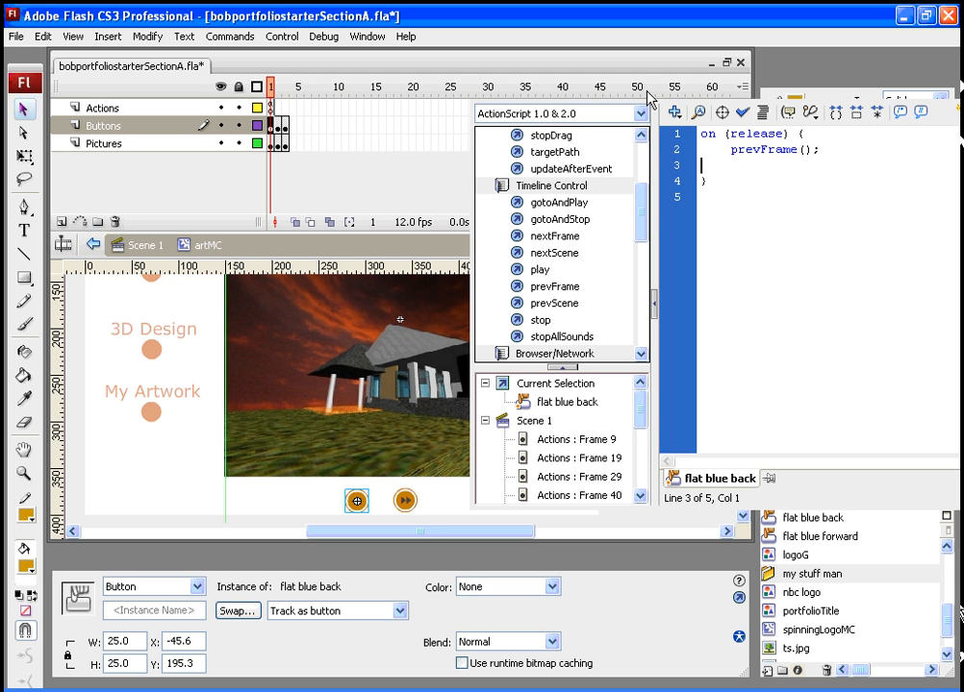
{"action": "left_click_drag", "start_coordinate": [650, 92], "coordinate": [603, 102]}
{"action": "left_click_drag", "start_coordinate": [933, 102], "coordinate": [864, 111]}
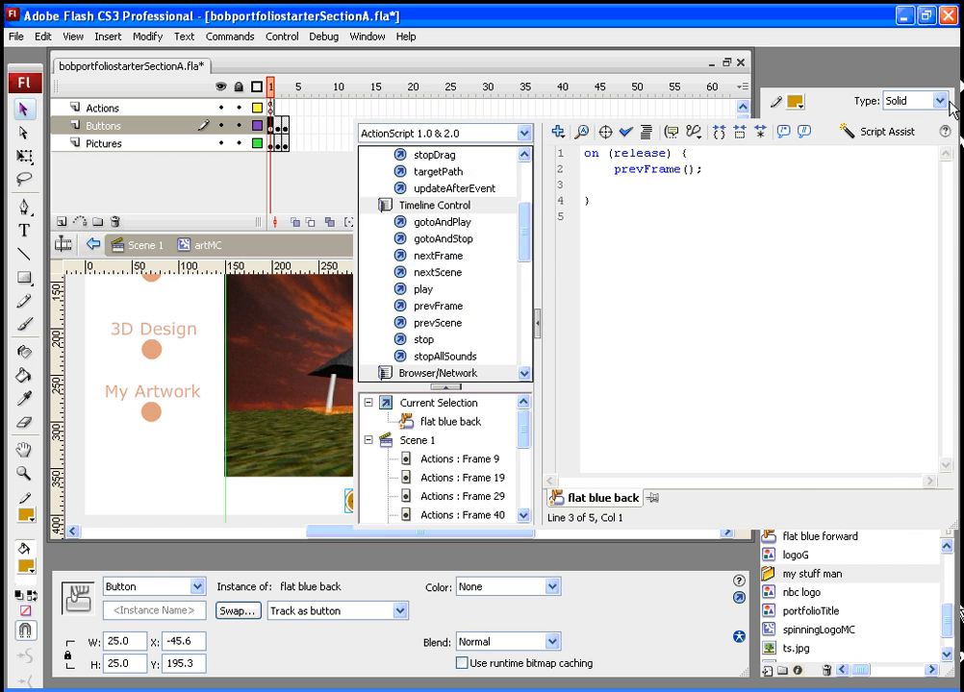
{"action": "left_click", "coordinate": [951, 108]}
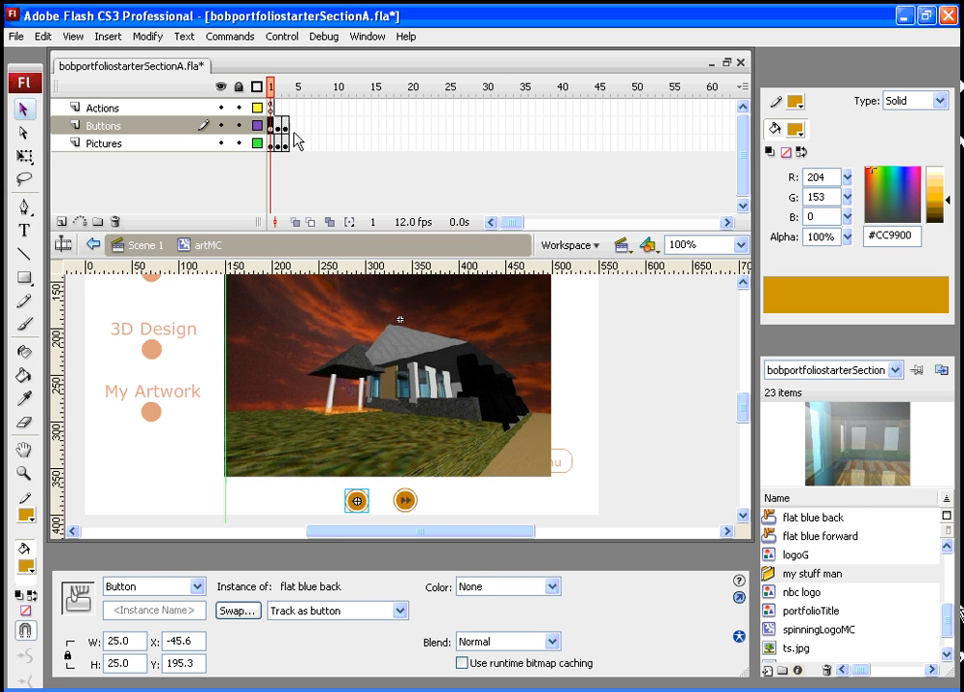
- Inspect the back and forward buttons and the forward button's script across frames 1 to 3 of the Buttons layer
{"action": "left_click", "coordinate": [410, 504]}
{"action": "left_click", "coordinate": [364, 499]}
{"action": "left_click", "coordinate": [275, 126]}
{"action": "left_click", "coordinate": [281, 128]}
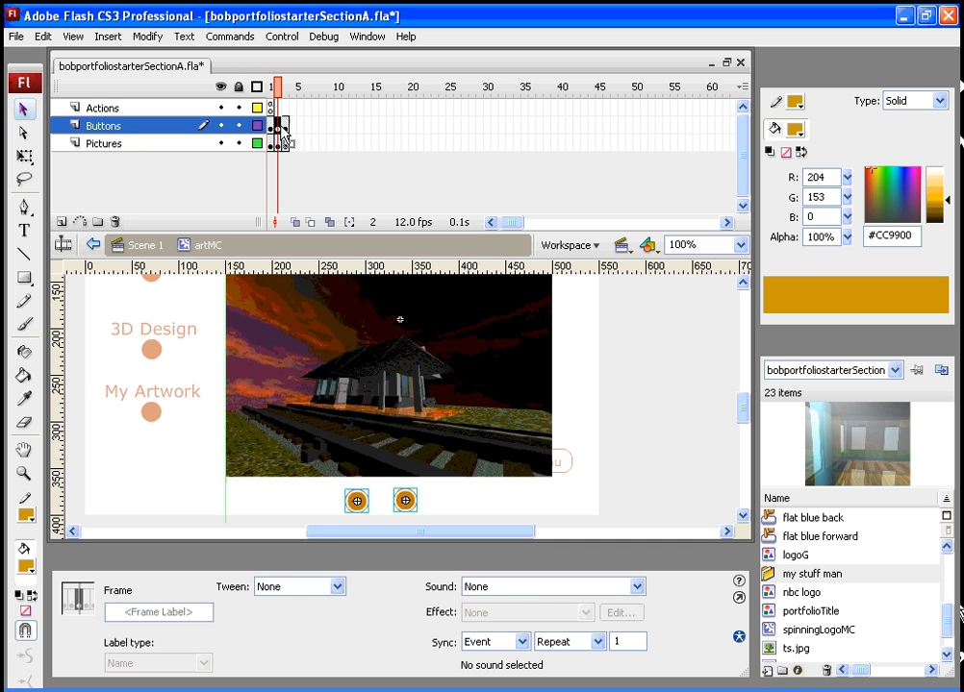
{"action": "left_click", "coordinate": [287, 130]}
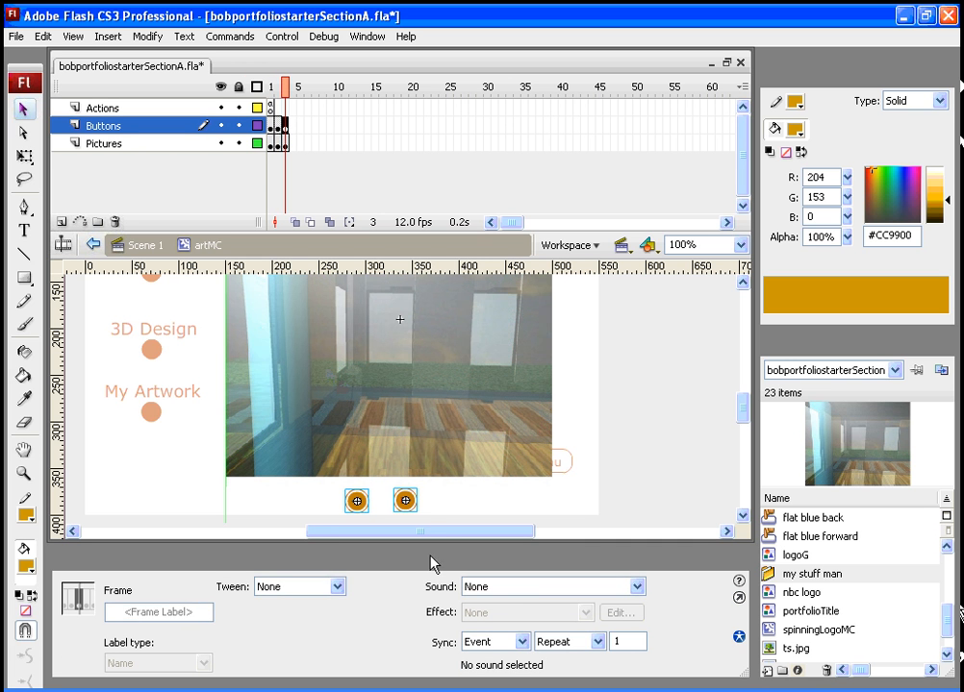
{"action": "left_click", "coordinate": [408, 502]}
{"action": "left_click", "coordinate": [462, 507]}
{"action": "left_click", "coordinate": [405, 502]}
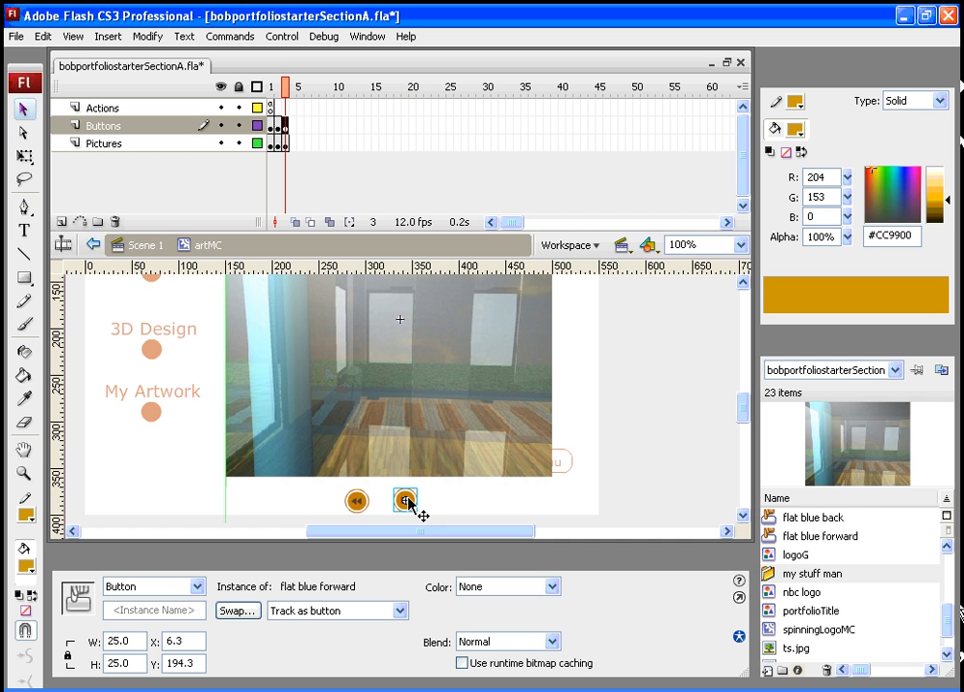
{"action": "key", "text": "F9"}
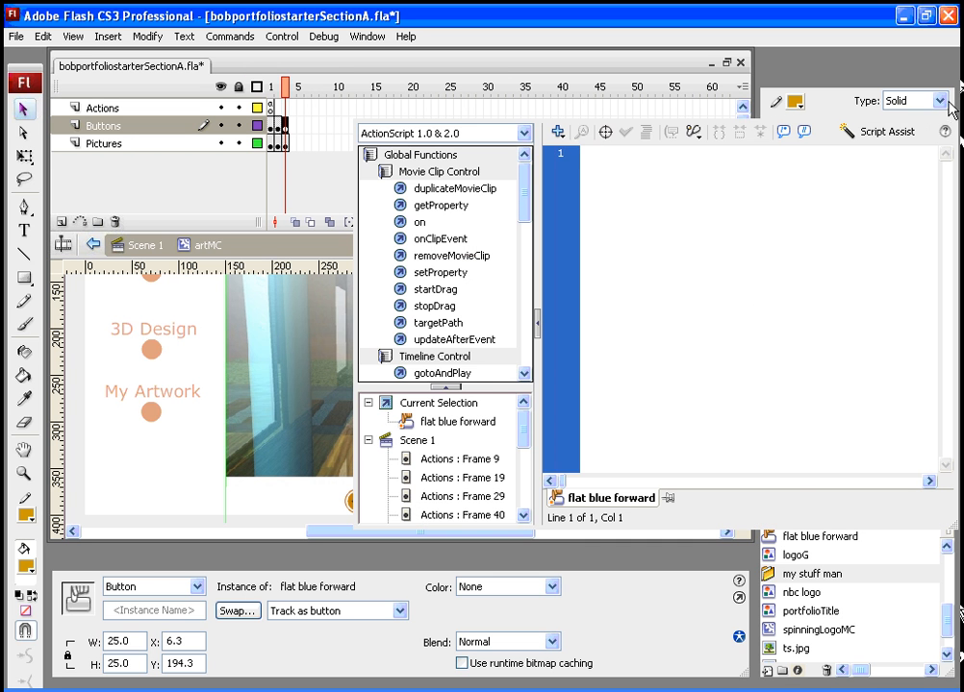
{"action": "key", "text": "F9"}
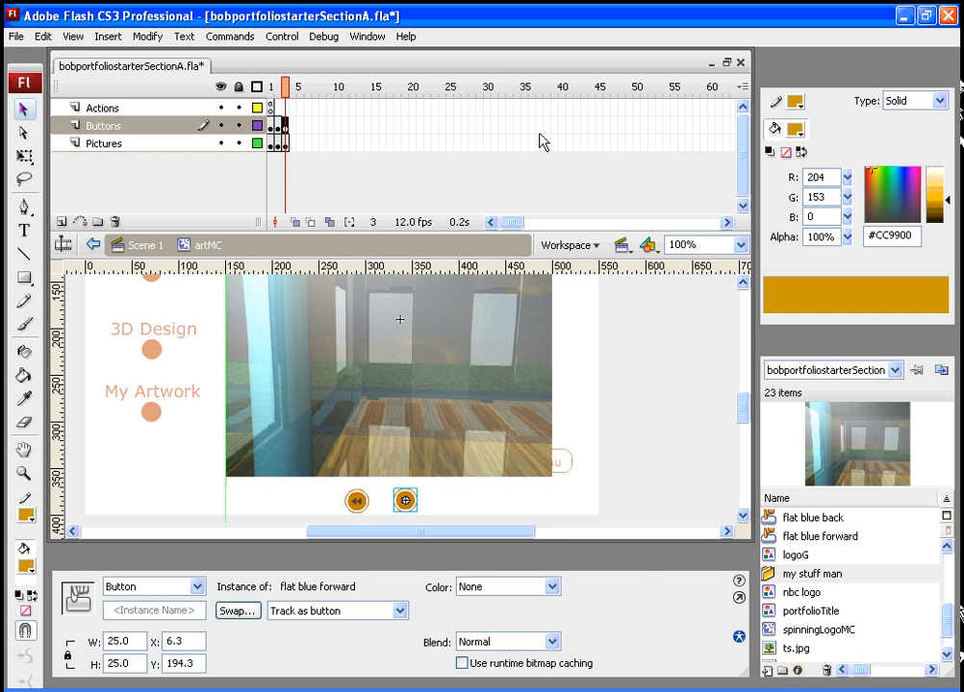
- Remove the extra frames from the Buttons layer, then insert keyframes again at frames 3 and 2
{"action": "left_click", "coordinate": [282, 127]}
{"action": "right_click", "coordinate": [285, 126]}
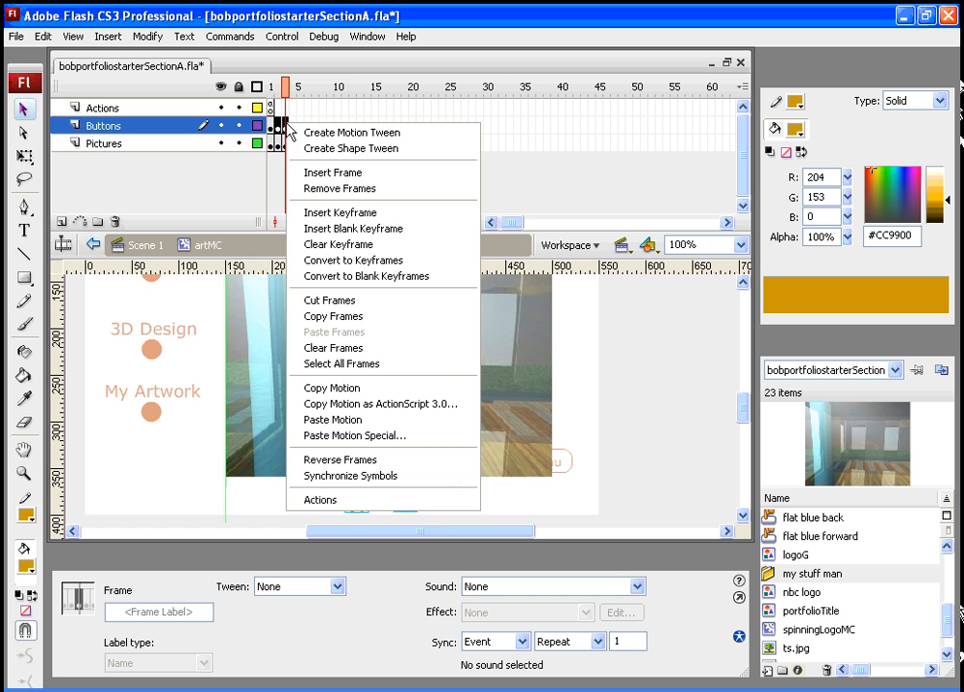
{"action": "left_click", "coordinate": [304, 191]}
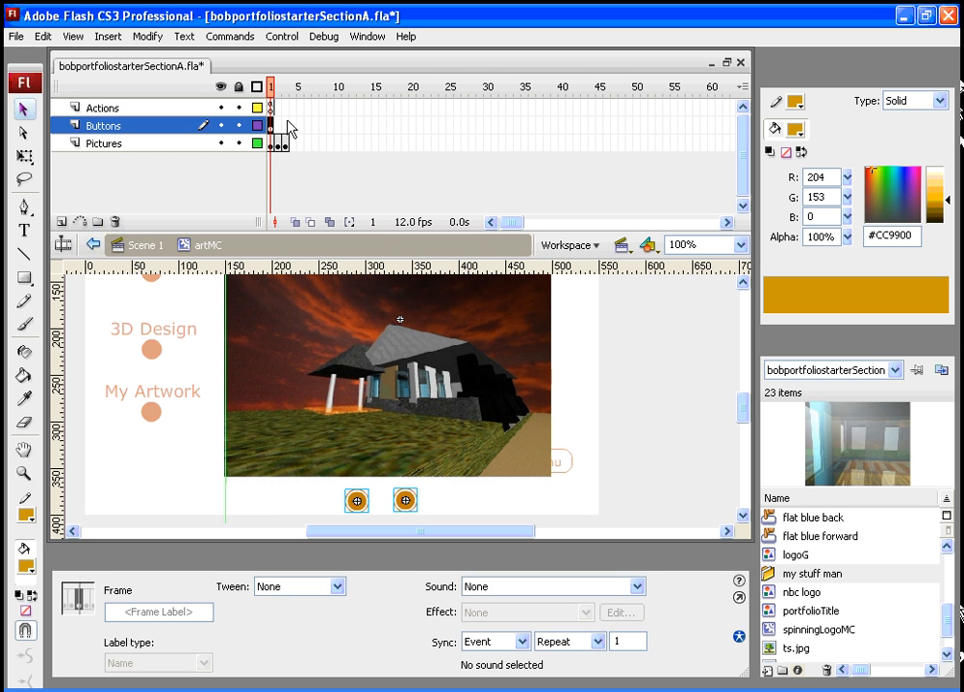
{"action": "left_click", "coordinate": [285, 126]}
{"action": "right_click", "coordinate": [288, 128]}
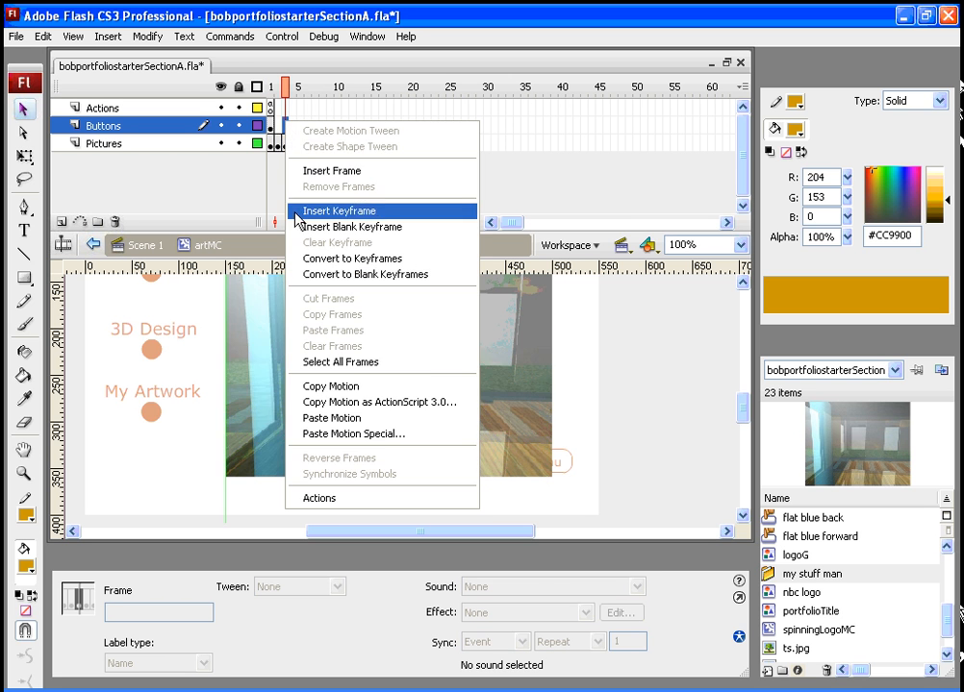
{"action": "left_click", "coordinate": [339, 210]}
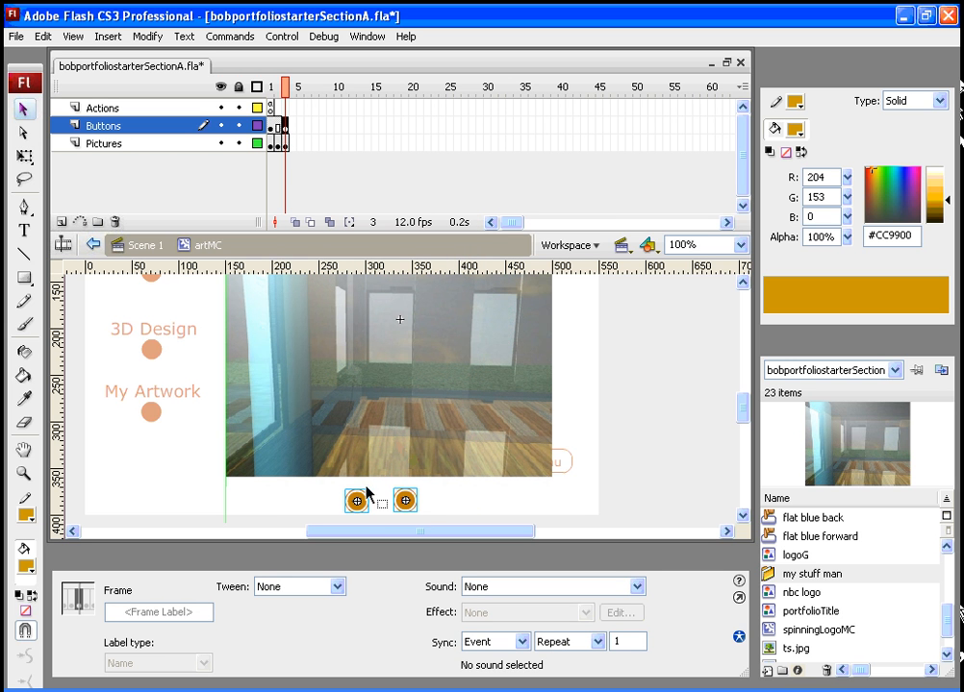
{"action": "left_click", "coordinate": [279, 128]}
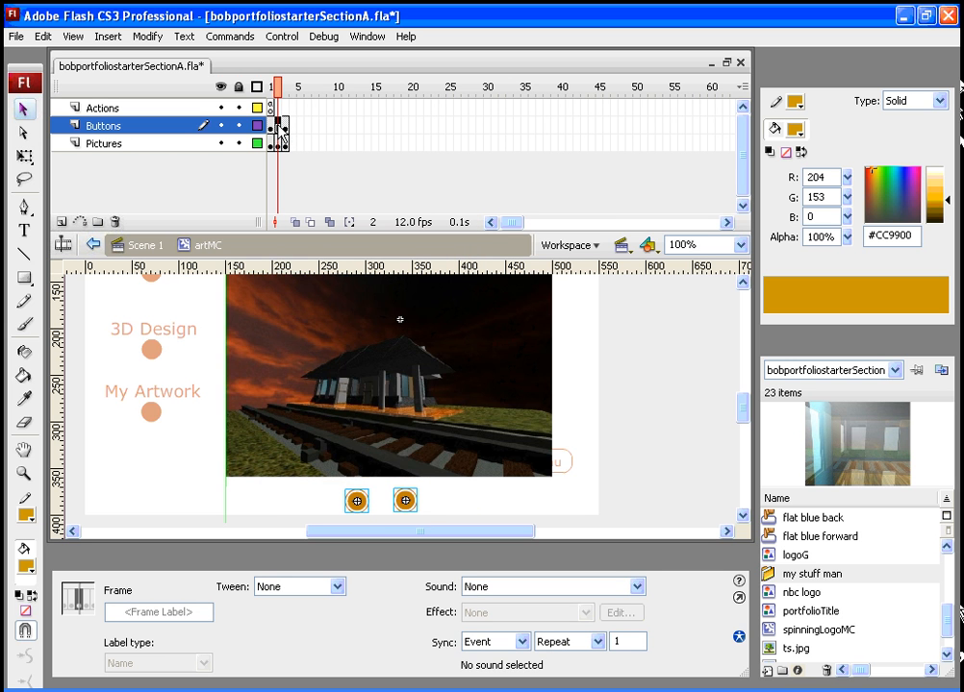
{"action": "right_click", "coordinate": [279, 131]}
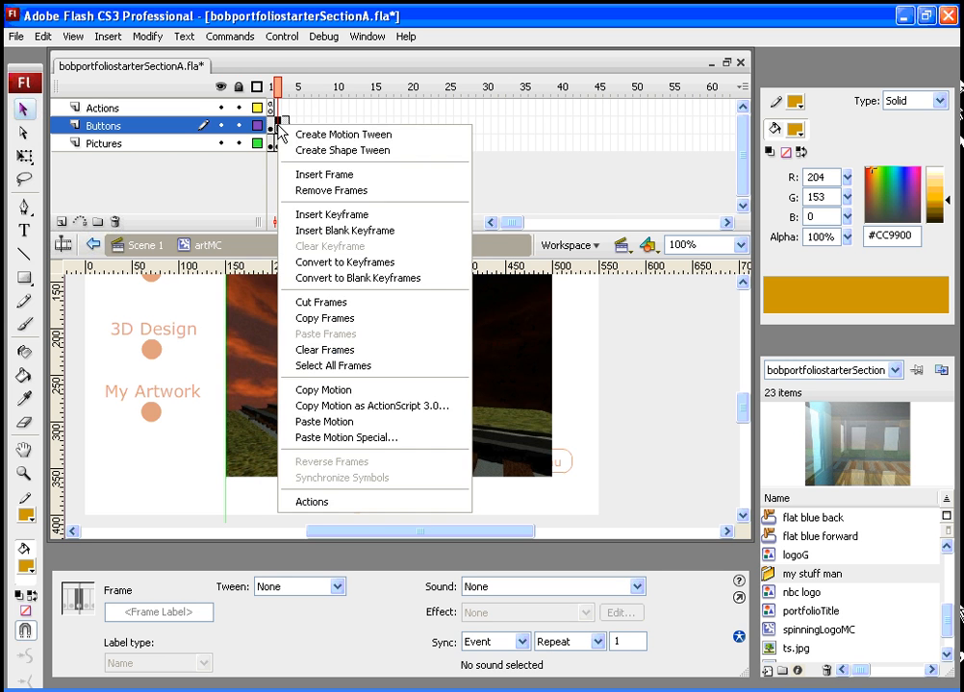
{"action": "left_click", "coordinate": [320, 214]}
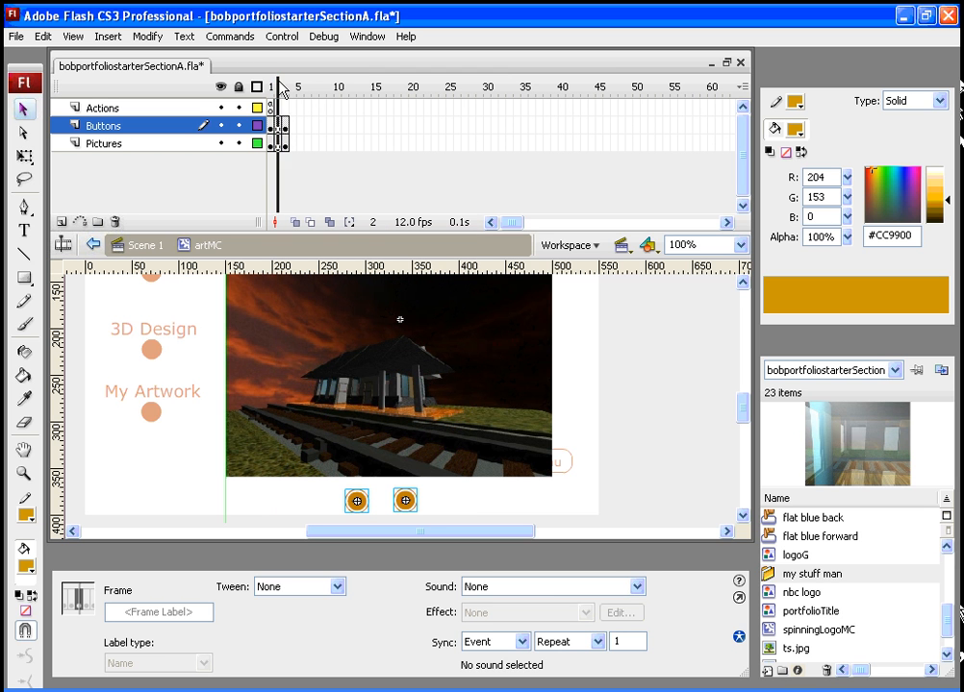
- Delete the back button from frame 1 of the Buttons layer
{"action": "left_click", "coordinate": [281, 89]}
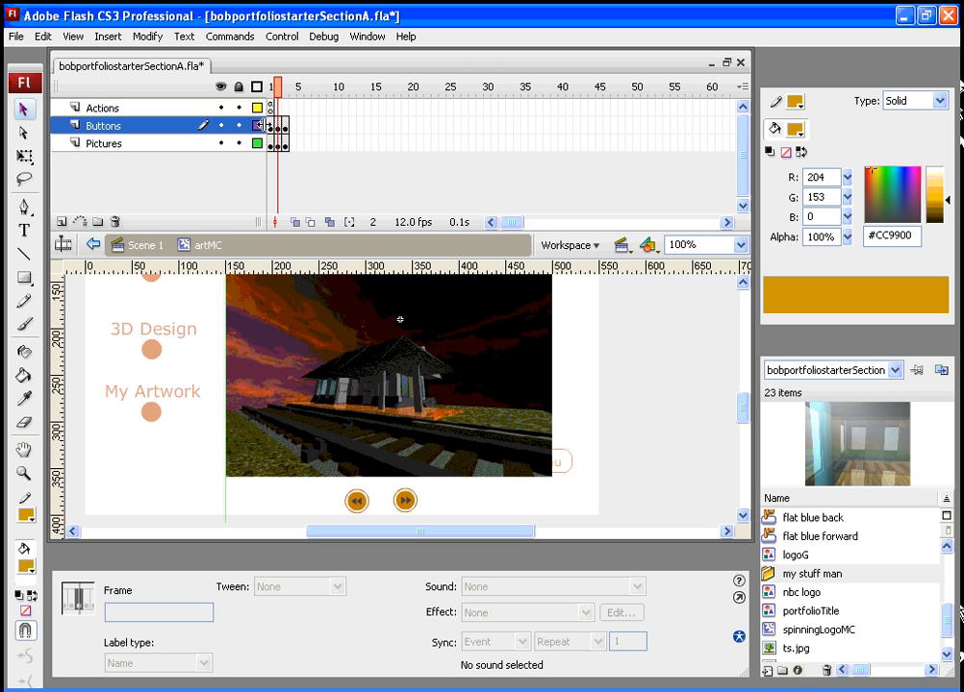
{"action": "left_click_drag", "start_coordinate": [280, 91], "coordinate": [273, 130]}
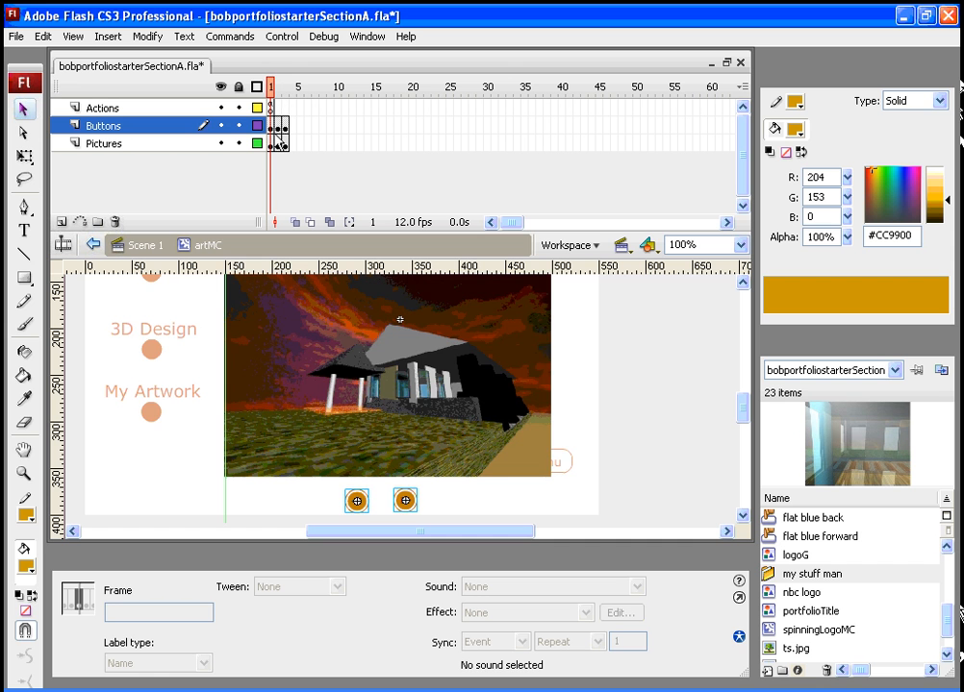
{"action": "left_click", "coordinate": [317, 505]}
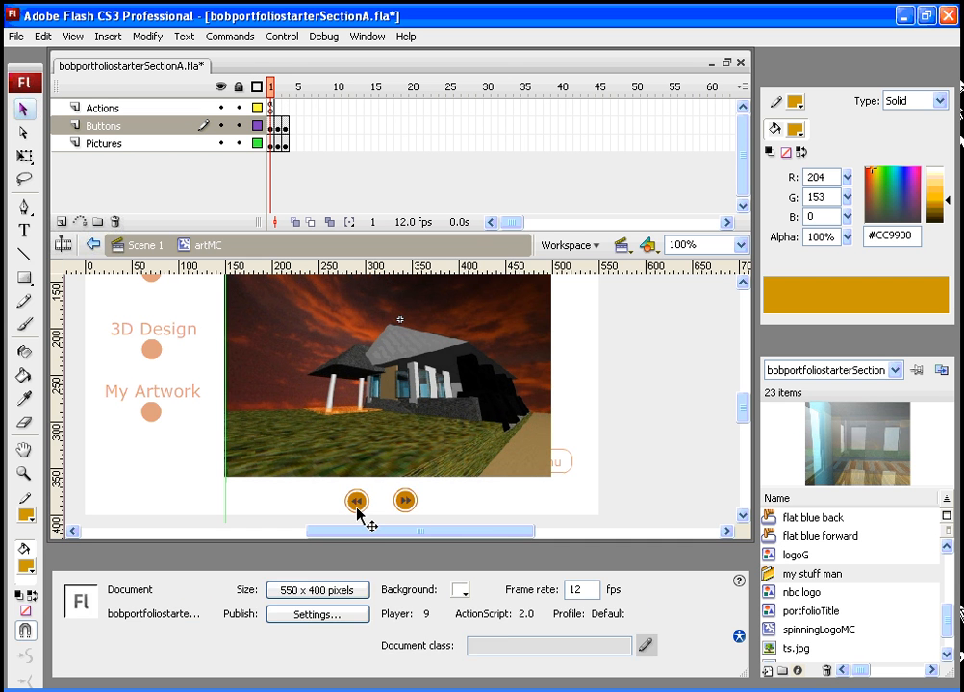
{"action": "left_click", "coordinate": [356, 500]}
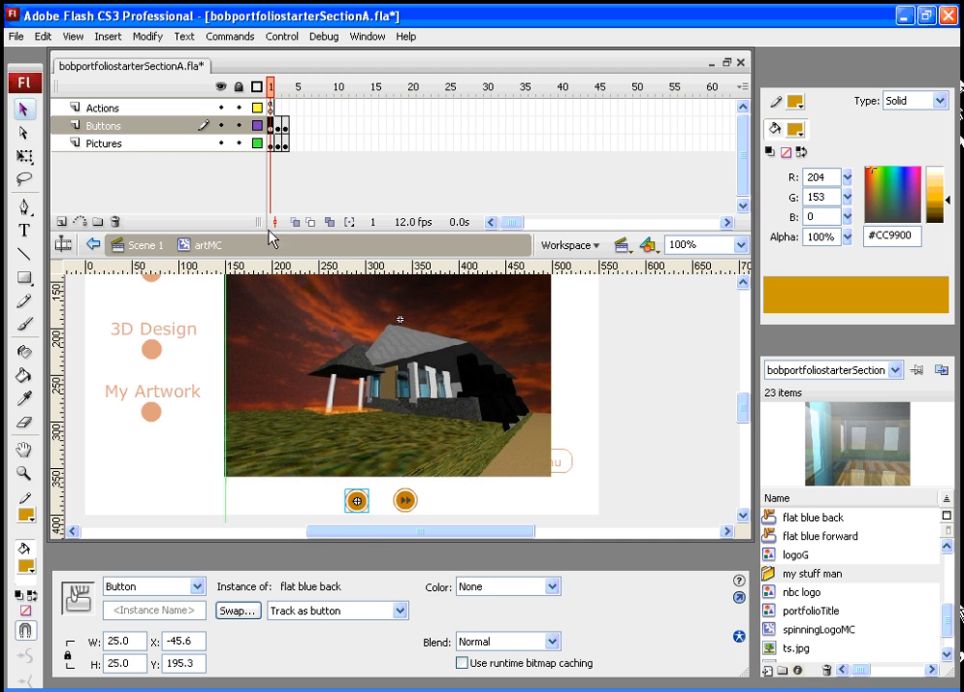
{"action": "key", "text": "Delete"}
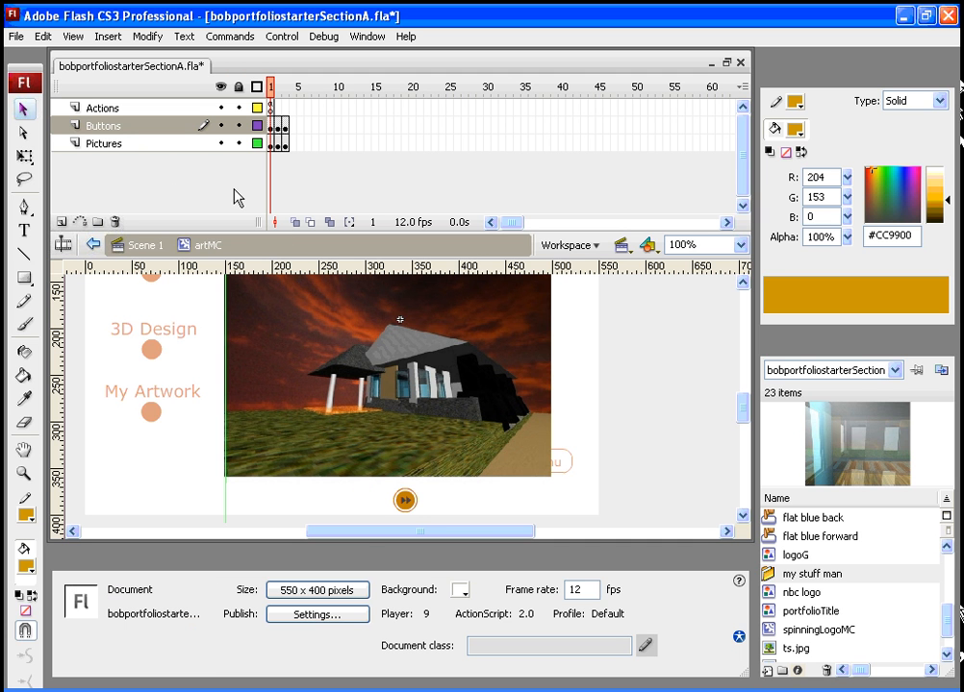
- Delete the forward button from frame 3 of the Buttons layer inside artMC
{"action": "left_click_drag", "start_coordinate": [275, 88], "coordinate": [286, 88]}
{"action": "left_click", "coordinate": [437, 495]}
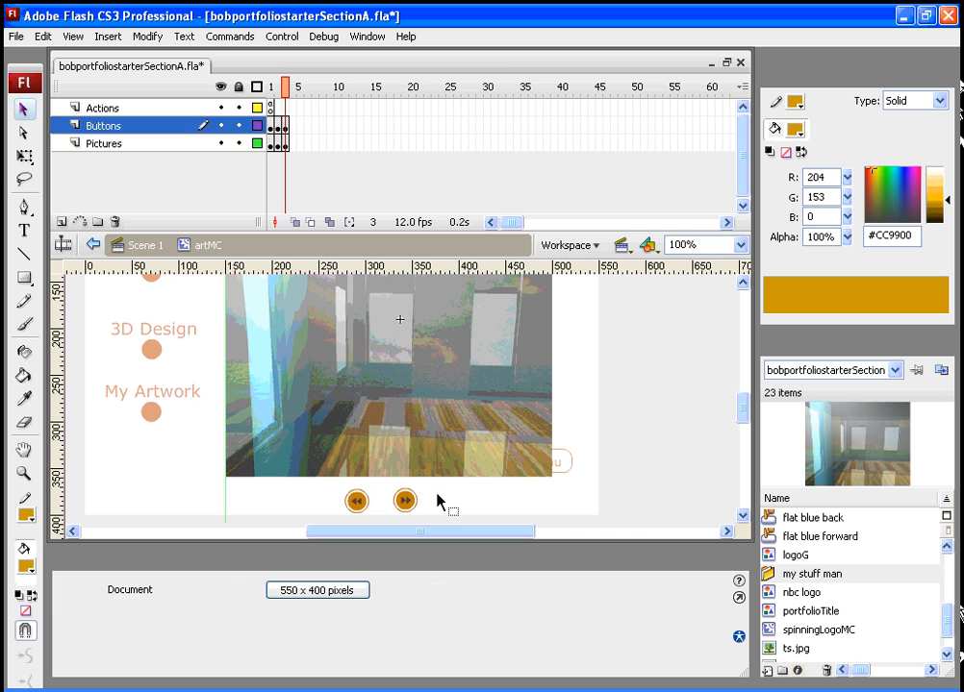
{"action": "left_click", "coordinate": [407, 502]}
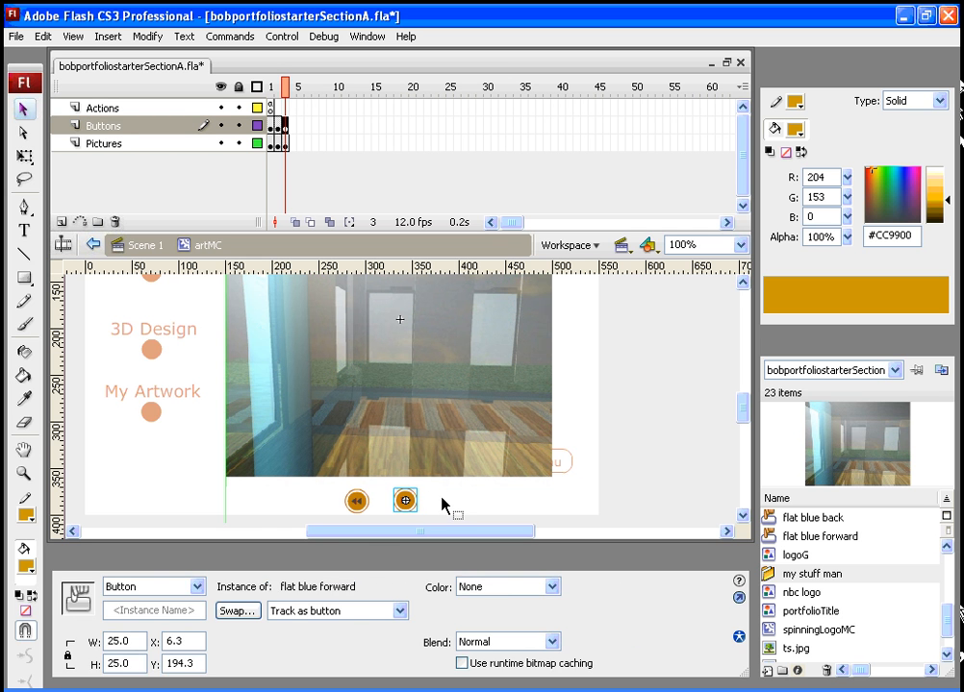
{"action": "key", "text": "Delete"}
{"action": "left_click", "coordinate": [278, 87]}
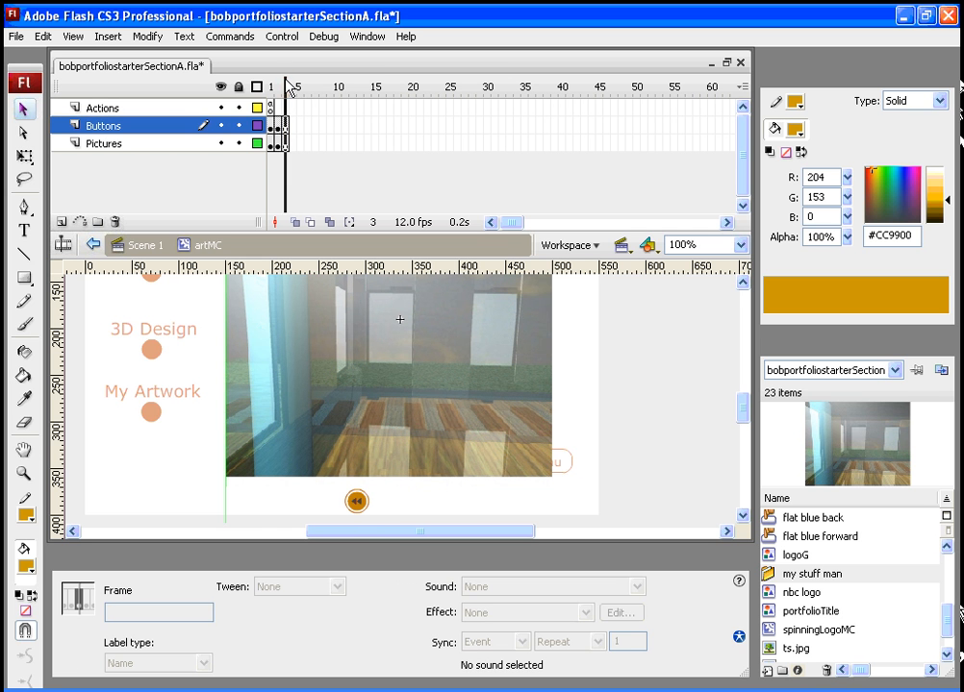
{"action": "left_click", "coordinate": [270, 87]}
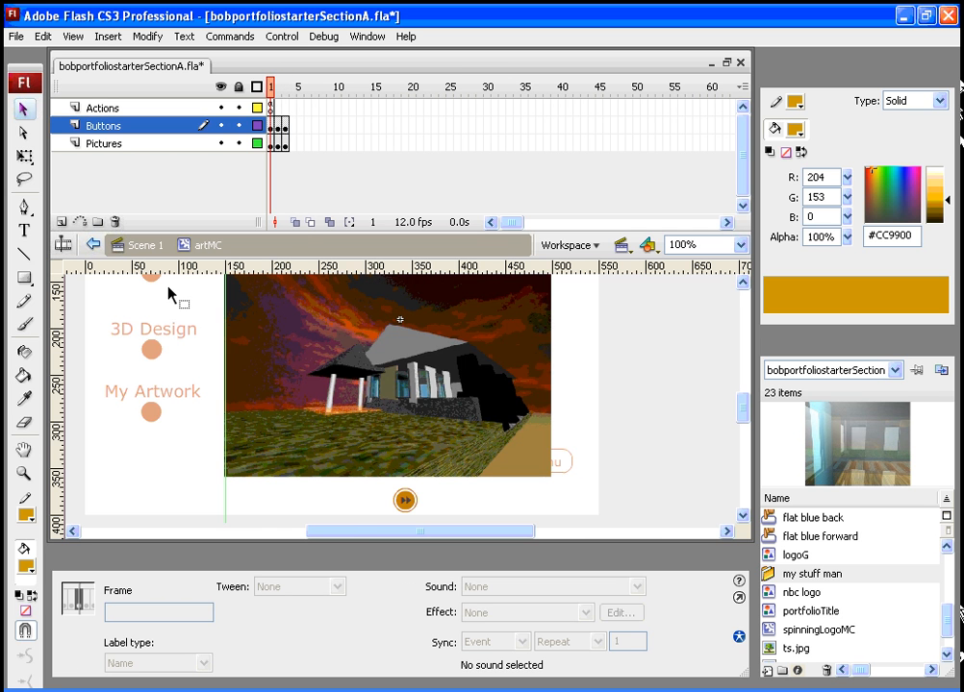
- Return to Scene 1 and test the movie, paging forward and back through the Artwork pictures with the buttons
{"action": "left_click", "coordinate": [143, 246]}
{"action": "key", "text": "ctrl+Return"}
{"action": "left_click", "coordinate": [289, 451]}
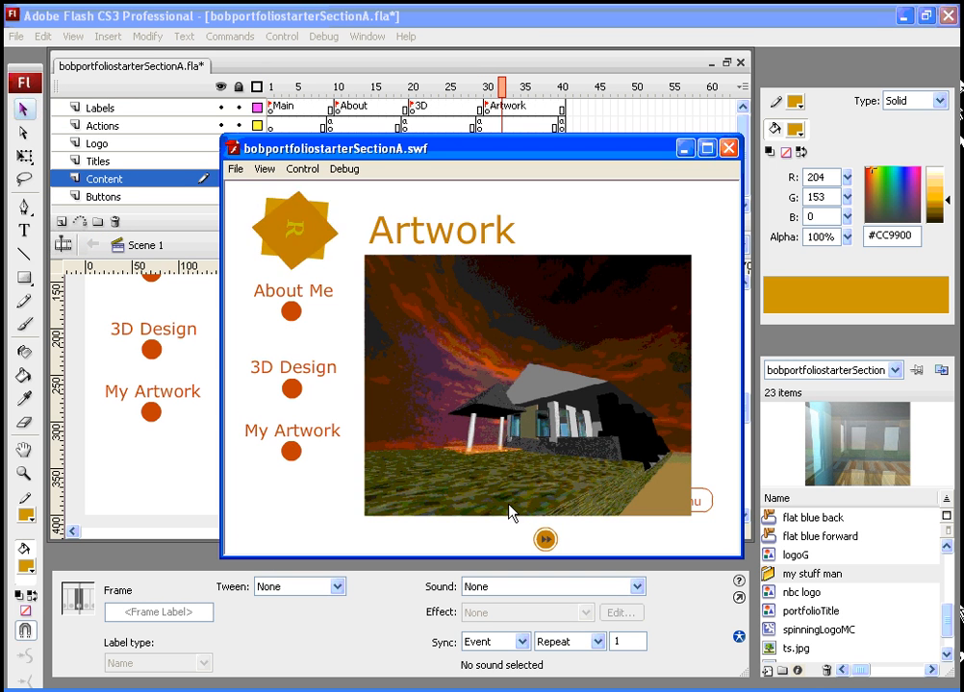
{"action": "left_click", "coordinate": [544, 540]}
{"action": "left_click", "coordinate": [544, 541]}
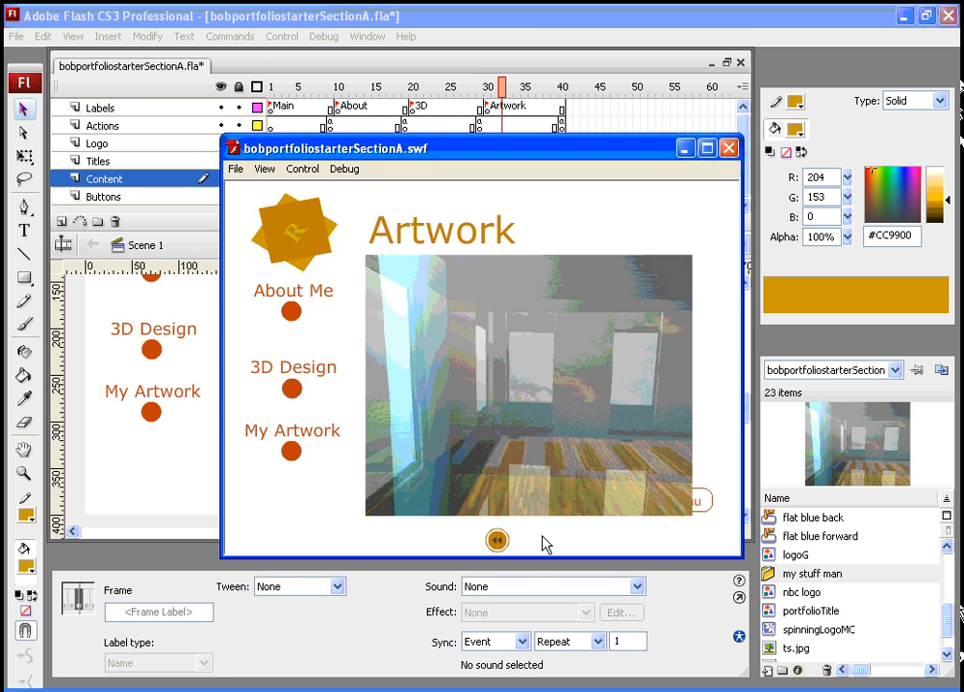
{"action": "left_click", "coordinate": [498, 541]}
{"action": "left_click", "coordinate": [500, 544]}
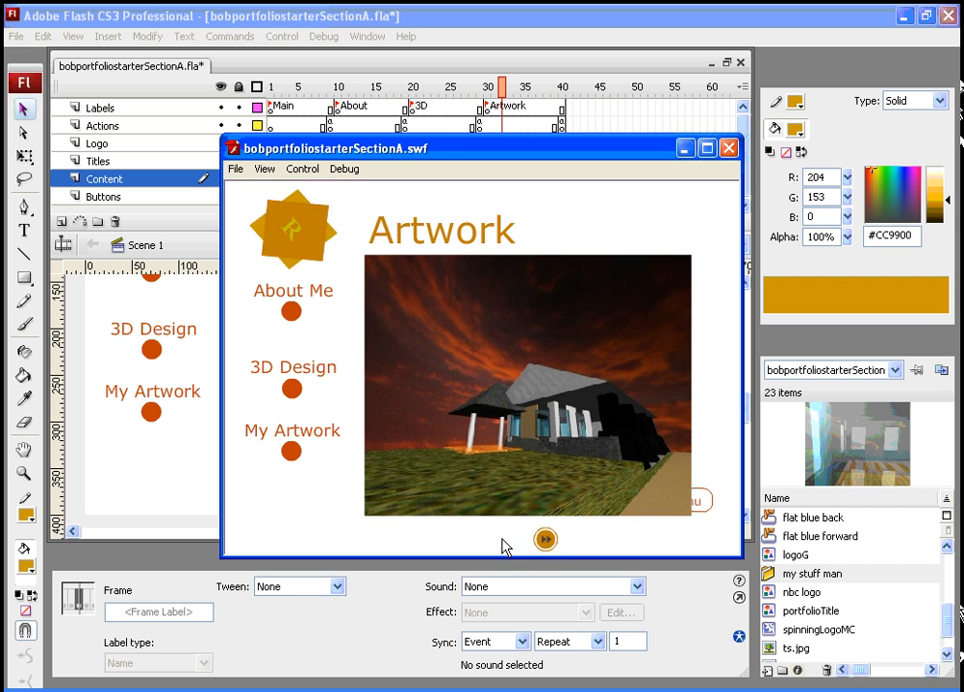
{"action": "left_click", "coordinate": [545, 547]}
{"action": "left_click", "coordinate": [544, 549]}
{"action": "left_click", "coordinate": [497, 541]}
{"action": "left_click", "coordinate": [498, 542]}
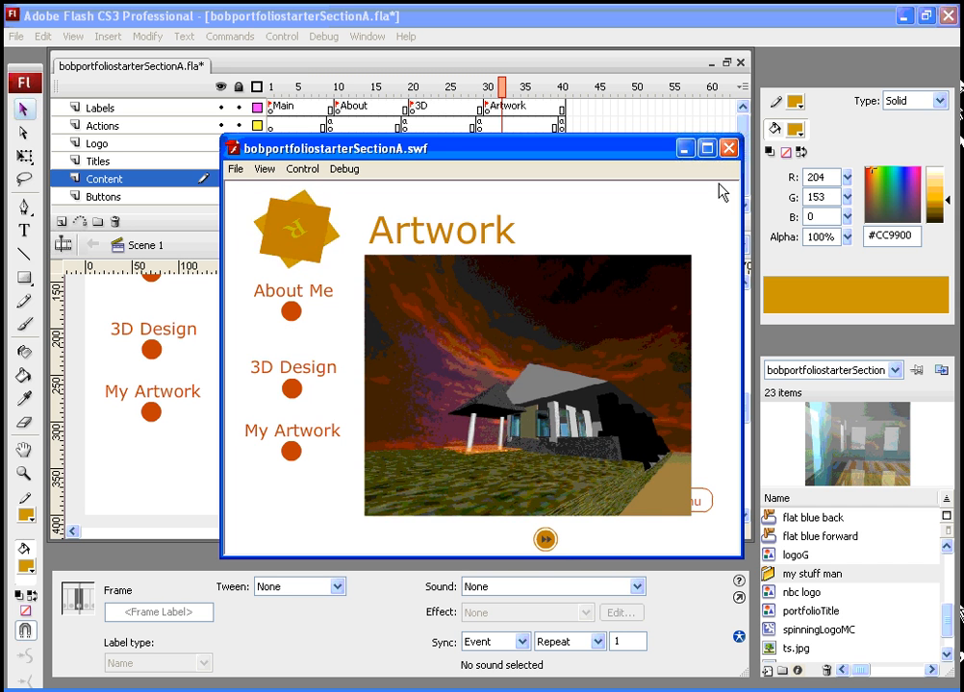
{"action": "left_click", "coordinate": [728, 148]}
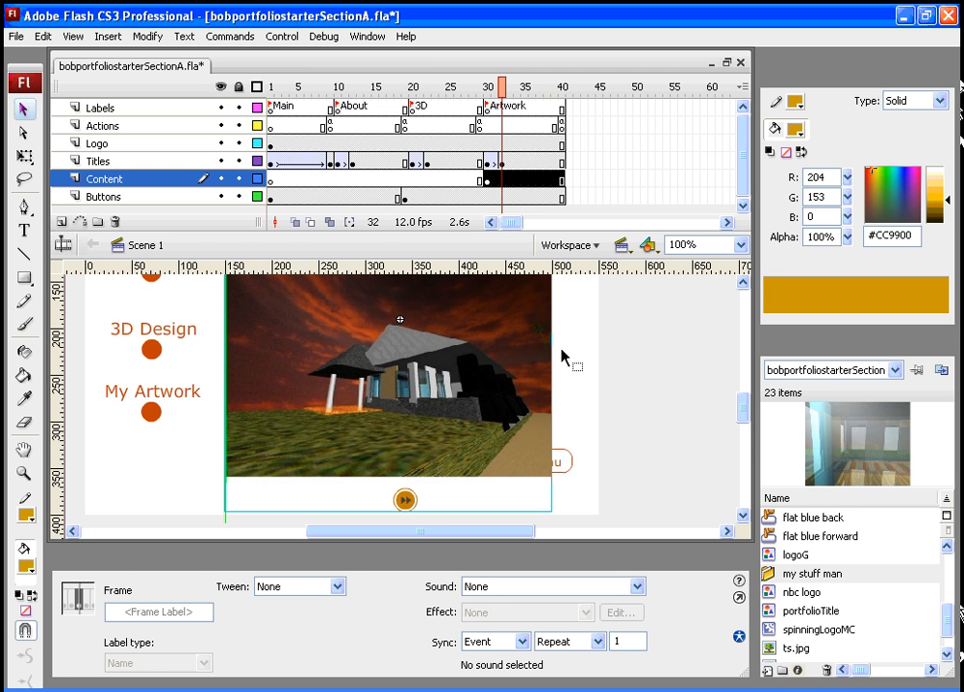
- Select frame 20 of the Content layer at the 3D section of the main timeline
{"action": "left_click", "coordinate": [385, 404]}
{"action": "scroll", "coordinate": [385, 404], "scroll_direction": "up", "scroll_amount": 3}
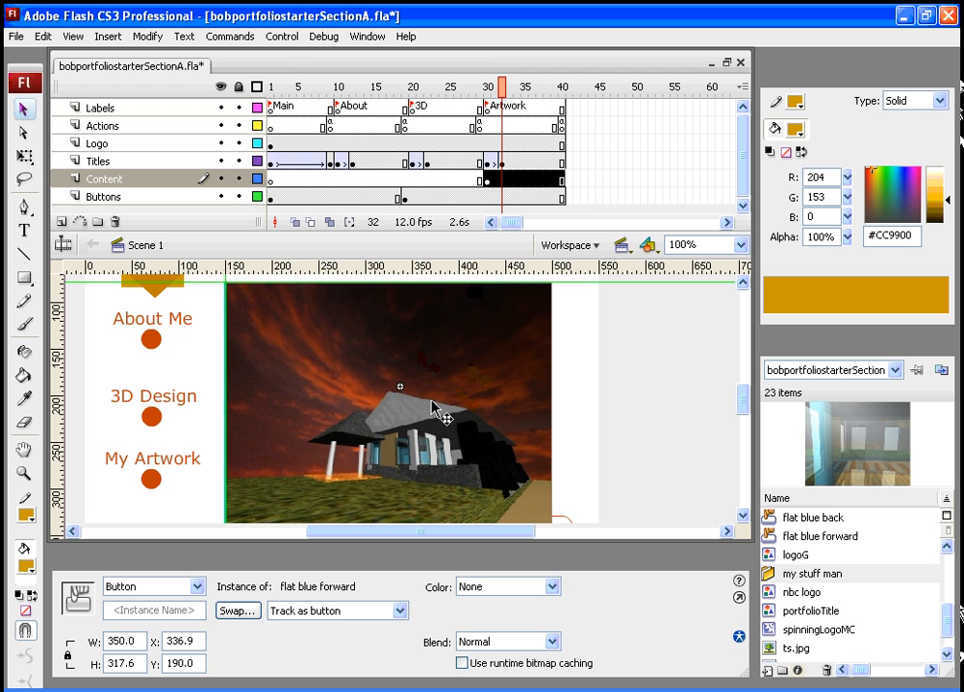
{"action": "left_click", "coordinate": [464, 87]}
{"action": "left_click_drag", "start_coordinate": [464, 87], "coordinate": [413, 86]}
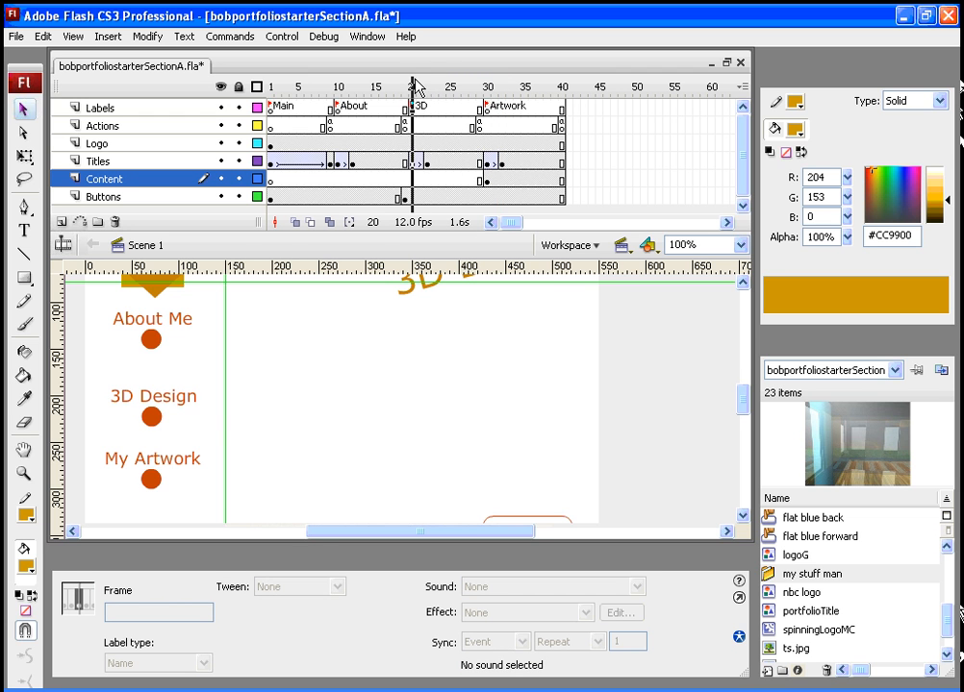
{"action": "left_click", "coordinate": [412, 179]}
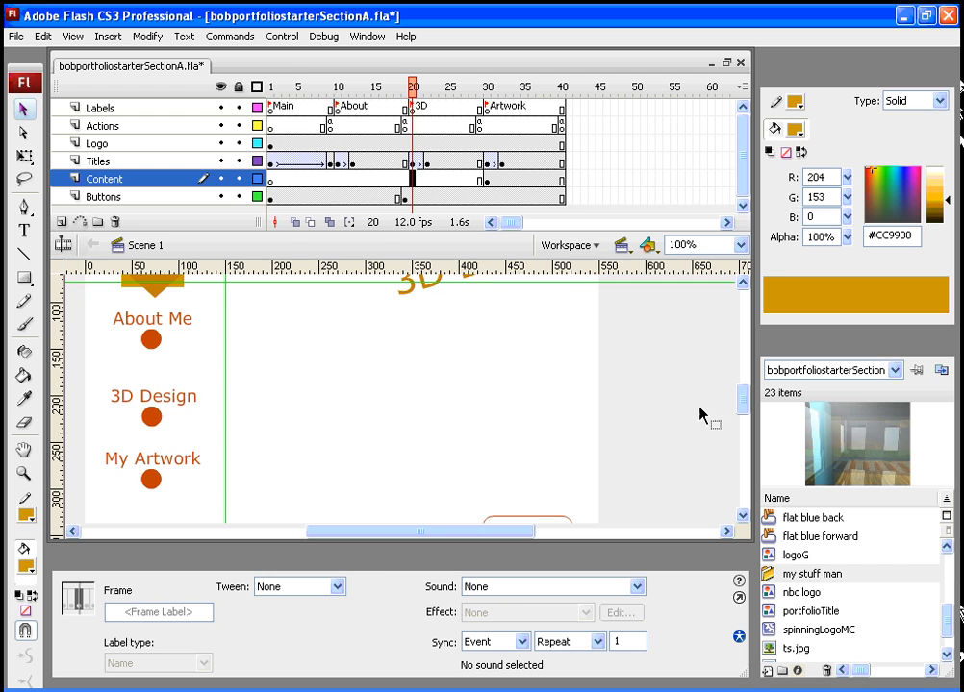
{"action": "left_click_drag", "start_coordinate": [748, 408], "coordinate": [748, 402]}
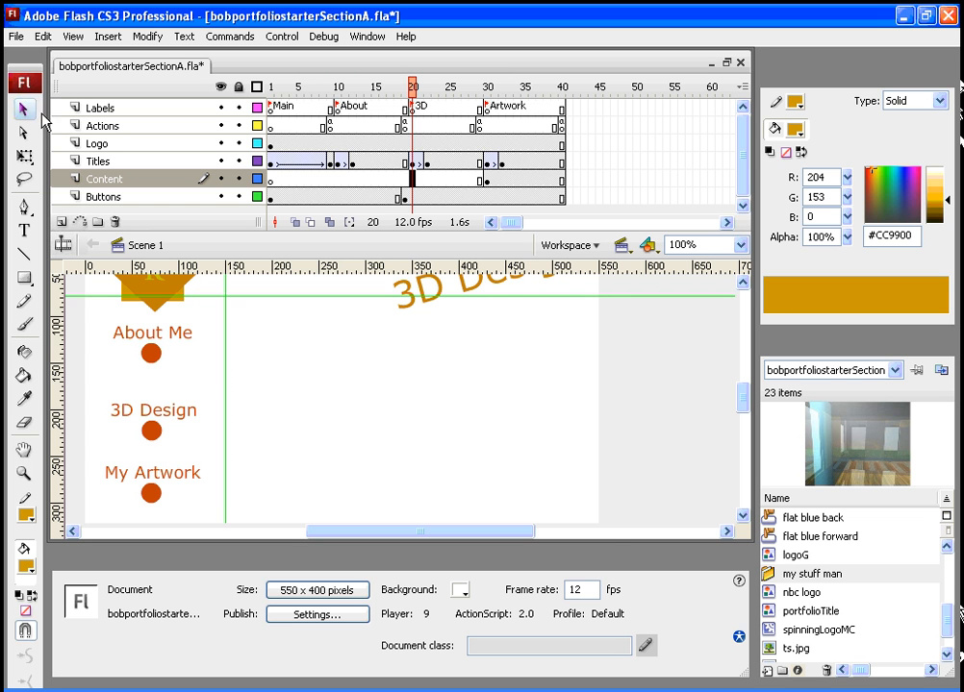
- Import to Library the file sodaanimation.avi from the Portfolio2010 folder on the network drive
{"action": "left_click", "coordinate": [16, 38]}
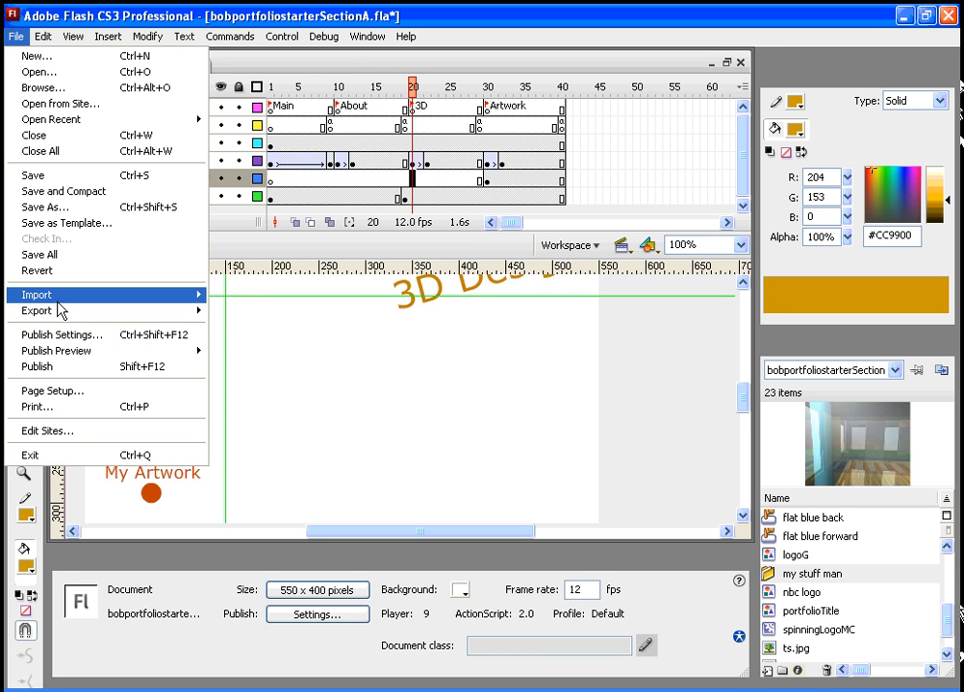
{"action": "mouse_move", "coordinate": [58, 298]}
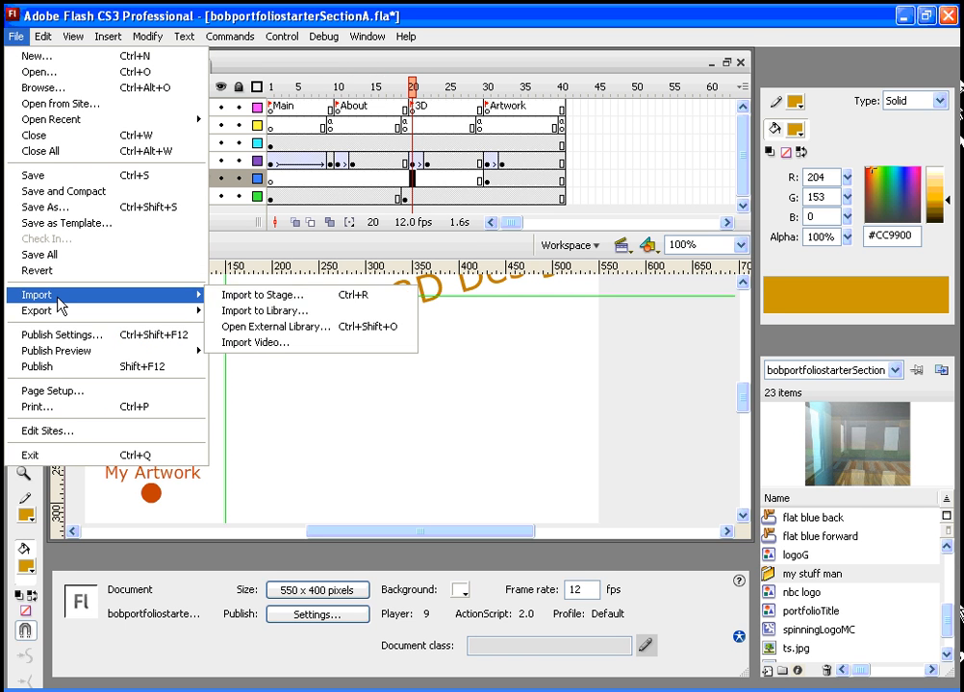
{"action": "left_click", "coordinate": [250, 312]}
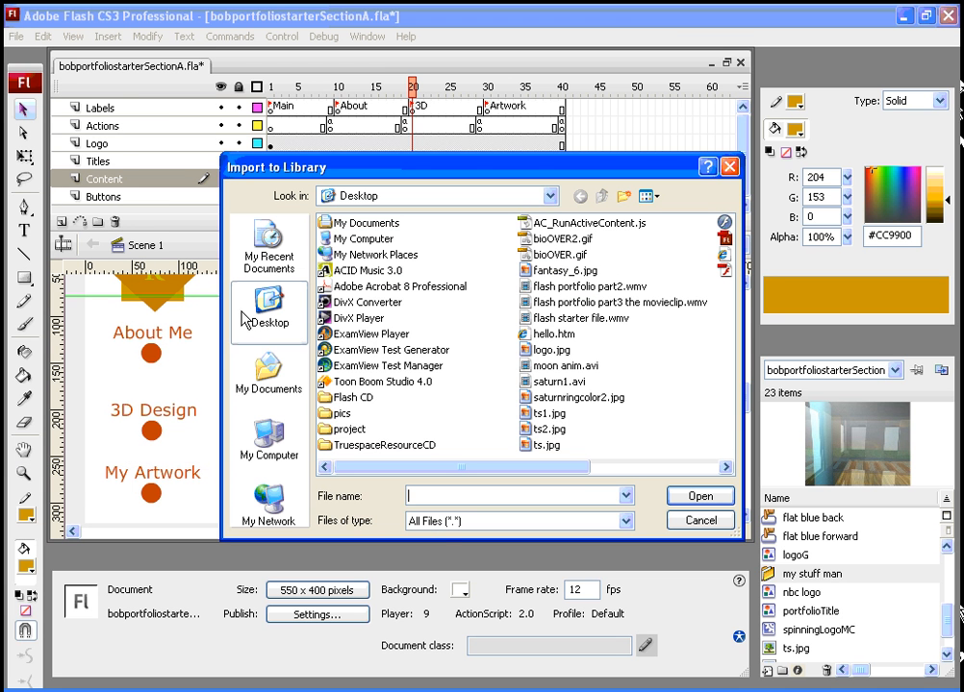
{"action": "left_click", "coordinate": [550, 197]}
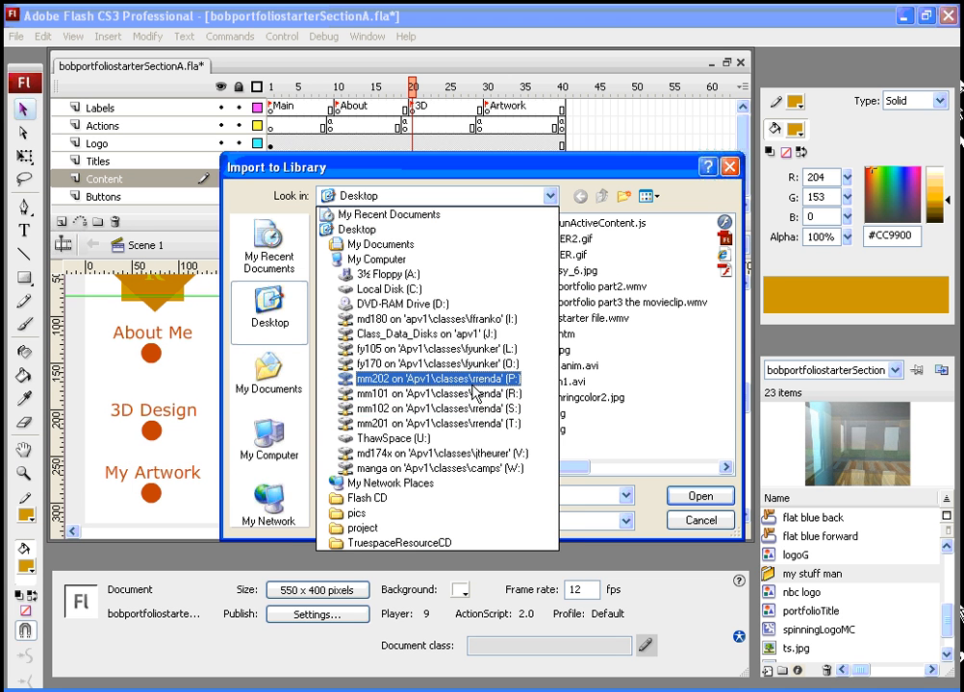
{"action": "left_click", "coordinate": [438, 379]}
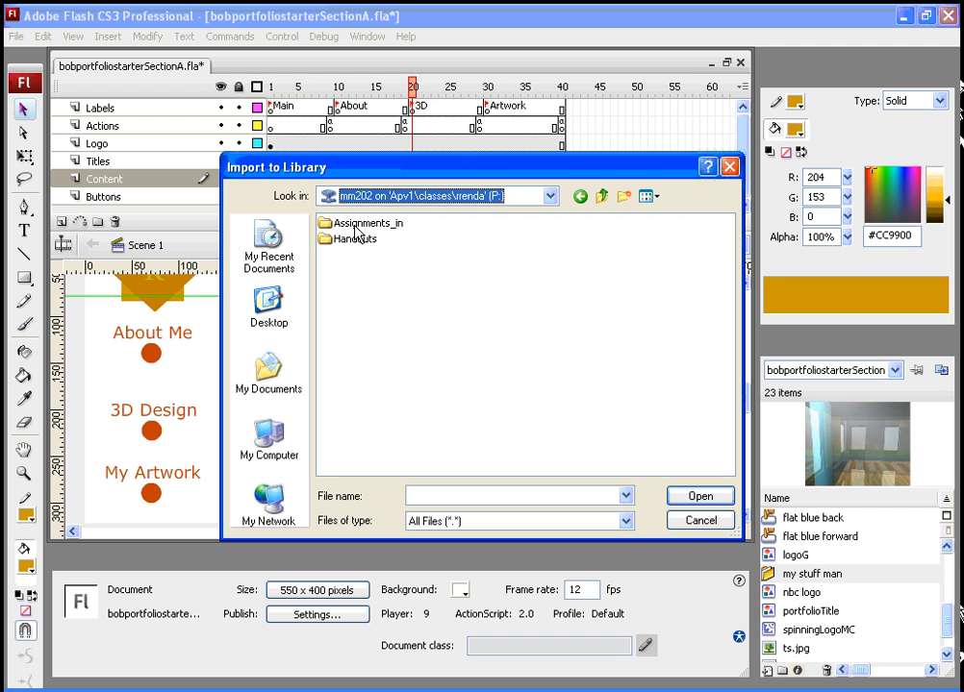
{"action": "left_click", "coordinate": [358, 229]}
{"action": "left_click", "coordinate": [366, 229]}
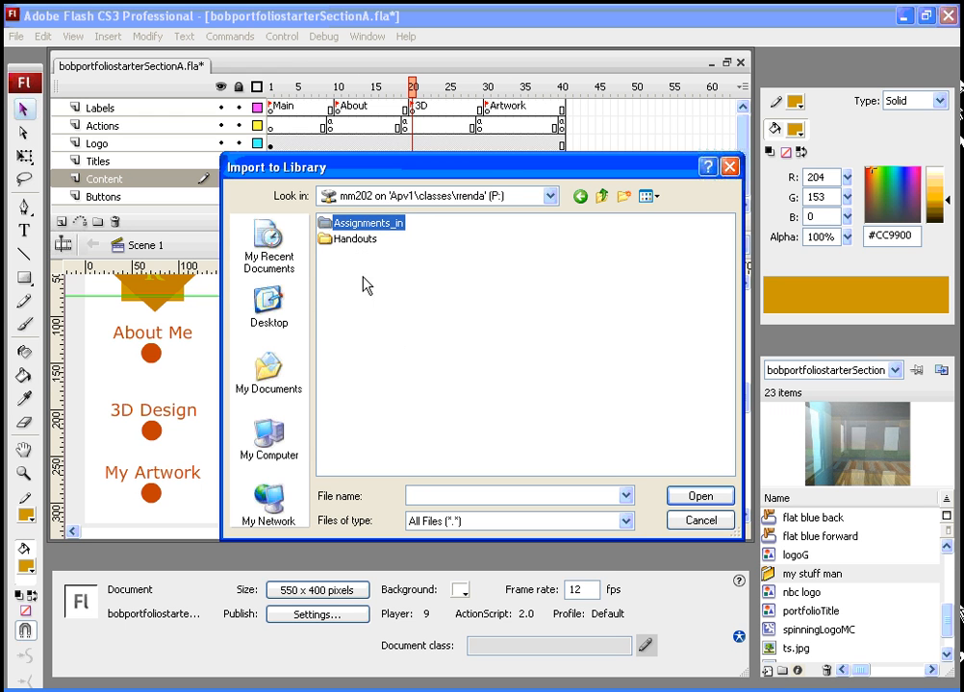
{"action": "double_click", "coordinate": [325, 223]}
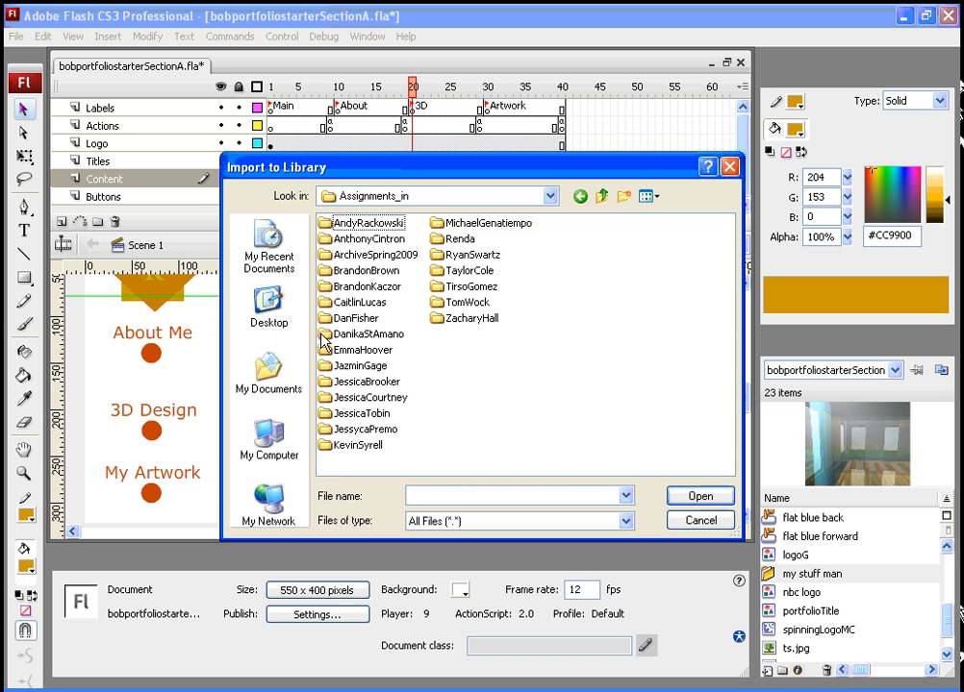
{"action": "left_click", "coordinate": [437, 242]}
{"action": "double_click", "coordinate": [438, 241]}
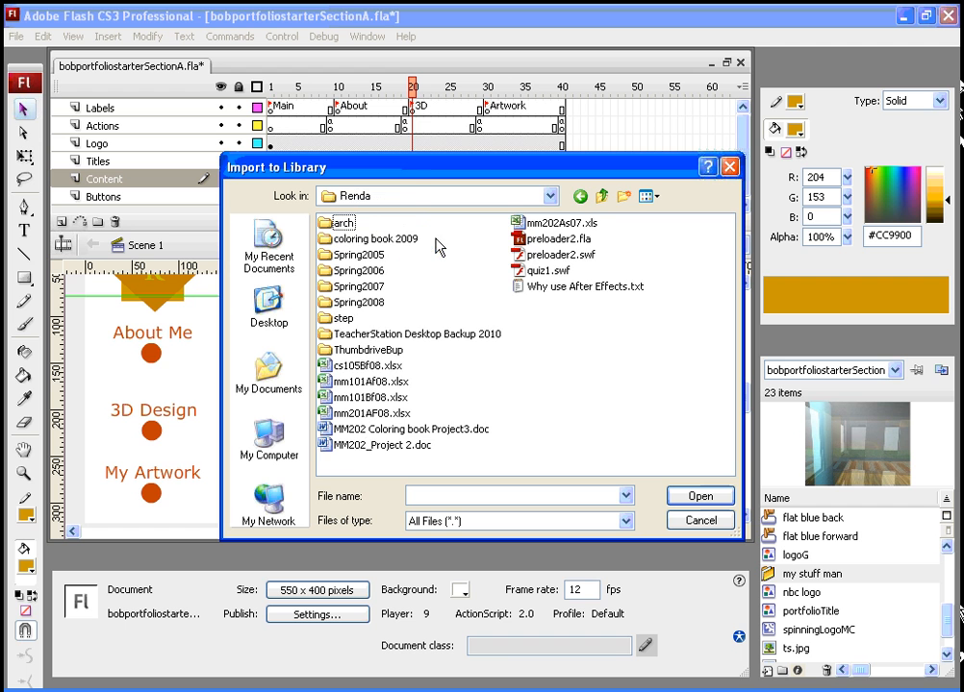
{"action": "double_click", "coordinate": [332, 334]}
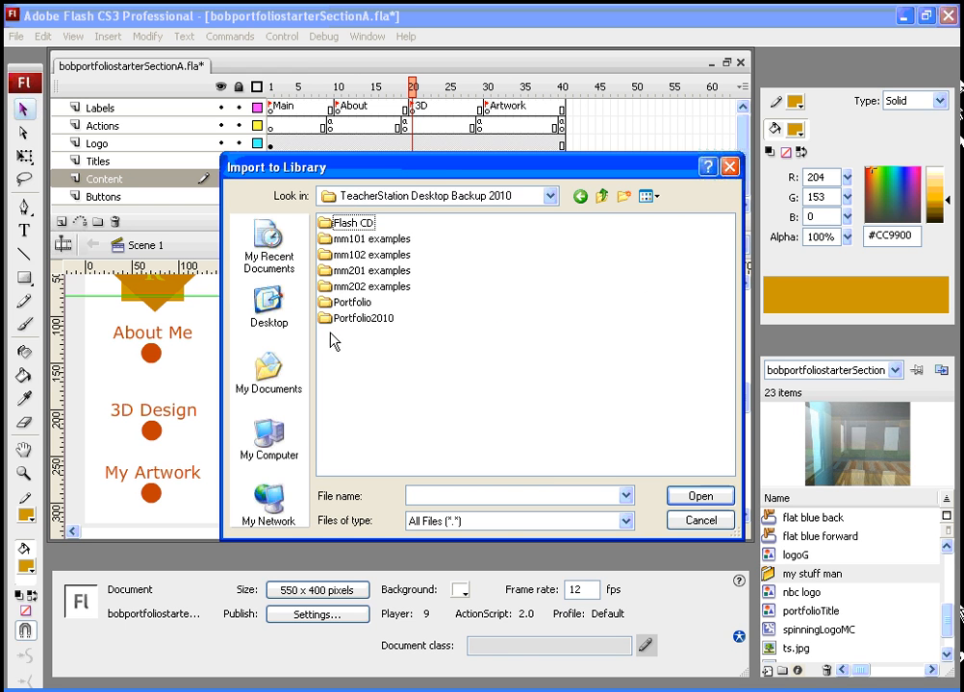
{"action": "double_click", "coordinate": [332, 303]}
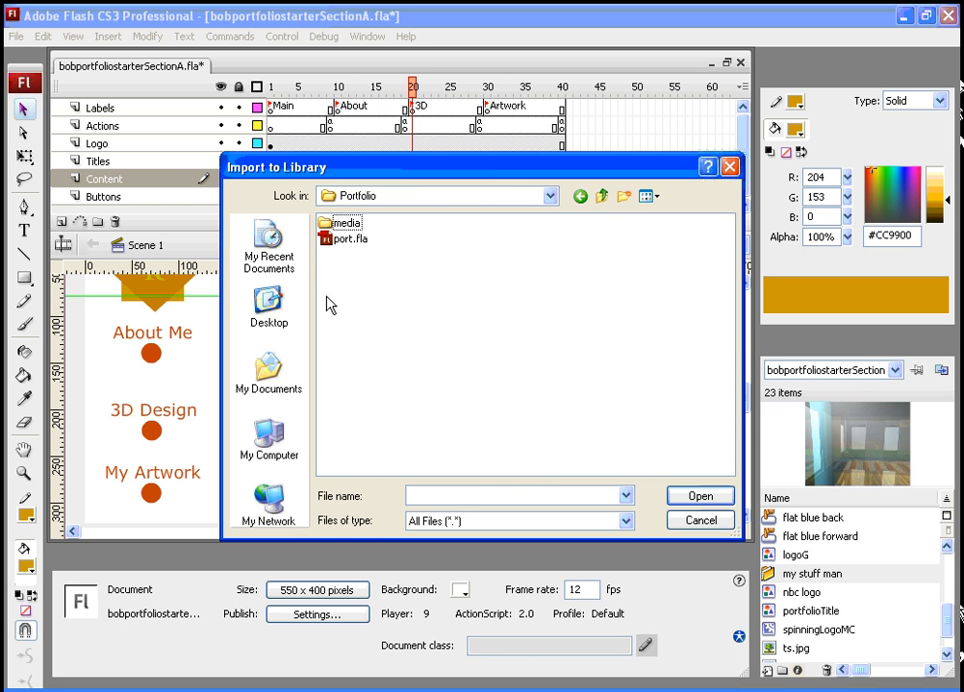
{"action": "left_click", "coordinate": [601, 195]}
{"action": "double_click", "coordinate": [332, 318]}
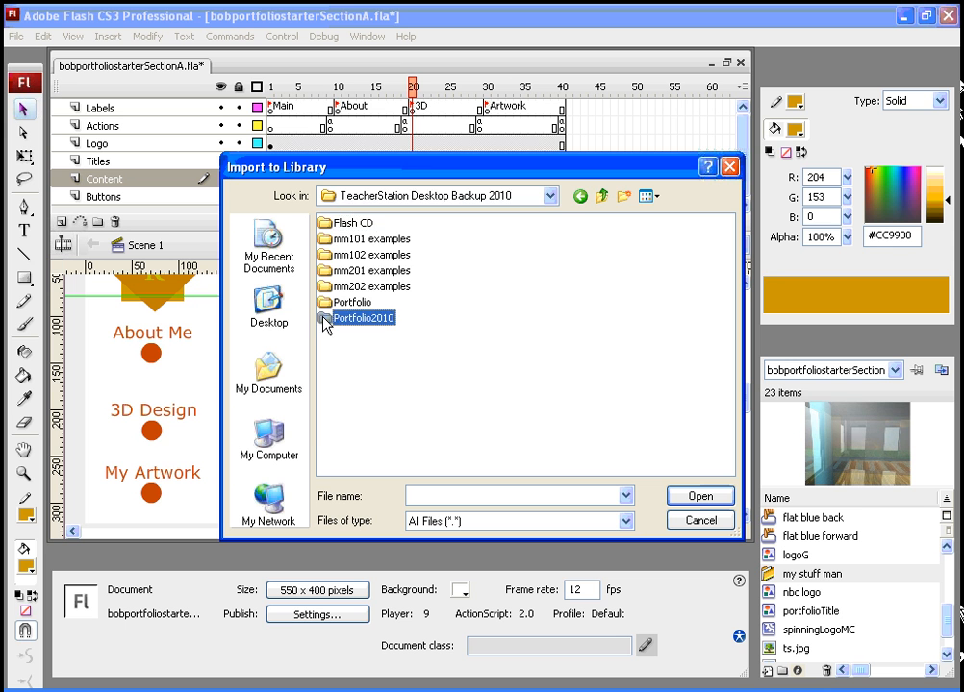
{"action": "left_click", "coordinate": [348, 445]}
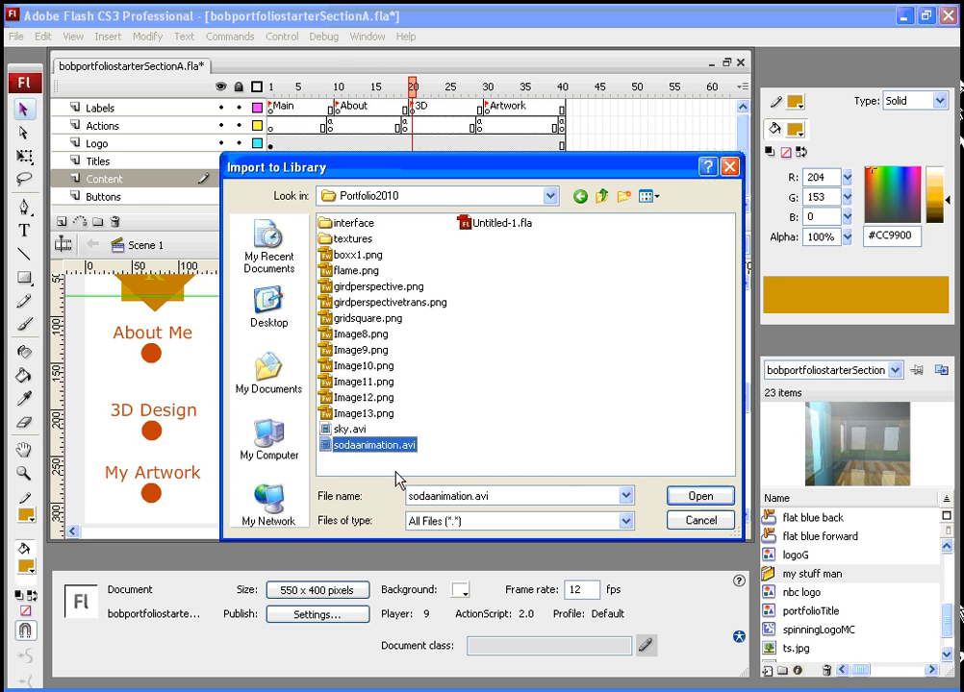
{"action": "left_click", "coordinate": [698, 500]}
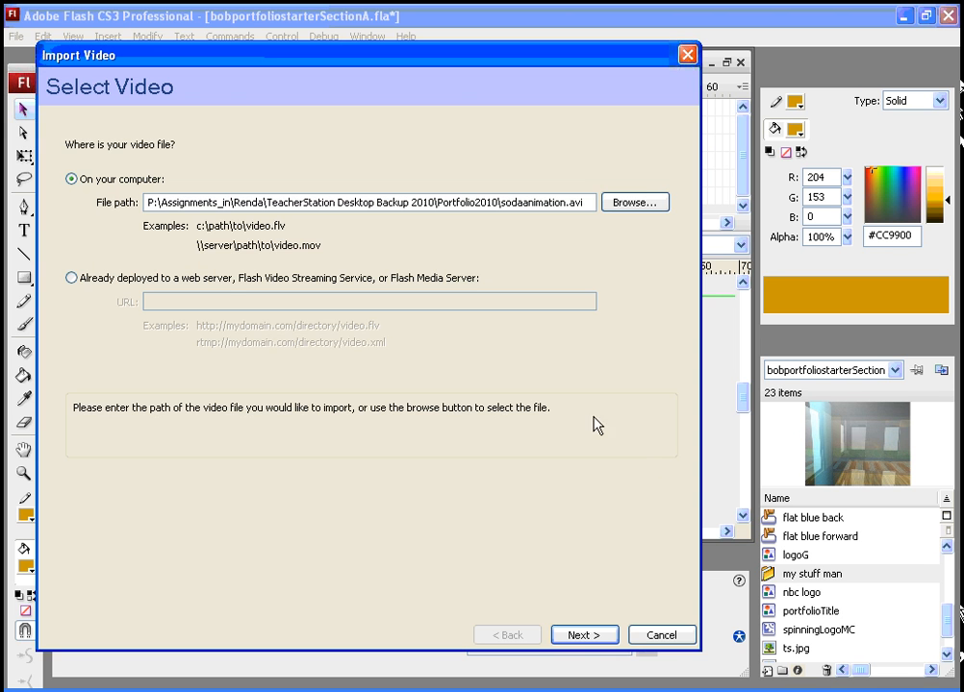
- Complete the video import with Embed video in SWF and play in timeline and the default embedding and encoding settings
{"action": "left_click_drag", "start_coordinate": [452, 63], "coordinate": [544, 62]}
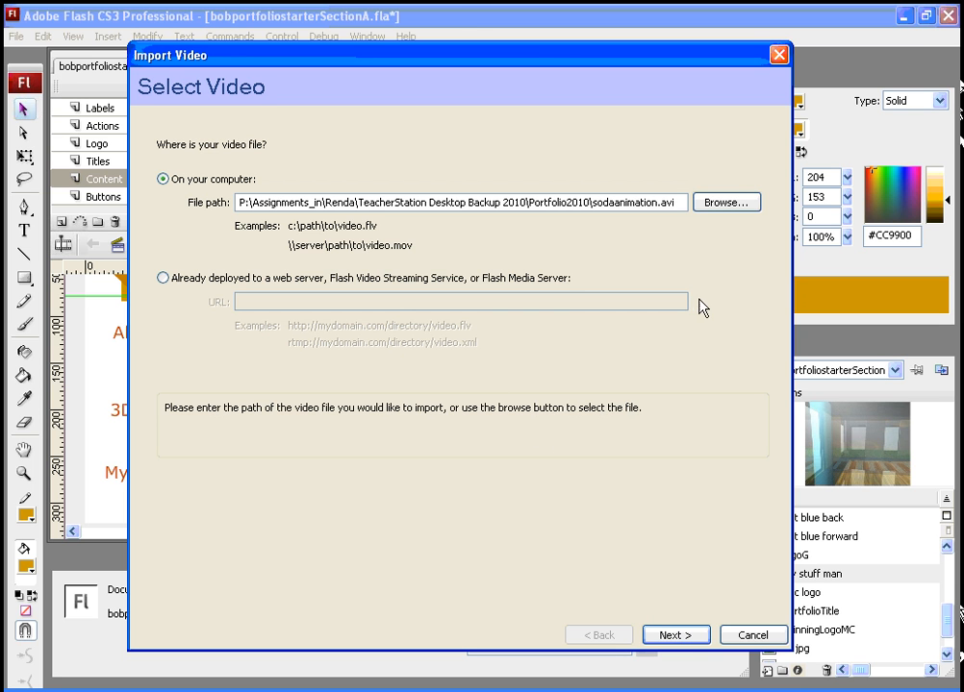
{"action": "mouse_move", "coordinate": [533, 67]}
{"action": "left_mouse_down"}
{"action": "mouse_move", "coordinate": [572, 79]}
{"action": "mouse_move", "coordinate": [547, 80]}
{"action": "left_mouse_up"}
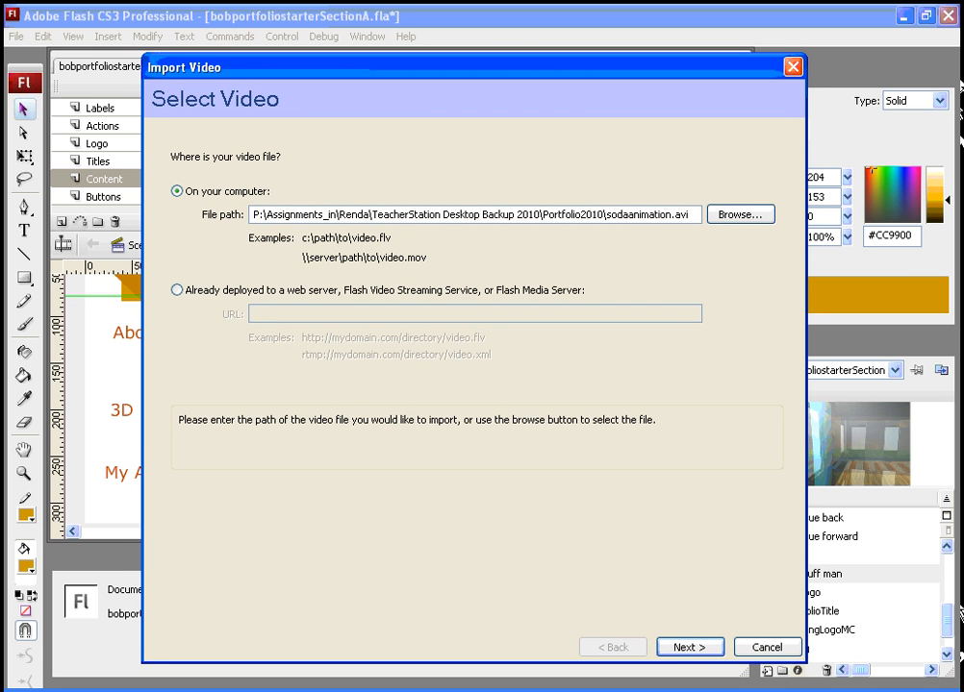
{"action": "left_click", "coordinate": [692, 651]}
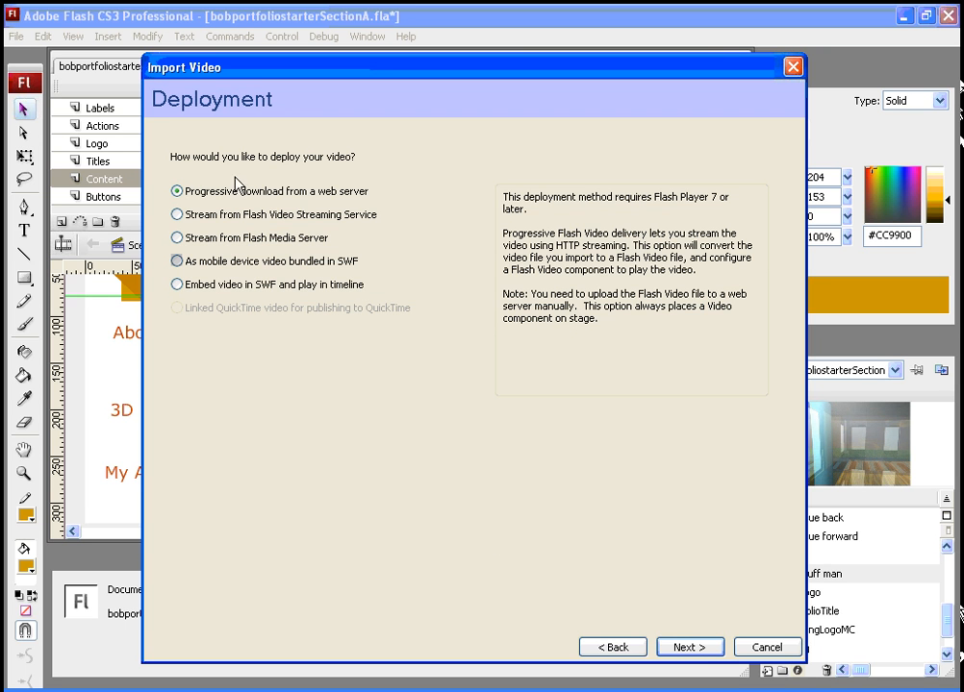
{"action": "left_click", "coordinate": [179, 287]}
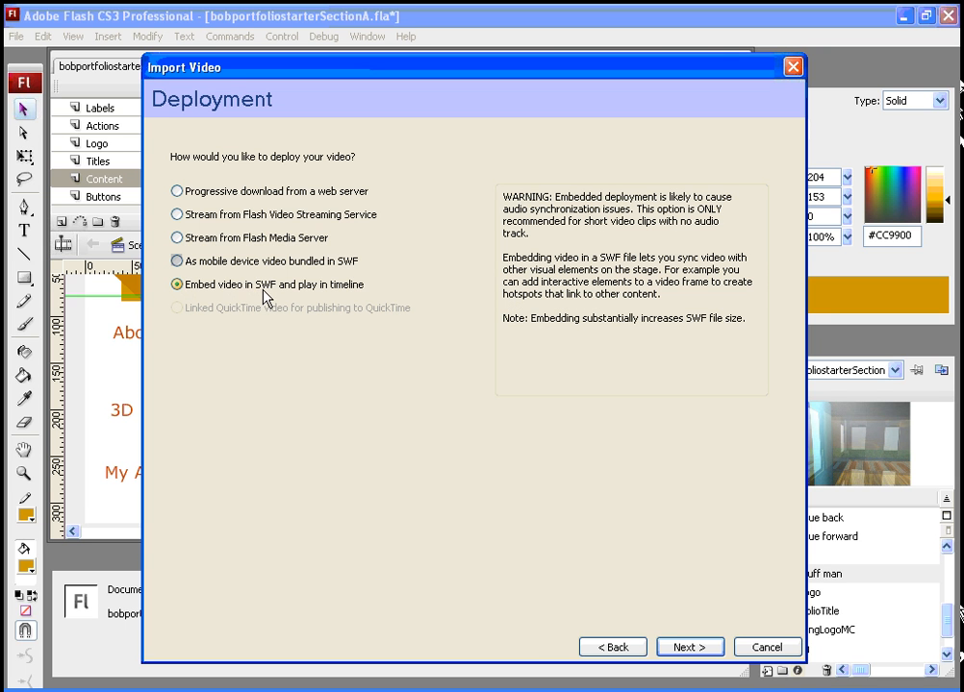
{"action": "left_click", "coordinate": [705, 650]}
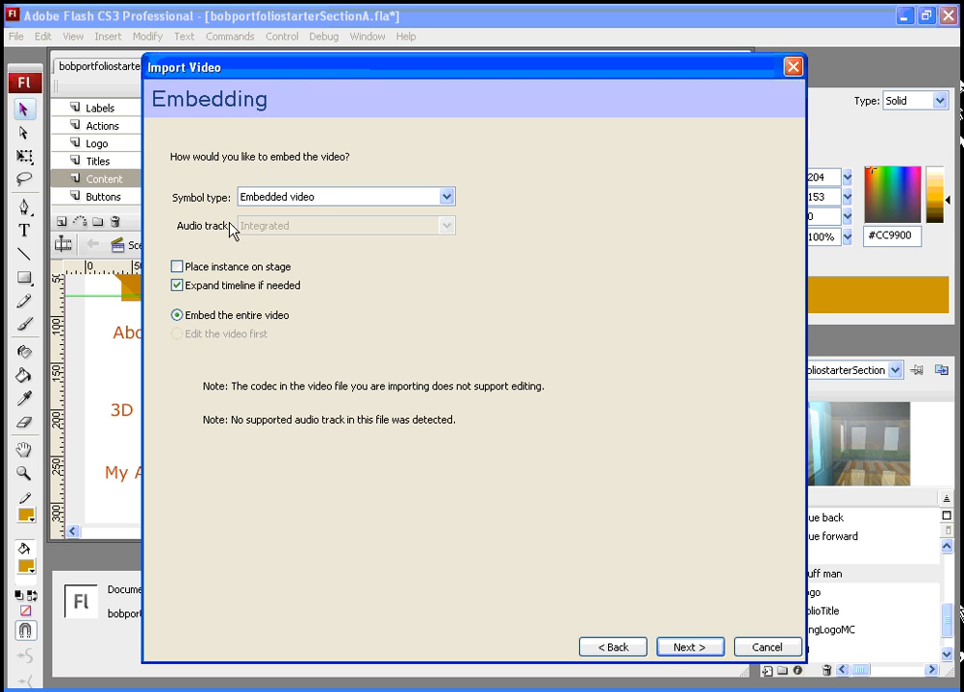
{"action": "left_click", "coordinate": [686, 648]}
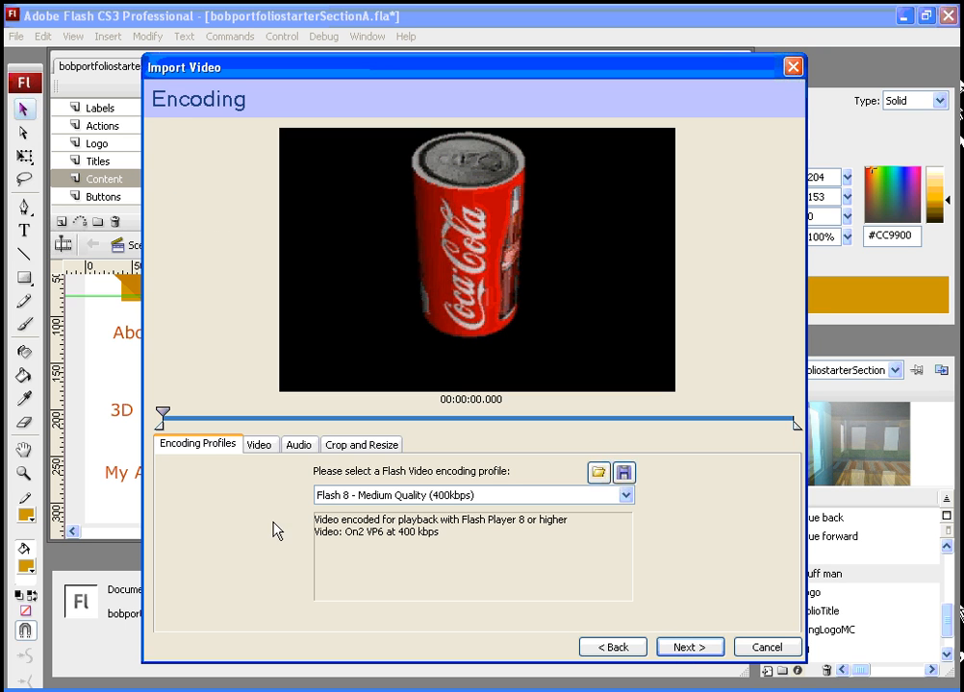
{"action": "left_click", "coordinate": [689, 648]}
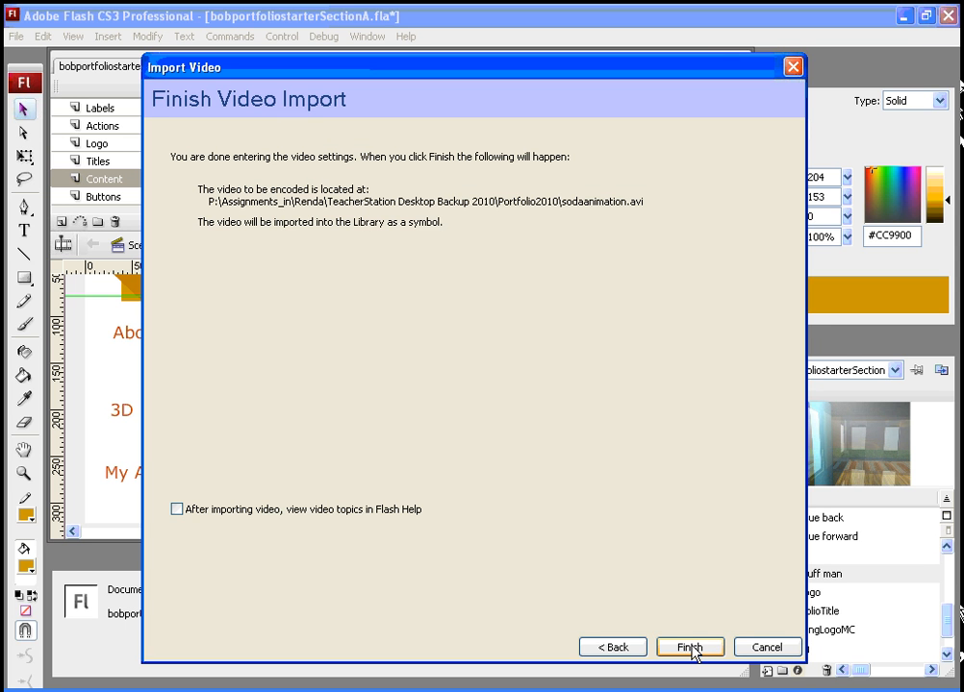
{"action": "left_click", "coordinate": [690, 647]}
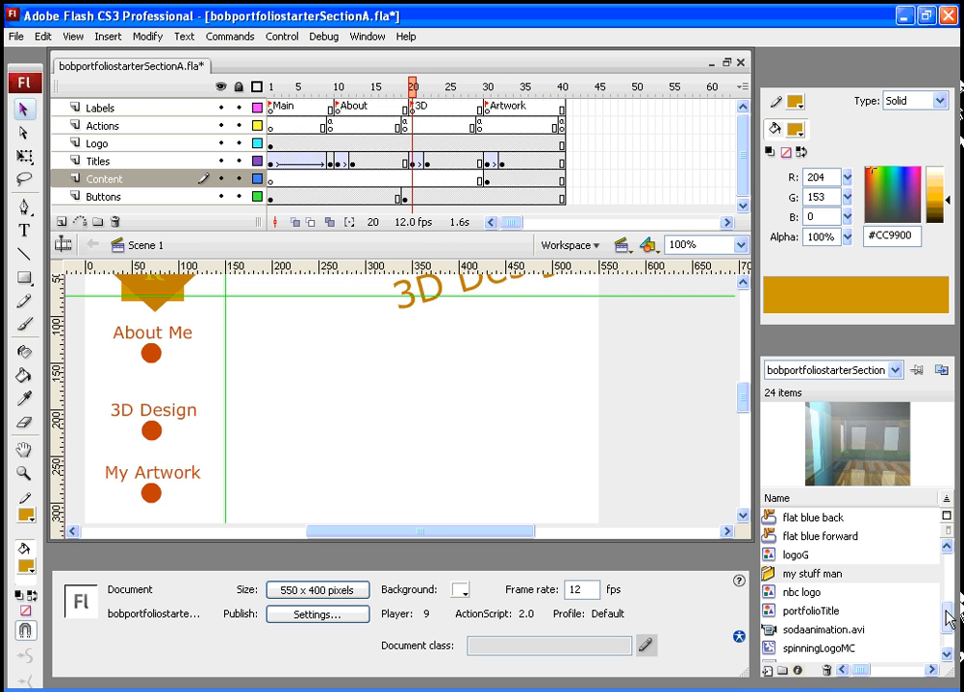
{"action": "left_click_drag", "start_coordinate": [947, 618], "coordinate": [946, 641]}
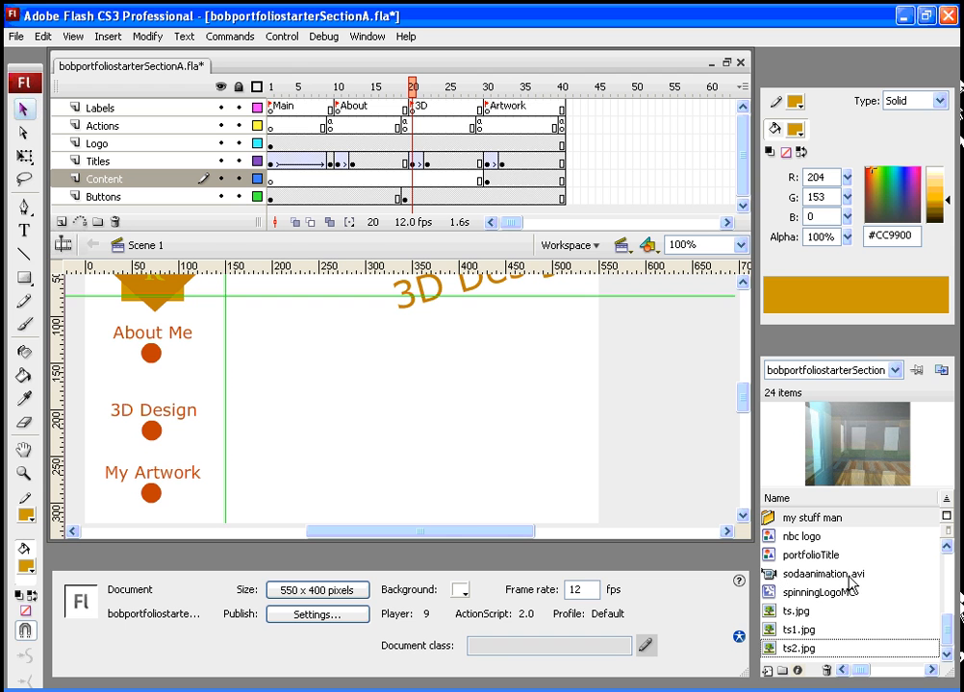
- Create a new movie clip symbol named sodaVideoMC
{"action": "left_click", "coordinate": [105, 39]}
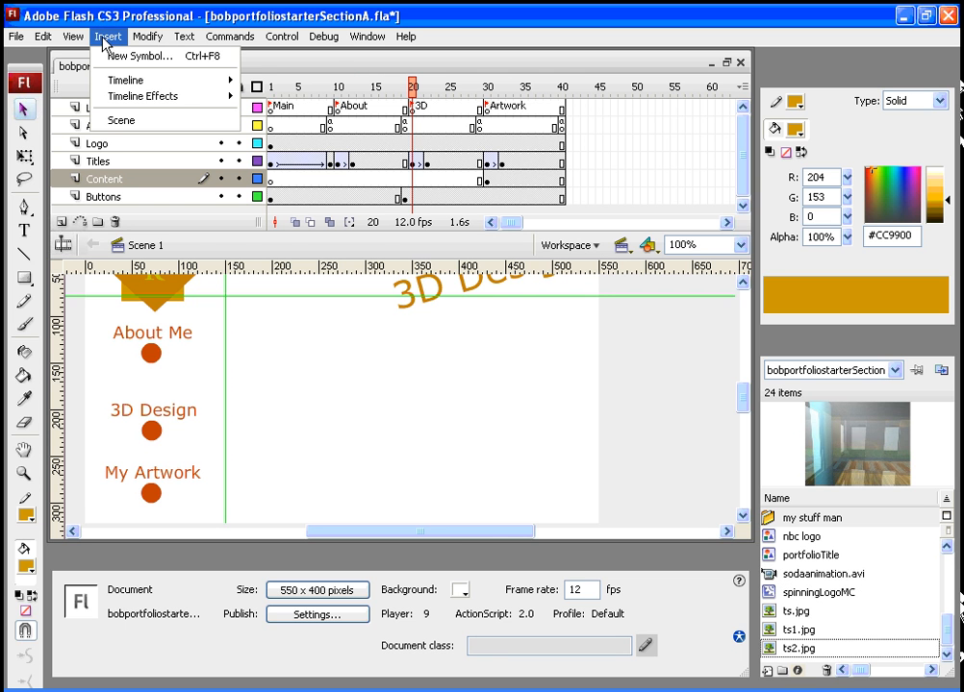
{"action": "left_click", "coordinate": [123, 58]}
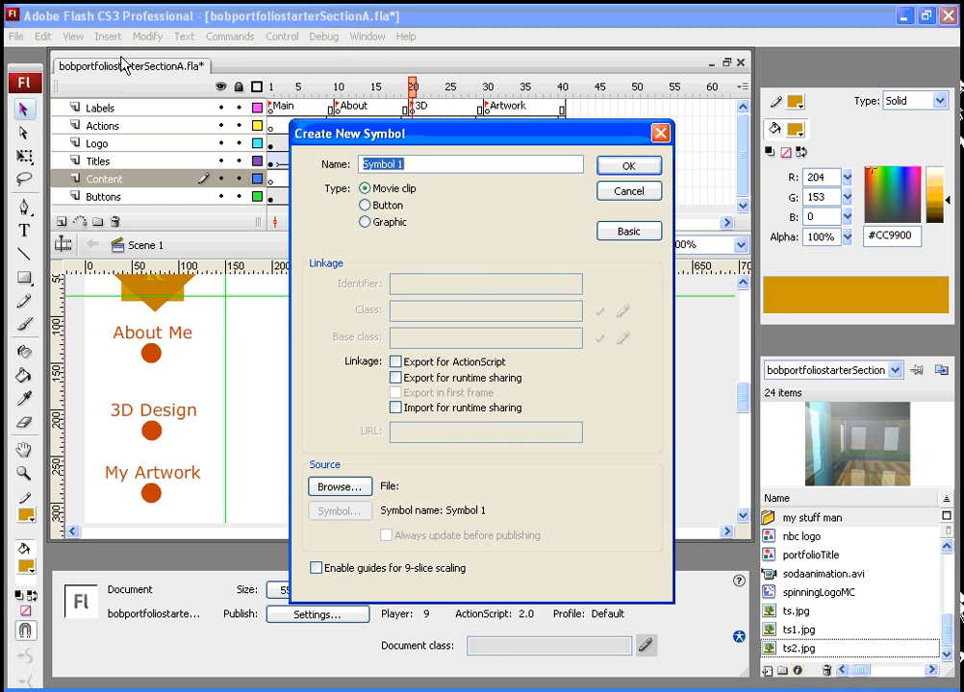
{"action": "left_click", "coordinate": [406, 164]}
{"action": "left_click_drag", "start_coordinate": [406, 163], "coordinate": [336, 159]}
{"action": "type", "text": "sodaVideoMC"}
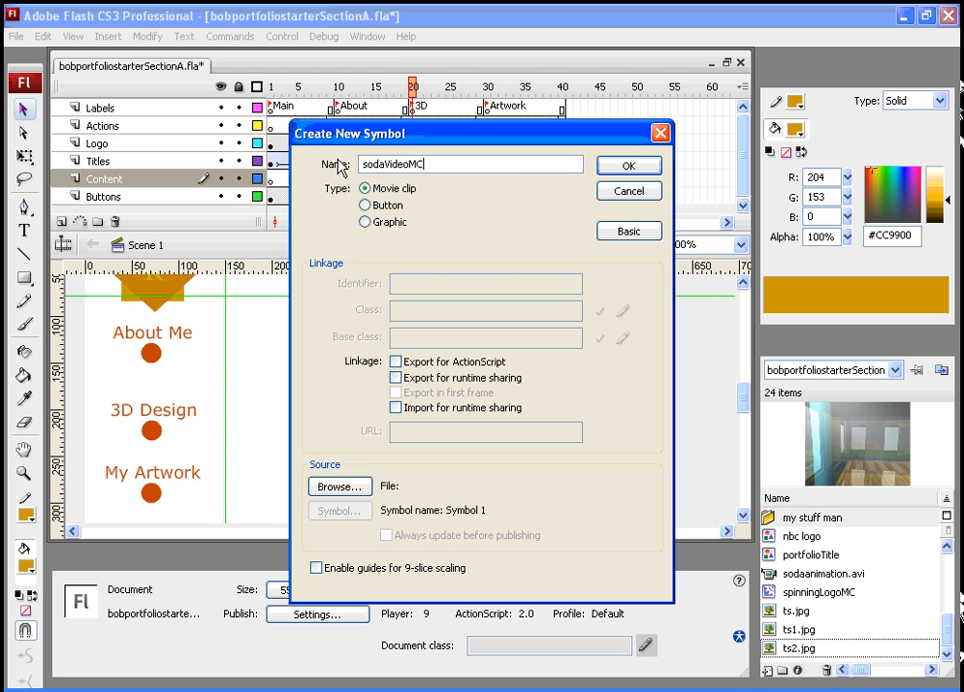
{"action": "left_click", "coordinate": [631, 166]}
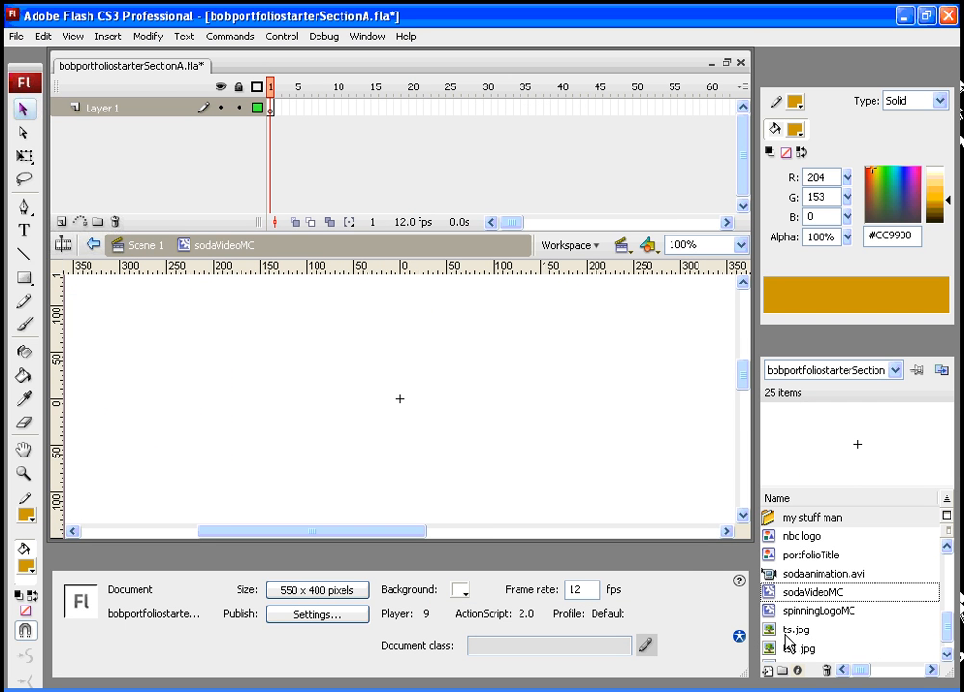
- Place the sodaanimation.avi video into the symbol's timeline, letting the required frames be inserted automatically
{"action": "left_click", "coordinate": [773, 575]}
{"action": "left_click_drag", "start_coordinate": [773, 575], "coordinate": [428, 426]}
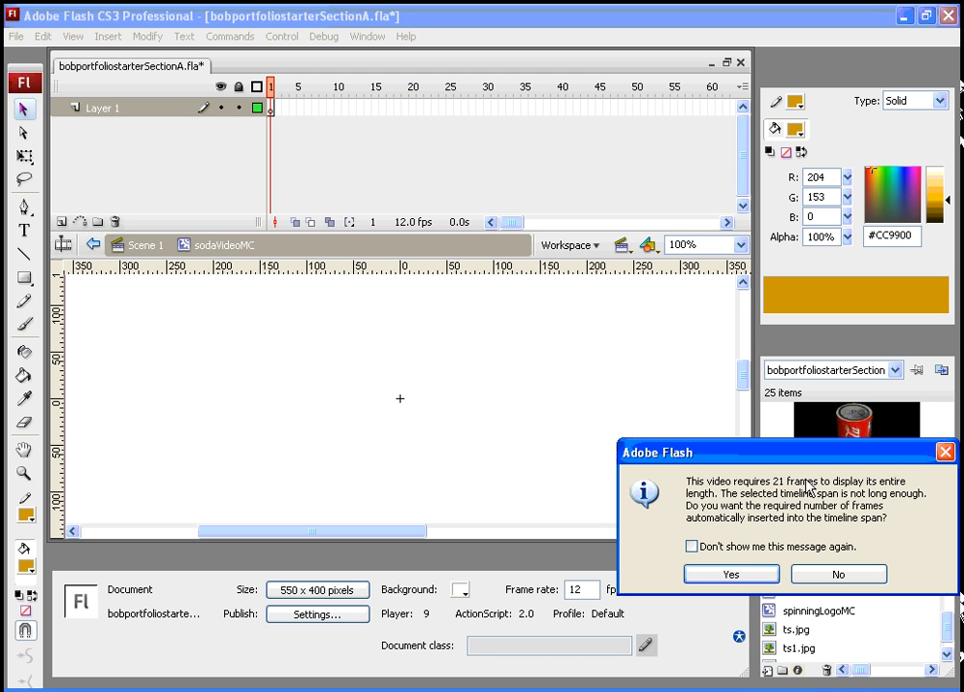
{"action": "left_click", "coordinate": [734, 575]}
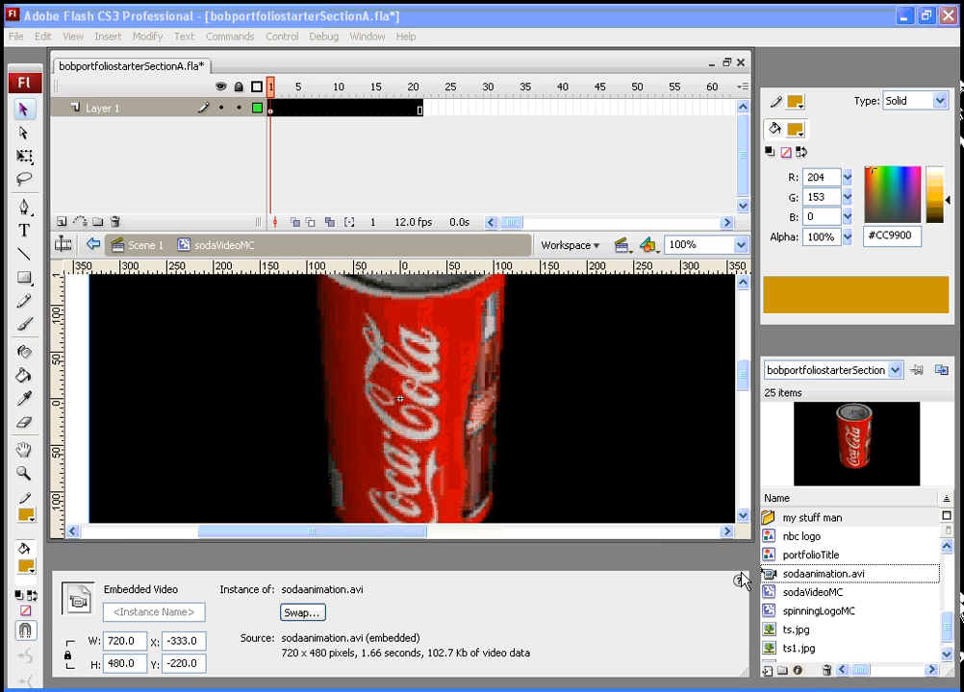
- Resize the video to 350 by 233.3 and position it at X 0, Y 0
{"action": "double_click", "coordinate": [137, 641]}
{"action": "key", "text": "BackSpace"}
{"action": "key", "text": "Return"}
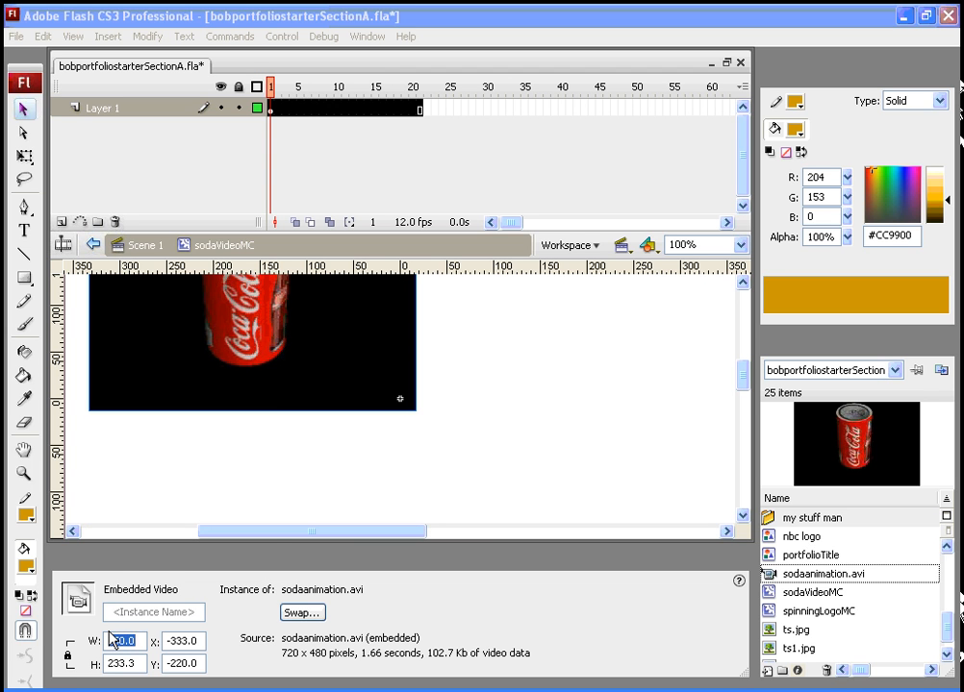
{"action": "key", "text": "Tab"}
{"action": "type", "text": "0"}
{"action": "key", "text": "Tab"}
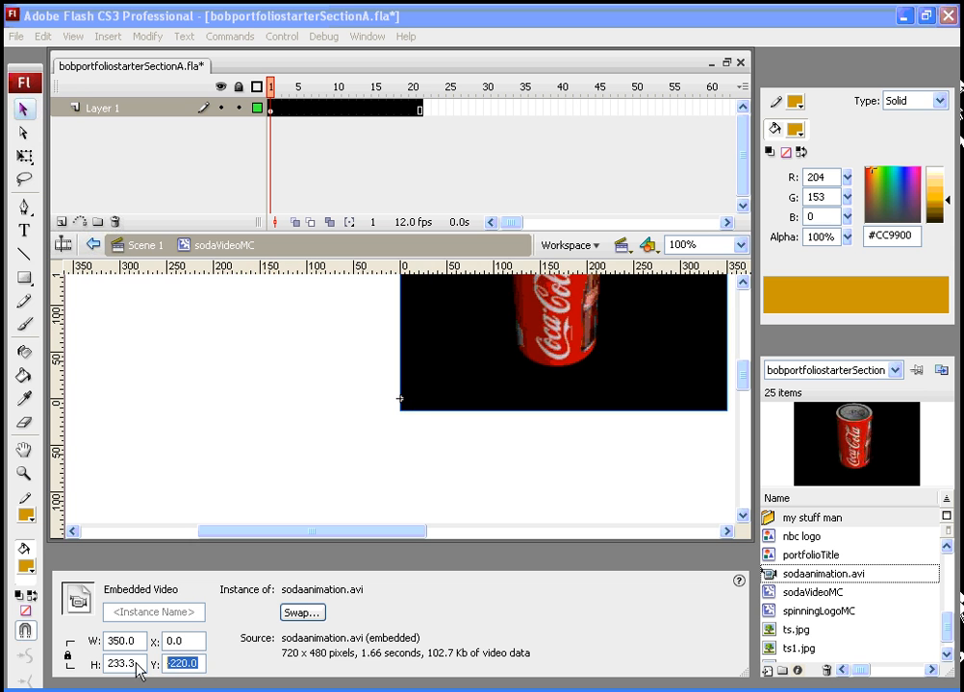
{"action": "type", "text": "0"}
{"action": "key", "text": "Return"}
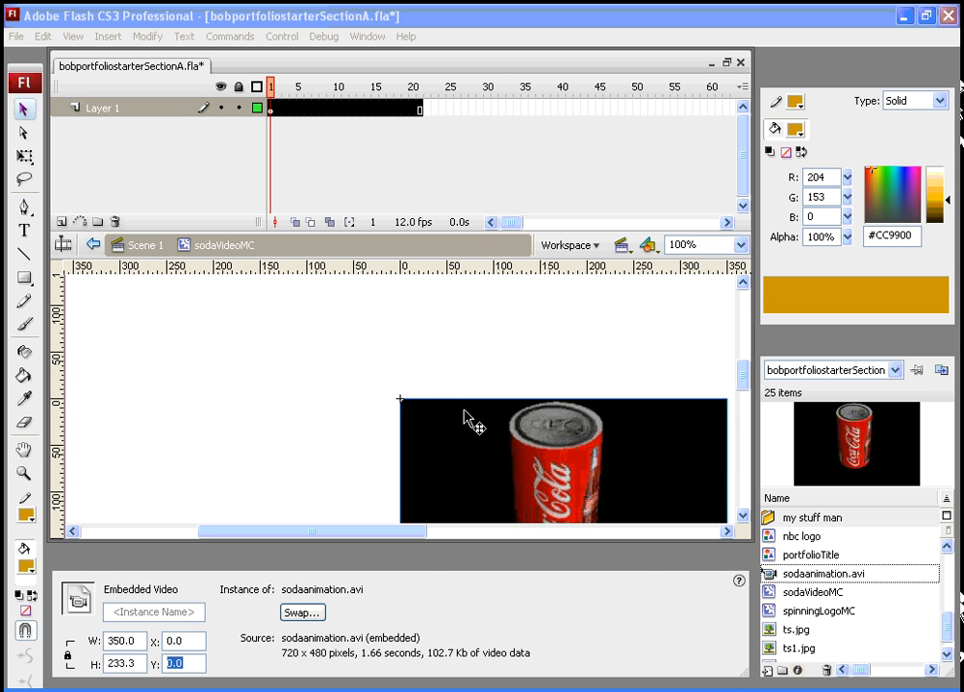
- Back in Scene 1, insert a blank keyframe at frame 20 of the Content layer and place a sodaVideoMC instance at about X 160, Y 88
{"action": "mouse_move", "coordinate": [271, 93]}
{"action": "left_mouse_down"}
{"action": "mouse_move", "coordinate": [339, 94]}
{"action": "mouse_move", "coordinate": [278, 94]}
{"action": "left_mouse_up"}
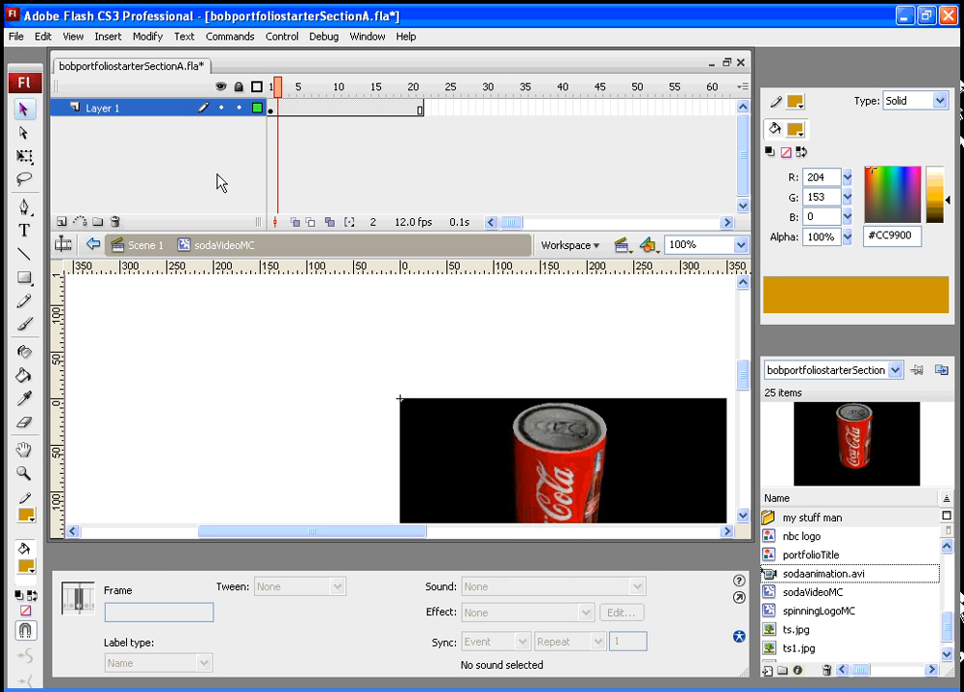
{"action": "left_click", "coordinate": [142, 248]}
{"action": "left_click", "coordinate": [412, 87]}
{"action": "mouse_move", "coordinate": [412, 86]}
{"action": "left_mouse_down"}
{"action": "mouse_move", "coordinate": [397, 87]}
{"action": "mouse_move", "coordinate": [412, 88]}
{"action": "left_mouse_up"}
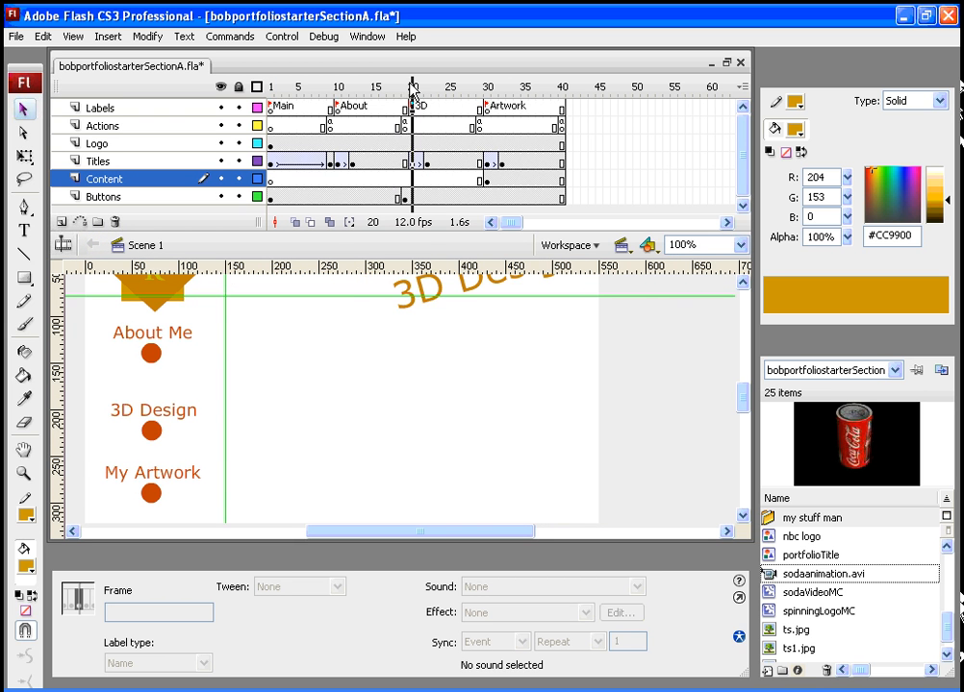
{"action": "left_click", "coordinate": [413, 179]}
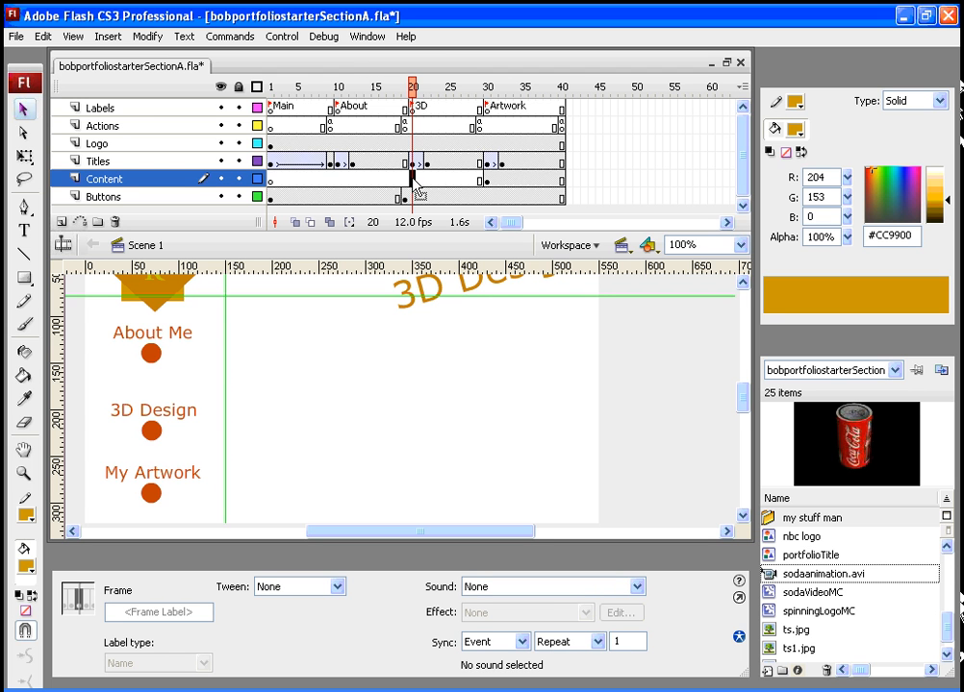
{"action": "key", "text": "F7"}
{"action": "left_click", "coordinate": [772, 598]}
{"action": "left_click_drag", "start_coordinate": [772, 598], "coordinate": [398, 414]}
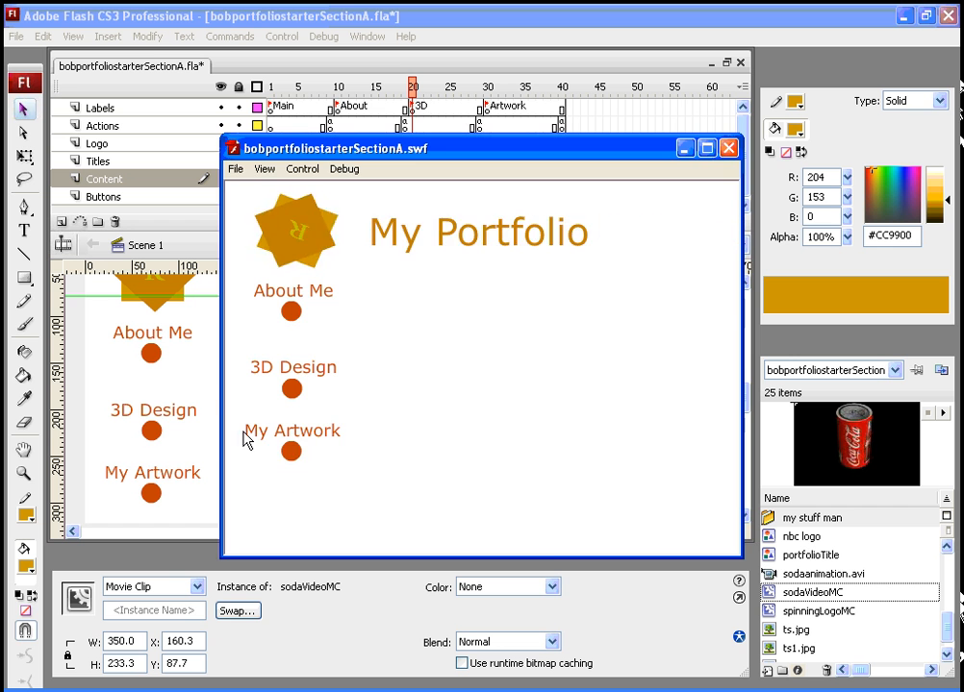
- Test the movie, paging through the Artwork pictures and opening the 3D Design section to view the soda video
{"action": "left_click", "coordinate": [291, 449]}
{"action": "left_click", "coordinate": [547, 542]}
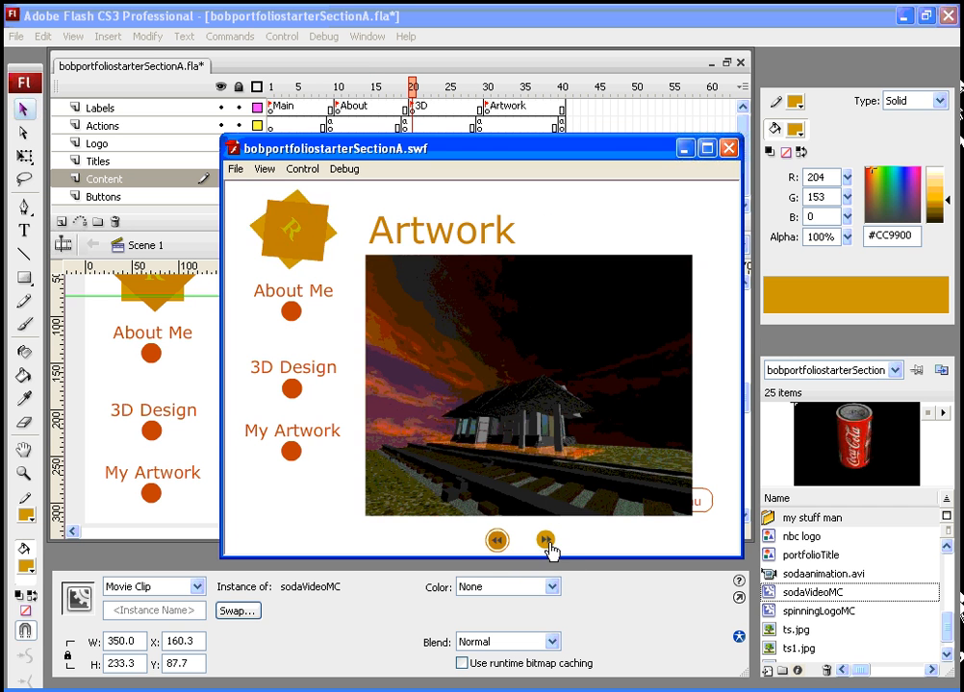
{"action": "left_click", "coordinate": [545, 541]}
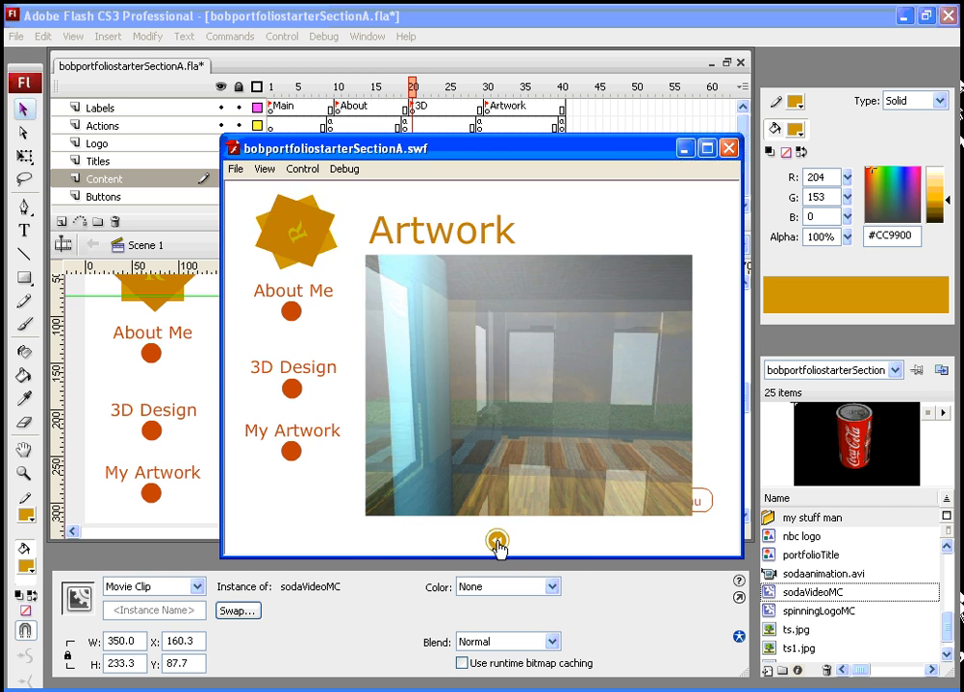
{"action": "left_click", "coordinate": [497, 541]}
{"action": "left_click", "coordinate": [496, 542]}
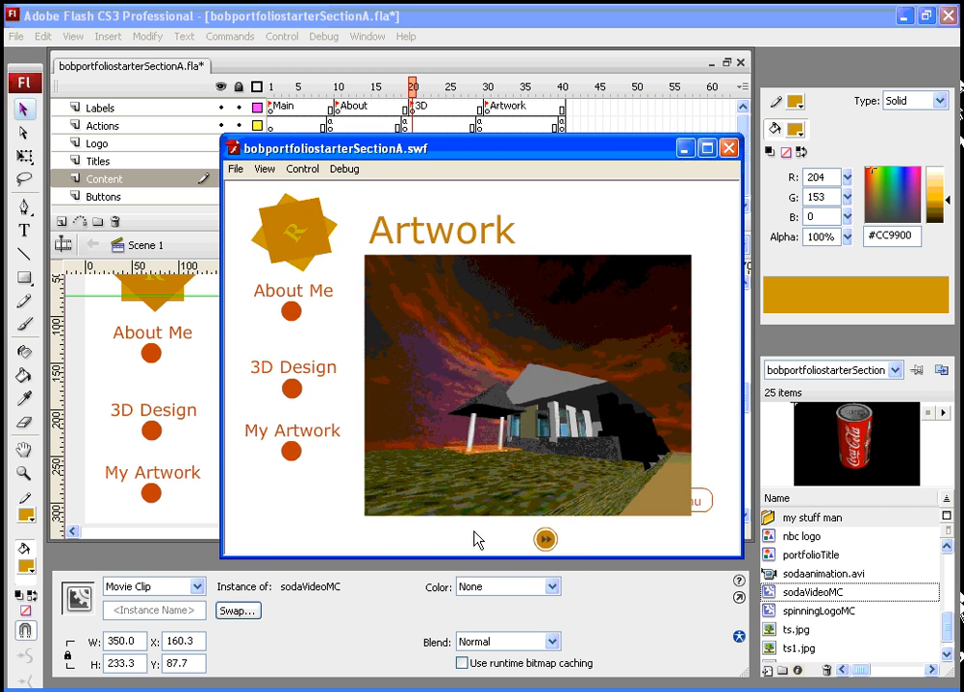
{"action": "left_click", "coordinate": [290, 388]}
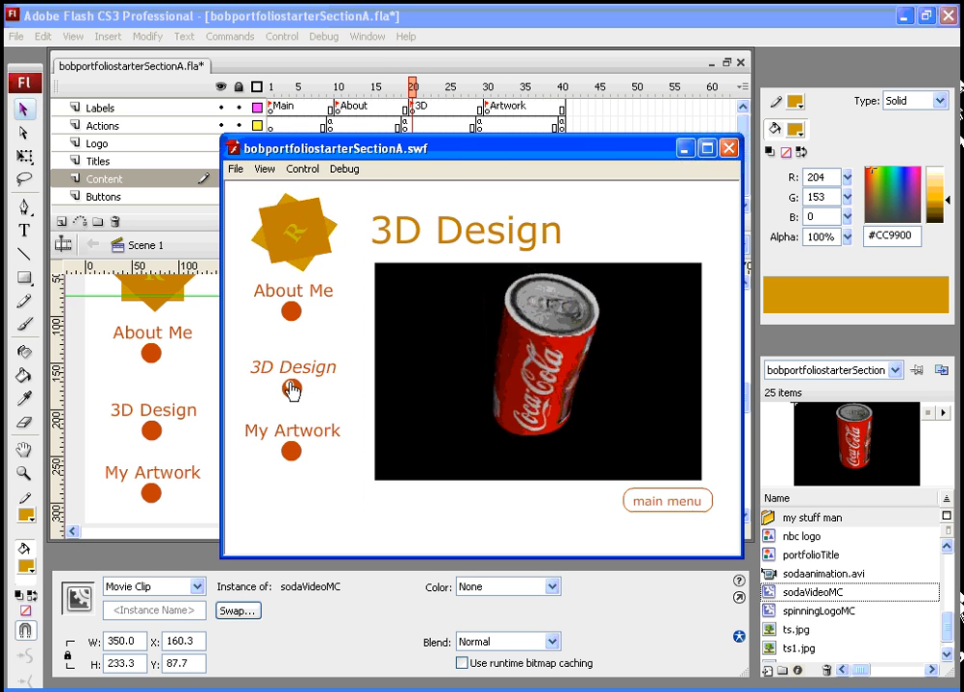
{"action": "left_click_drag", "start_coordinate": [454, 154], "coordinate": [456, 230]}
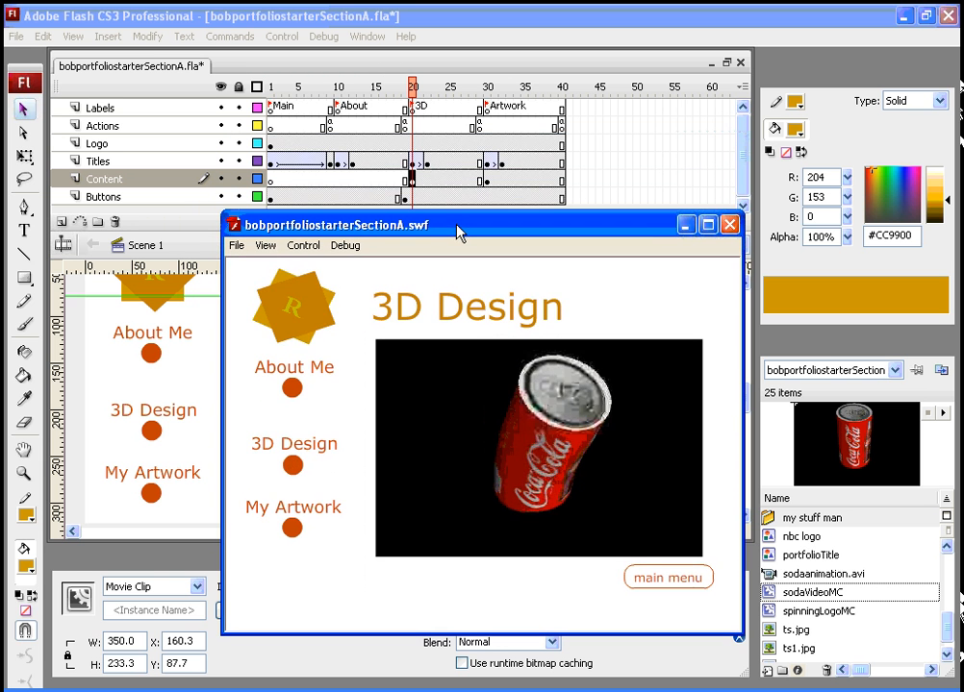